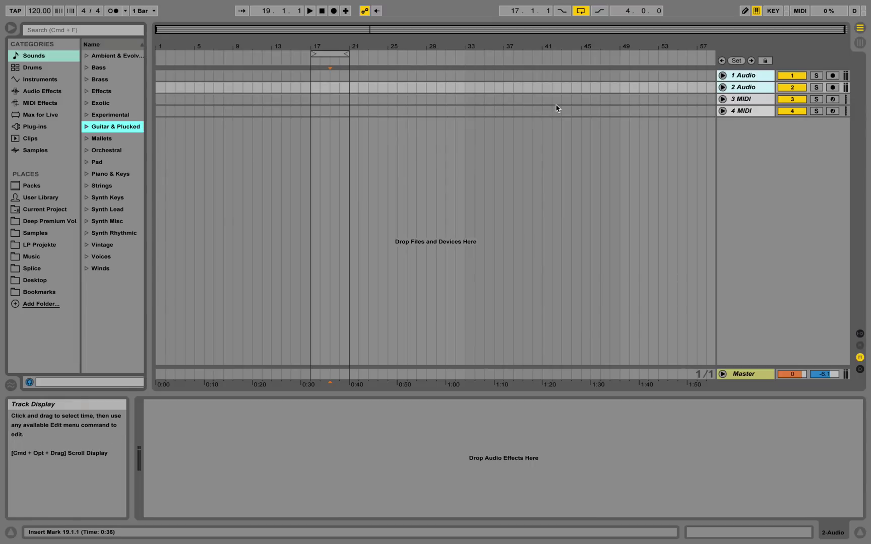
# Switch between Session and Arrangement views, ending back in the Arrangement timeline.
pyautogui.click(859, 43)
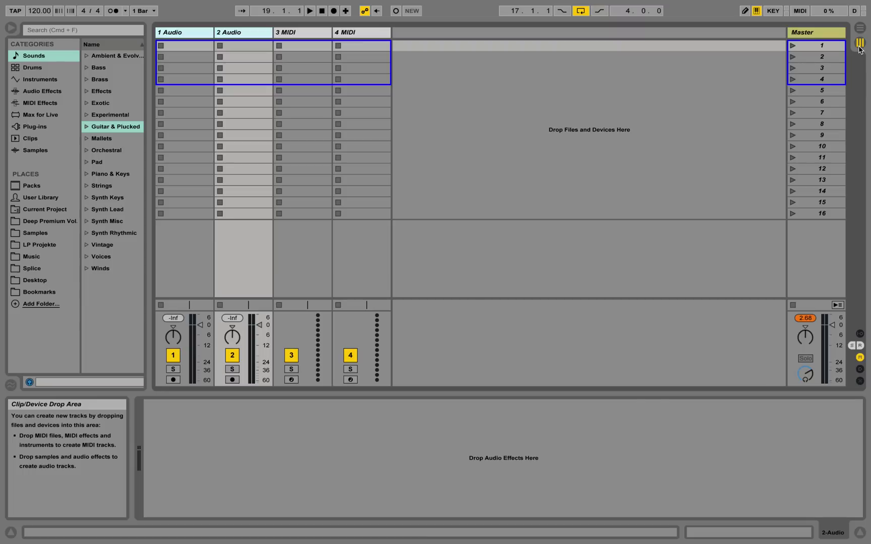
pyautogui.click(859, 28)
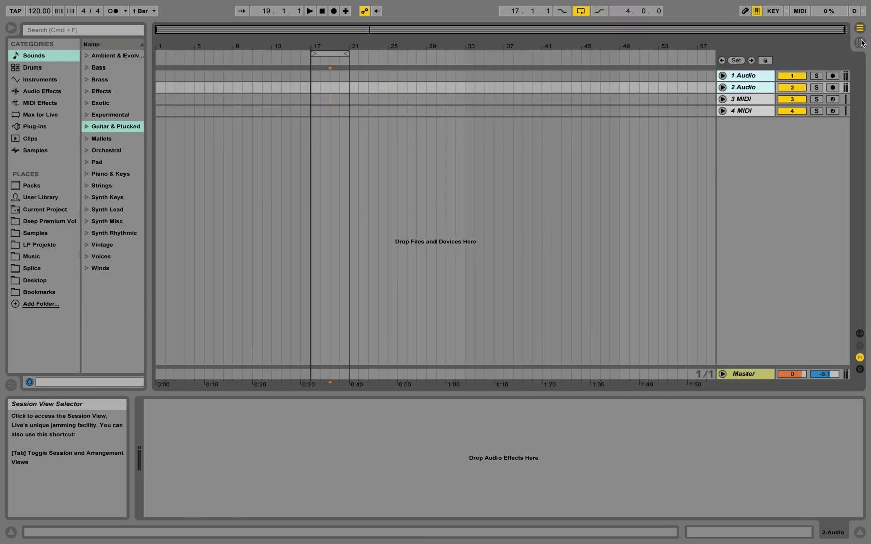
pyautogui.click(860, 42)
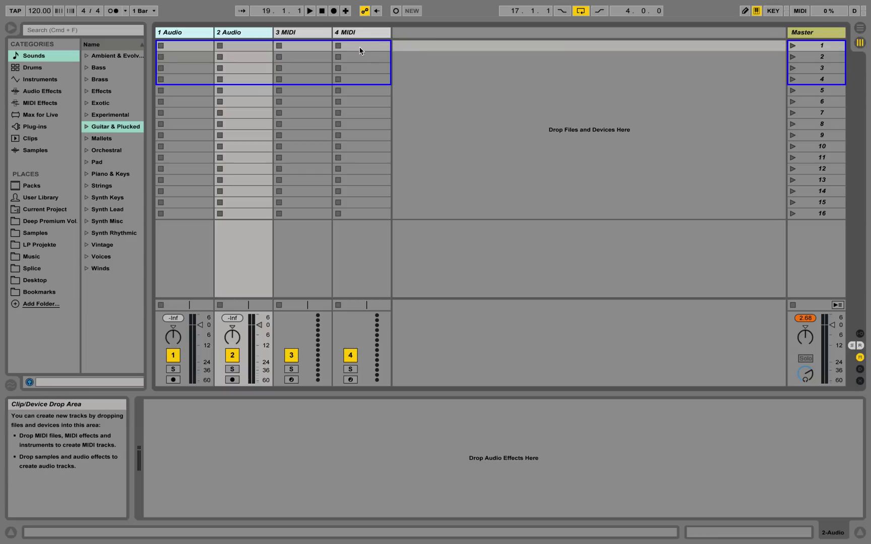
pyautogui.click(860, 29)
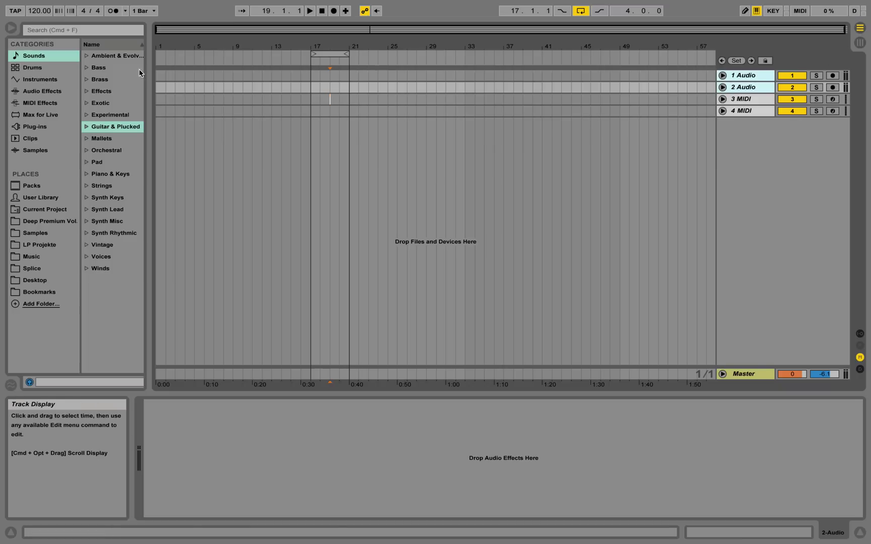
# Review the Look/Feel and Audio preferences, leaving the audio output device unchanged.
pyautogui.moveTo(67, 4)
pyautogui.click(37, 4)
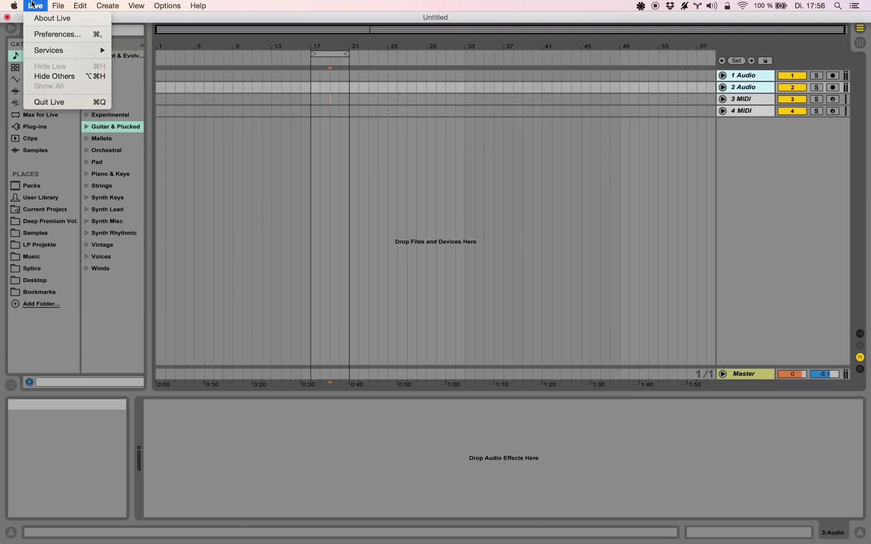
pyautogui.click(46, 34)
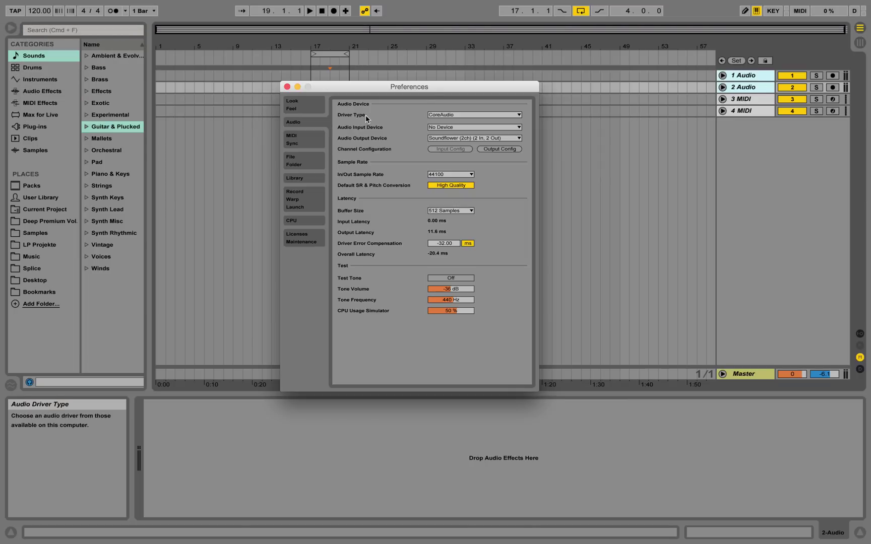
pyautogui.click(305, 107)
pyautogui.click(307, 122)
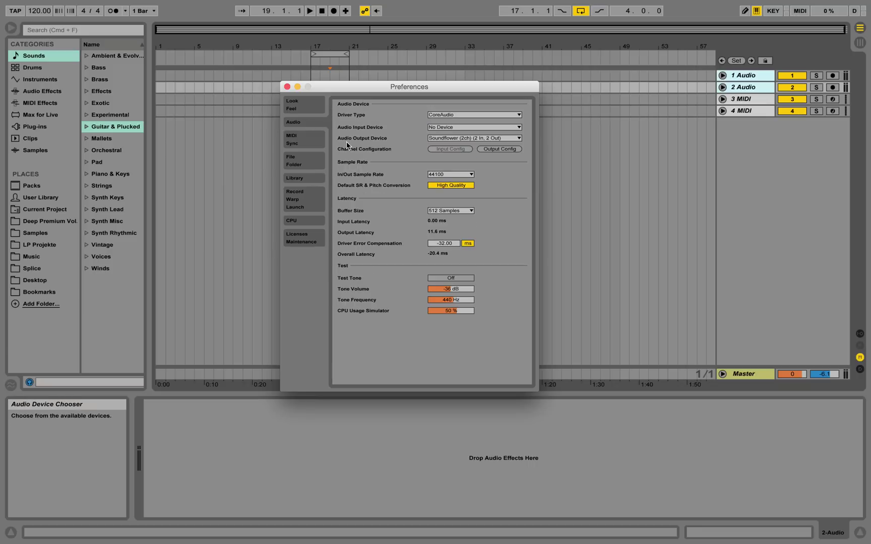
pyautogui.click(435, 141)
pyautogui.click(397, 140)
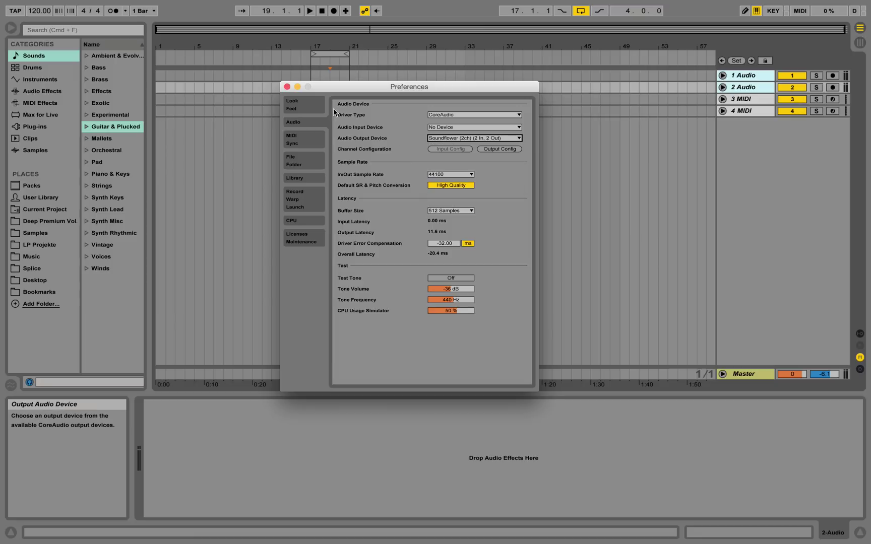
pyautogui.click(287, 86)
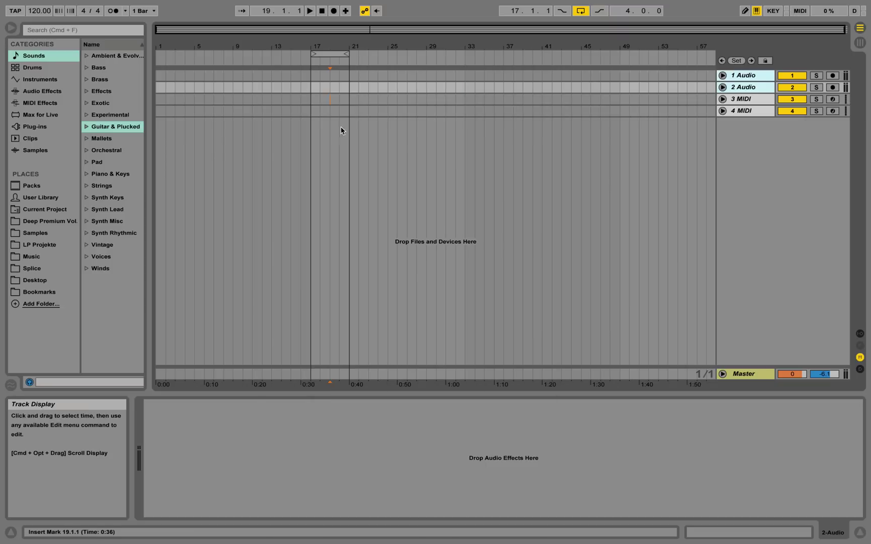
# Toggle to Session view and back, then select the 1 Audio track.
pyautogui.click(860, 43)
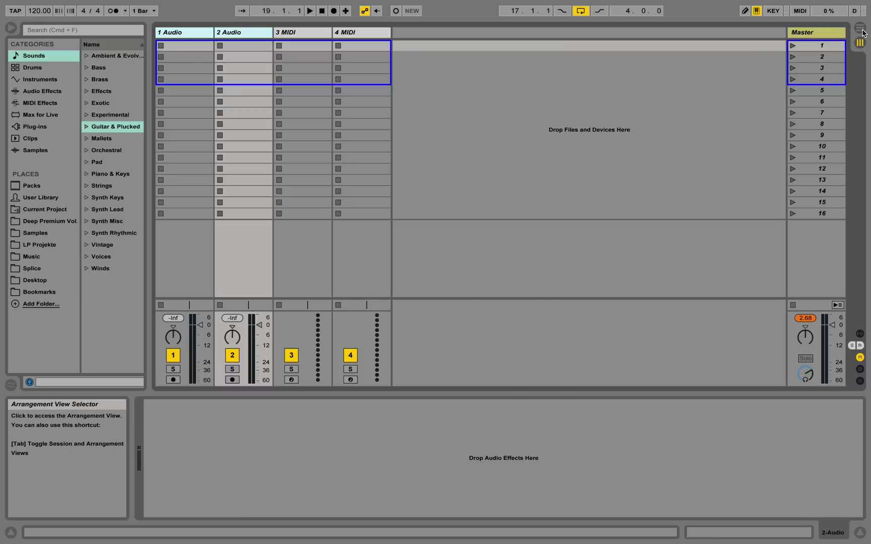
pyautogui.click(860, 28)
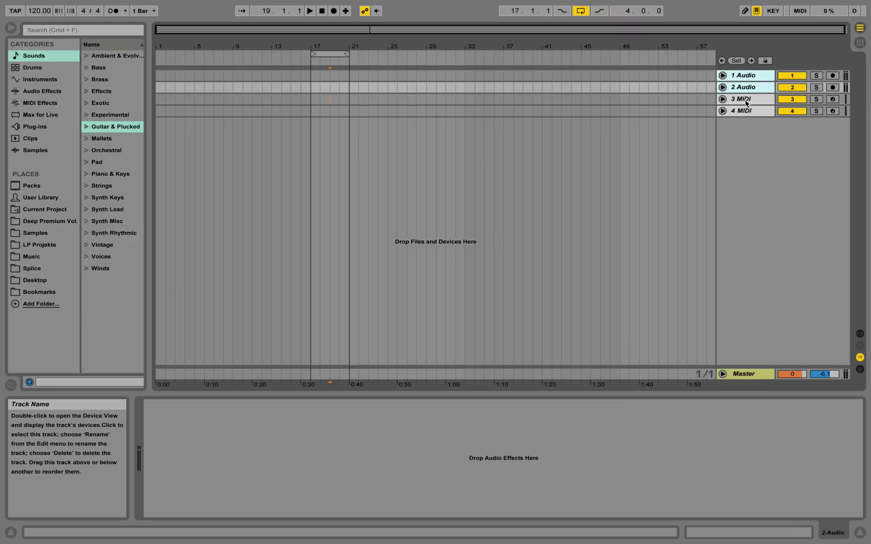
pyautogui.click(748, 77)
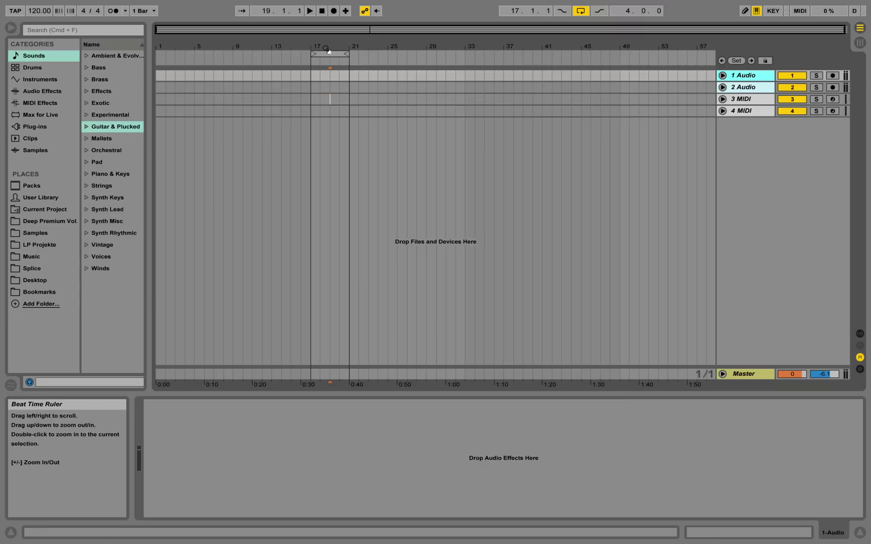
# Zoom in around bar 17 and open the Deep Premium Vol. library in a widened browser.
pyautogui.moveTo(322, 45)
pyautogui.mouseDown()
pyautogui.moveTo(321, 86)
pyautogui.moveTo(328, 45)
pyautogui.mouseUp()
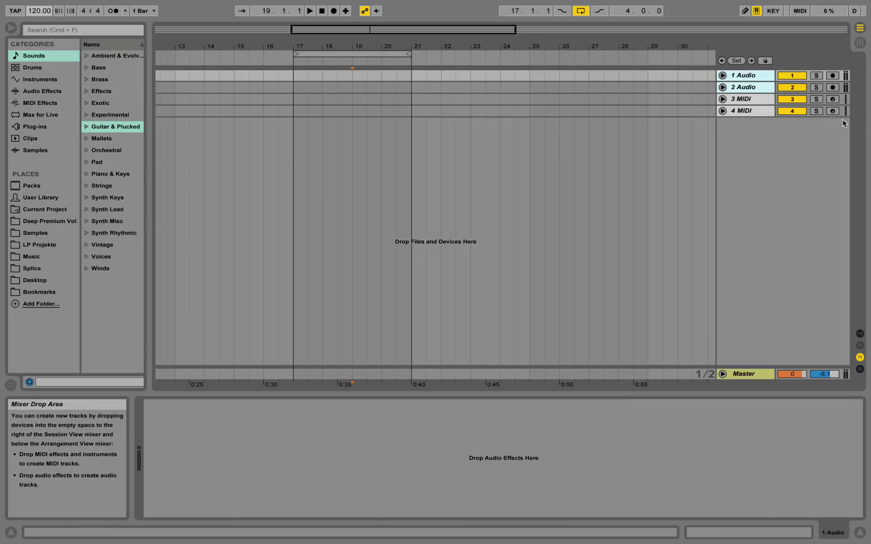
pyautogui.click(50, 221)
pyautogui.moveTo(157, 140); pyautogui.dragTo(189, 139)
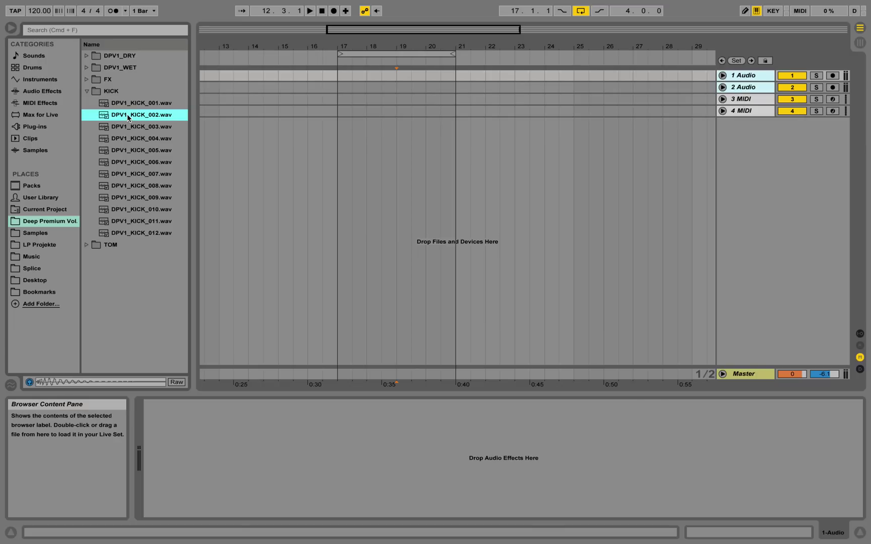
# Place DPV1_KICK_002 on 1 Audio at bar 17, unfold the track, and loop bars 17–18.
pyautogui.moveTo(129, 118); pyautogui.dragTo(341, 77)
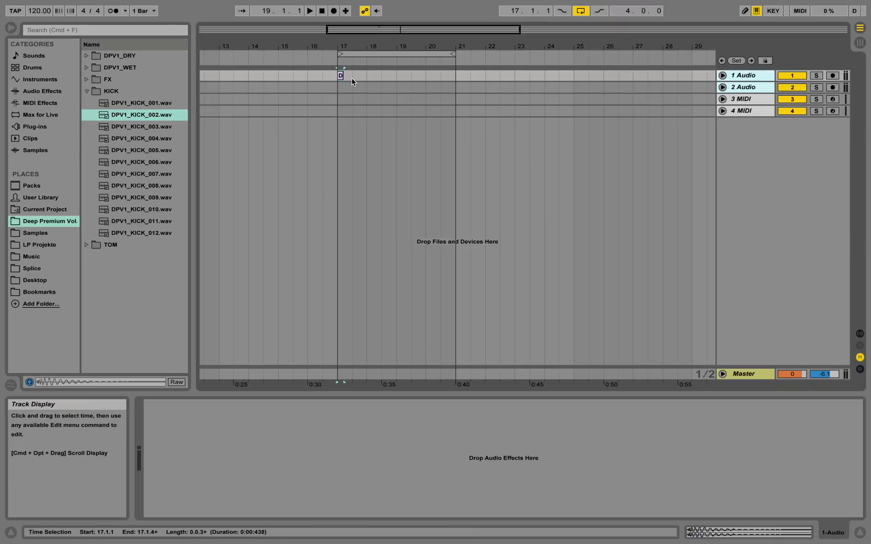
pyautogui.click(723, 75)
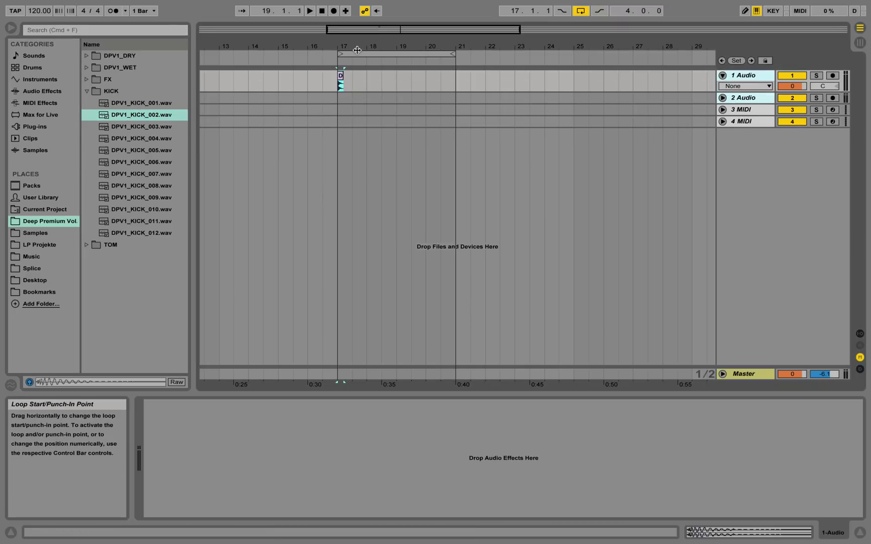
pyautogui.moveTo(457, 54)
pyautogui.mouseDown()
pyautogui.moveTo(350, 56)
pyautogui.moveTo(350, 63)
pyautogui.moveTo(469, 54)
pyautogui.moveTo(394, 50)
pyautogui.mouseUp()
pyautogui.moveTo(327, 52)
pyautogui.mouseDown()
pyautogui.moveTo(247, 51)
pyautogui.moveTo(328, 52)
pyautogui.moveTo(380, 41)
pyautogui.mouseUp()
pyautogui.click(343, 45)
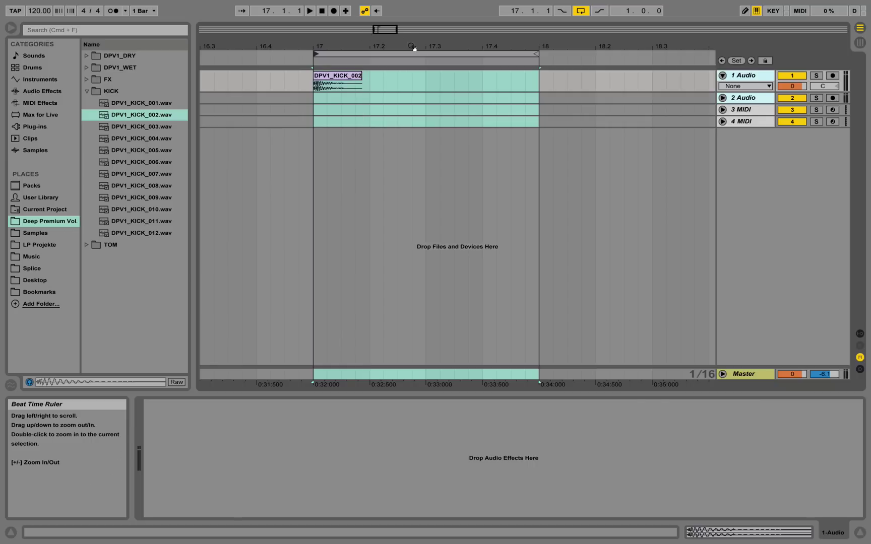
# Zoom in closely around bar 17 and make the 1 Audio track lane taller.
pyautogui.moveTo(412, 47)
pyautogui.mouseDown()
pyautogui.moveTo(412, 54)
pyautogui.moveTo(417, 40)
pyautogui.mouseUp()
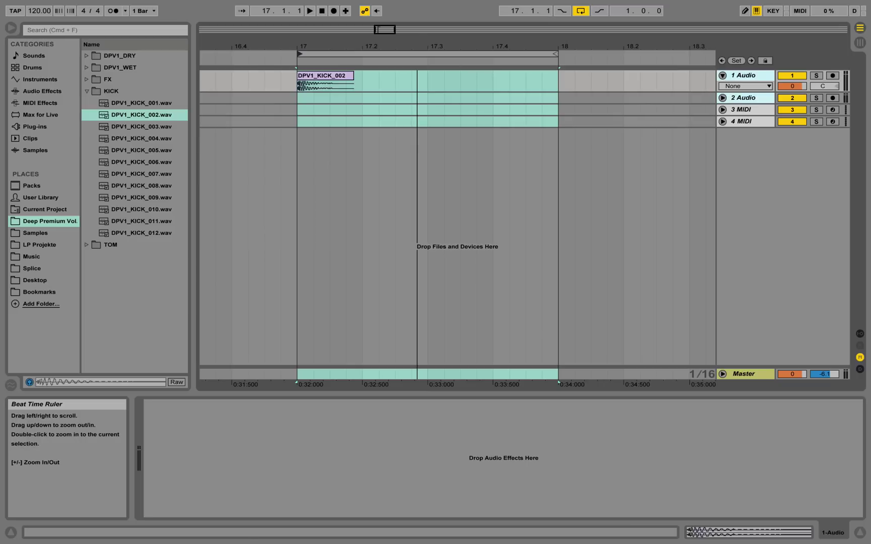
pyautogui.moveTo(421, 43)
pyautogui.mouseDown()
pyautogui.moveTo(427, 66)
pyautogui.moveTo(427, 43)
pyautogui.mouseUp()
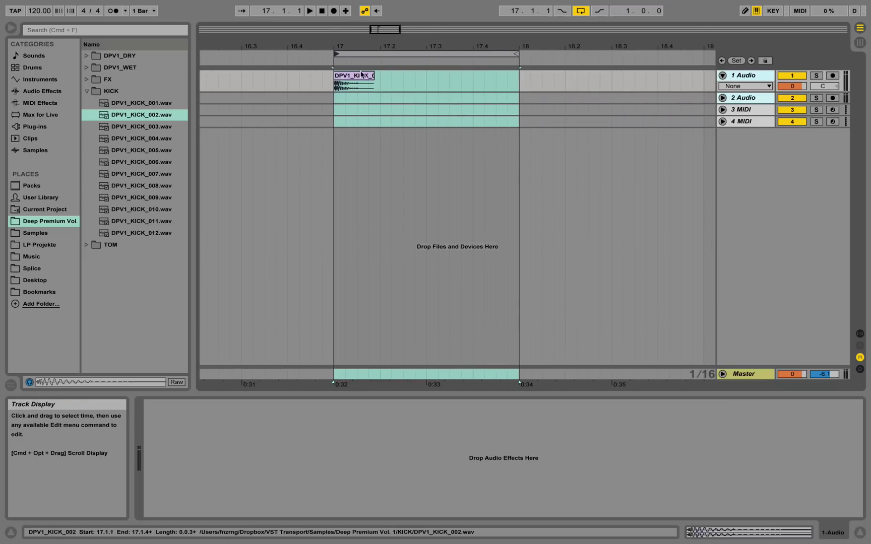
pyautogui.moveTo(351, 49); pyautogui.dragTo(352, 59)
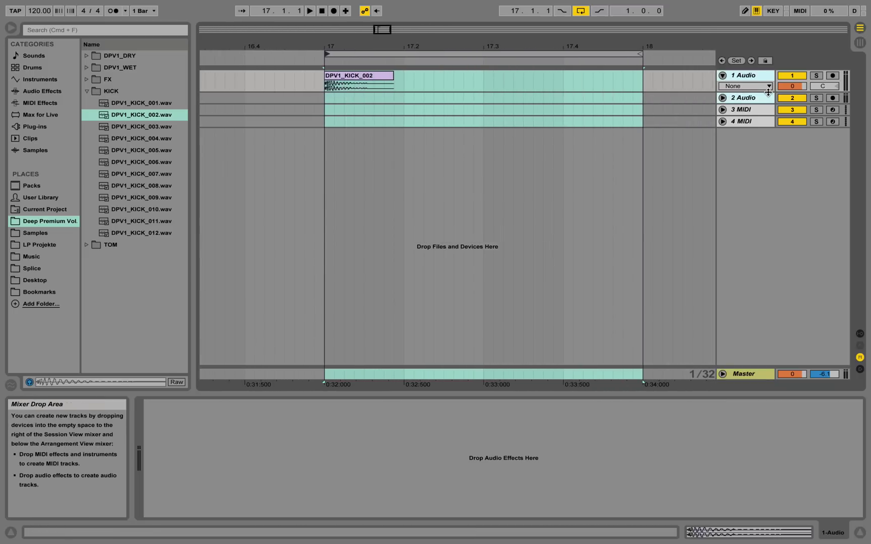
pyautogui.moveTo(768, 92); pyautogui.dragTo(766, 165)
pyautogui.click(385, 84)
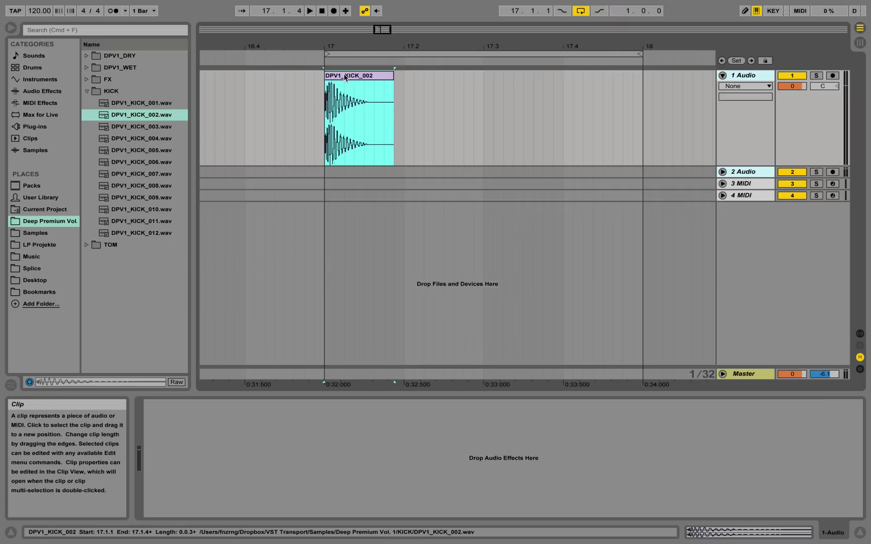
# Copy the kick clip and paste copies at beats 17.2, 17.3 and 17.4.
pyautogui.press('Right')
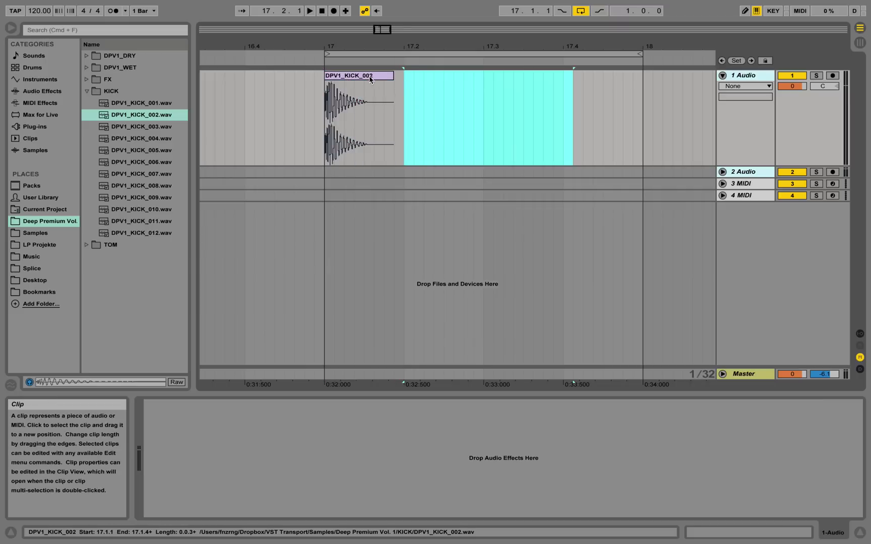
pyautogui.click(371, 79)
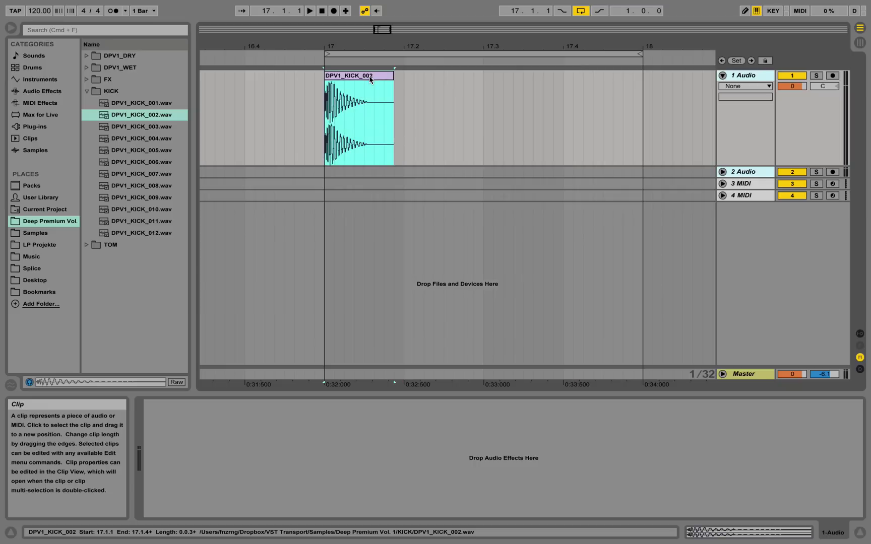
pyautogui.rightClick(371, 78)
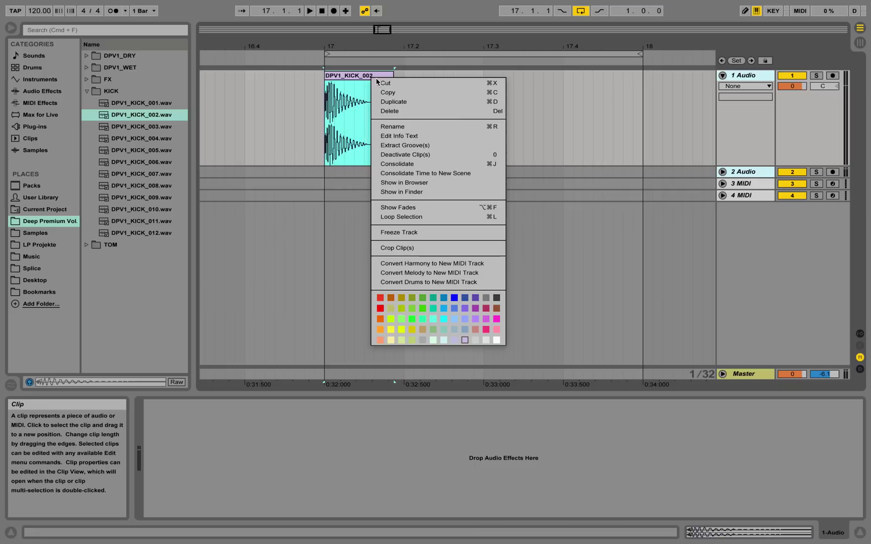
pyautogui.click(398, 93)
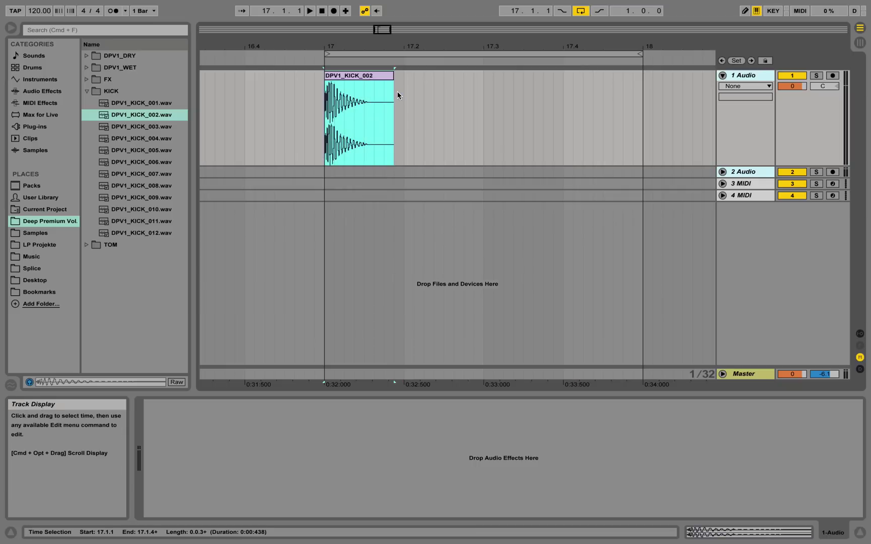
pyautogui.click(405, 82)
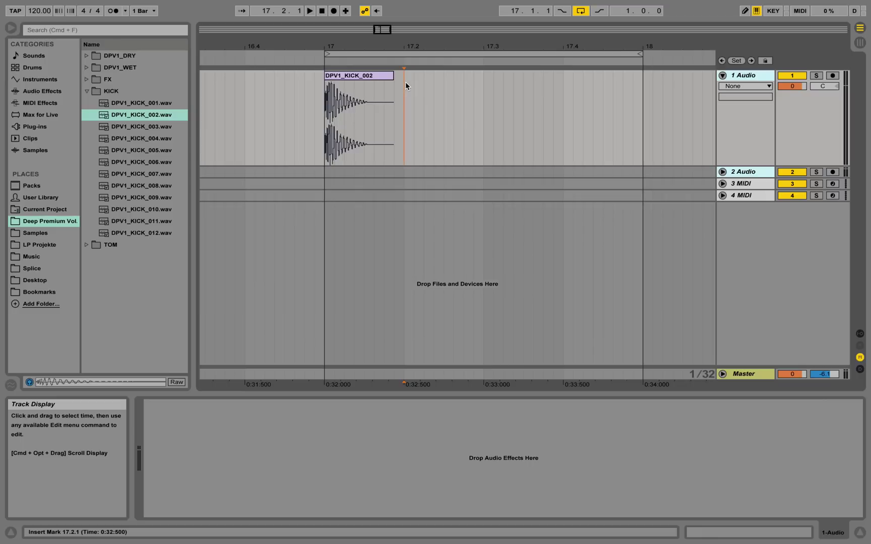
pyautogui.rightClick(406, 83)
pyautogui.click(415, 90)
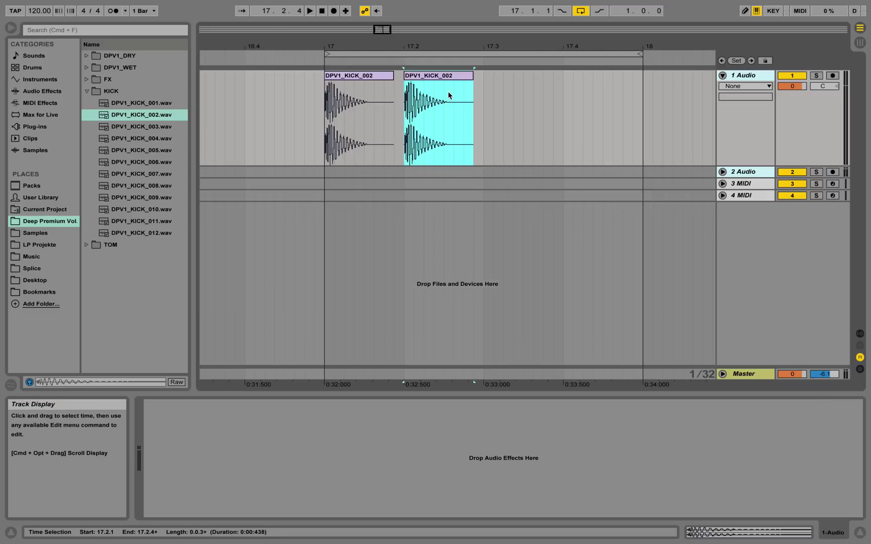
pyautogui.click(483, 98)
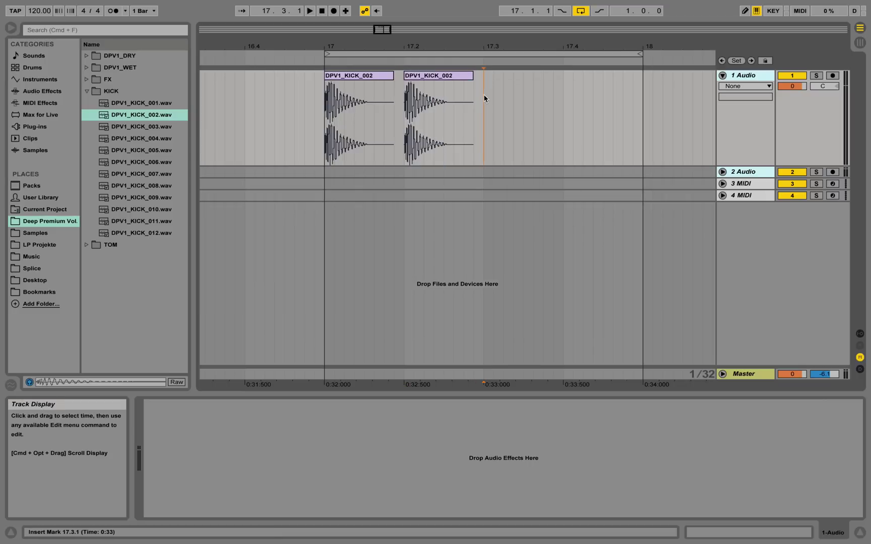
pyautogui.rightClick(483, 98)
pyautogui.click(495, 101)
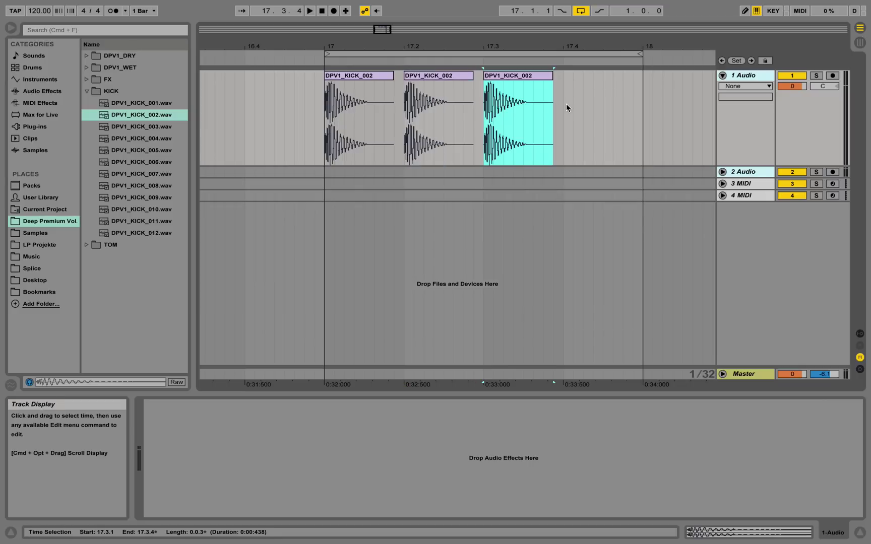
pyautogui.click(566, 106)
pyautogui.rightClick(566, 106)
pyautogui.click(572, 110)
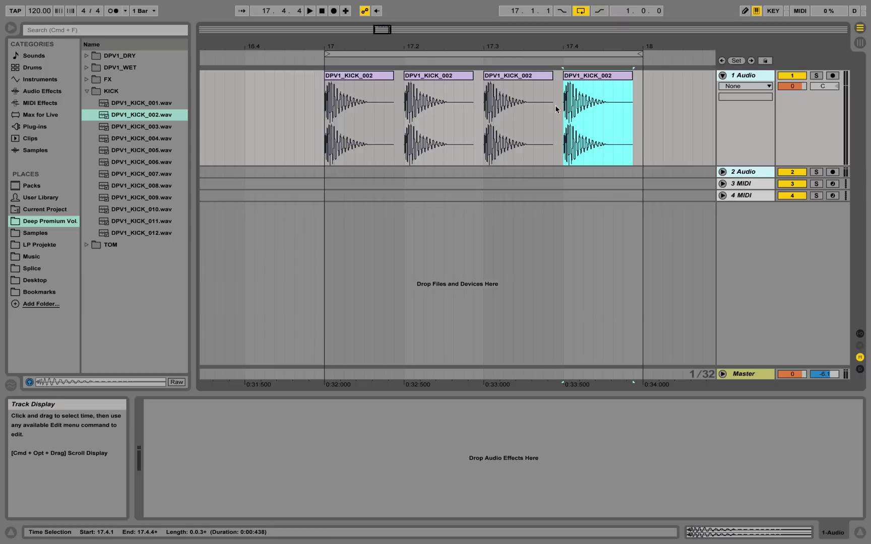
# Delete the three pasted kicks, keeping only the kick on beat 17.1.
pyautogui.click(643, 84)
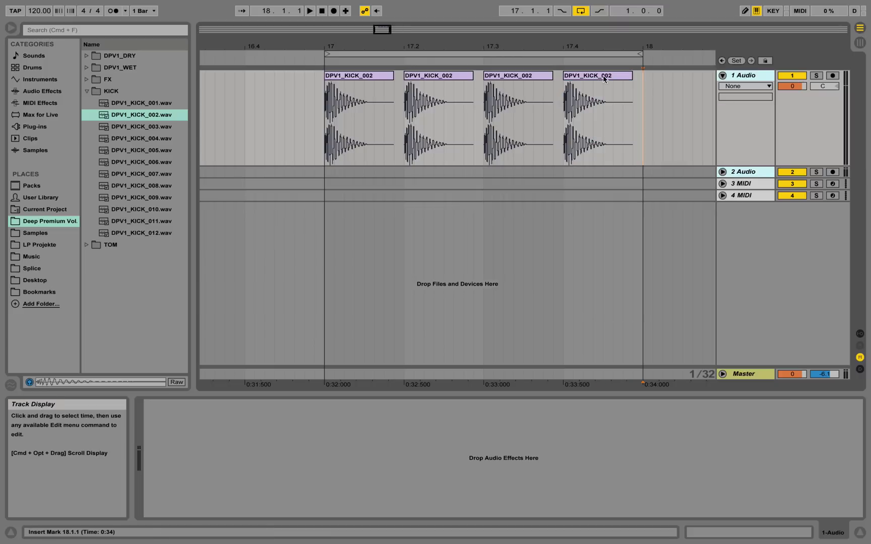
pyautogui.moveTo(642, 83); pyautogui.dragTo(394, 89)
pyautogui.keyDown('shift'); pyautogui.click(403, 90); pyautogui.keyUp('shift')
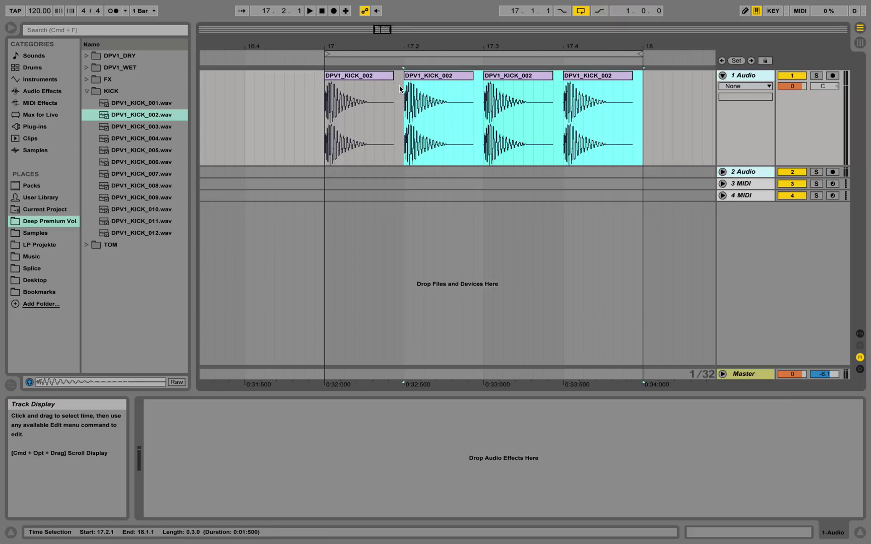
pyautogui.press('Delete')
pyautogui.moveTo(401, 91); pyautogui.dragTo(326, 90)
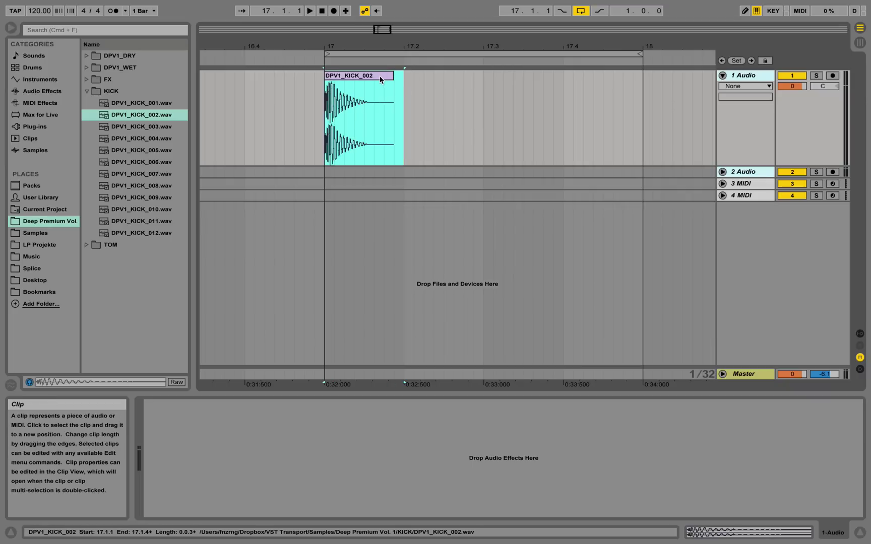
# Duplicate the kick onto beats 2, 3 and 4 of bar 17.
pyautogui.rightClick(379, 75)
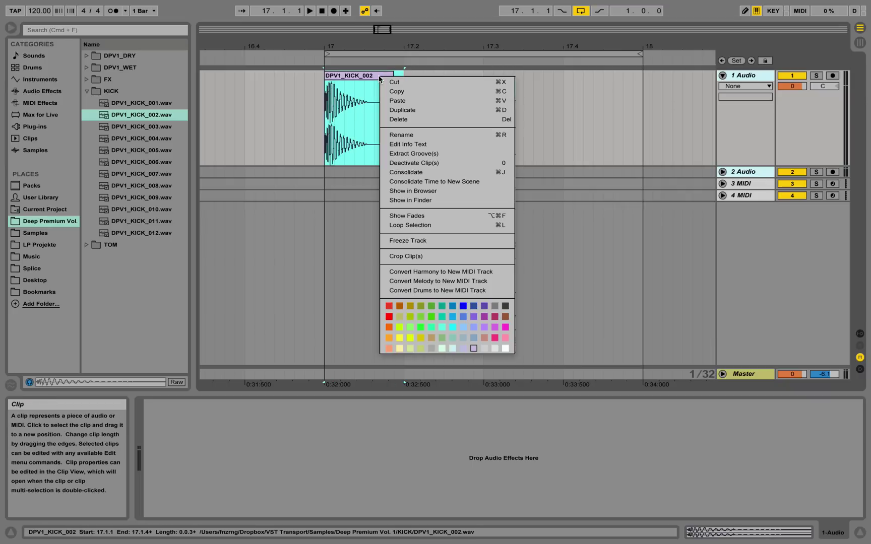
pyautogui.click(420, 108)
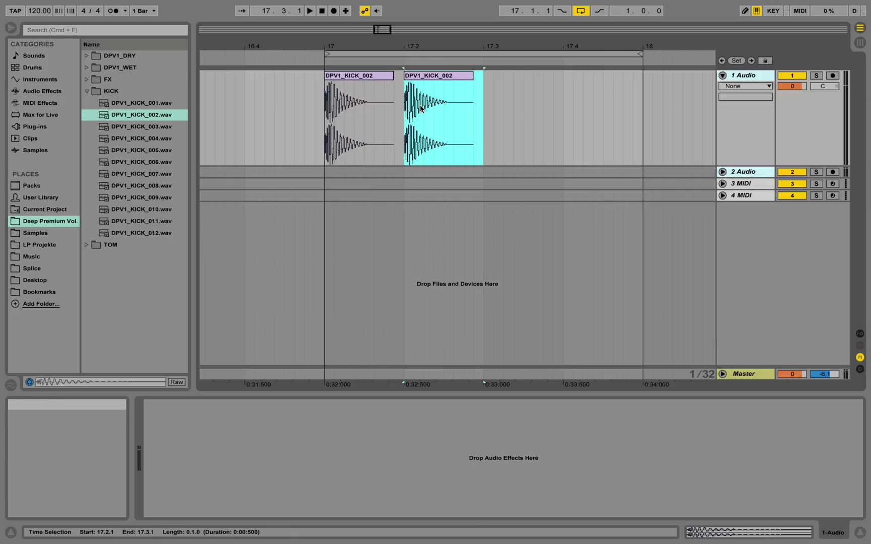
pyautogui.rightClick(437, 76)
pyautogui.click(476, 107)
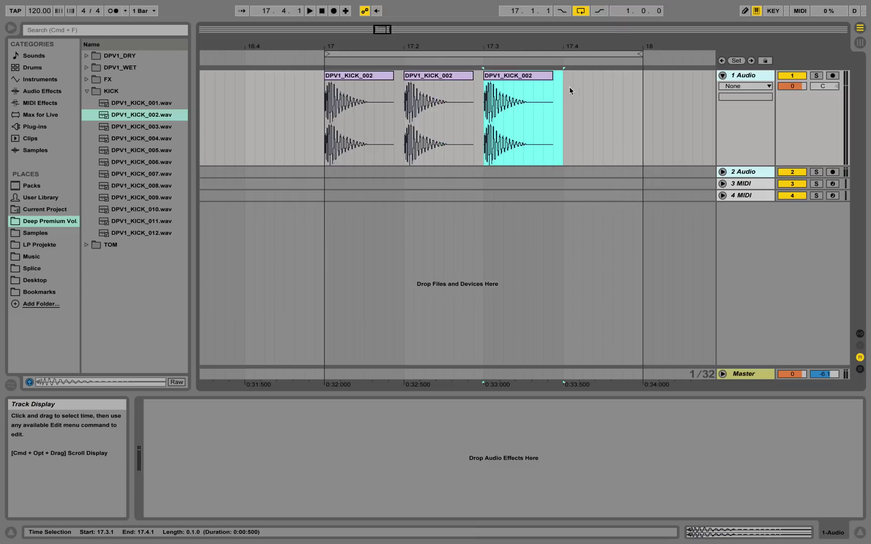
pyautogui.rightClick(535, 76)
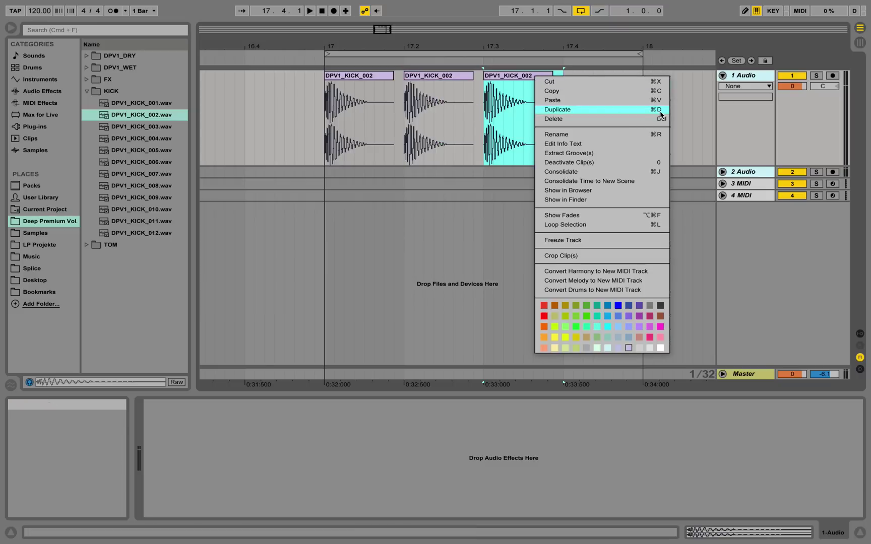
pyautogui.click(588, 55)
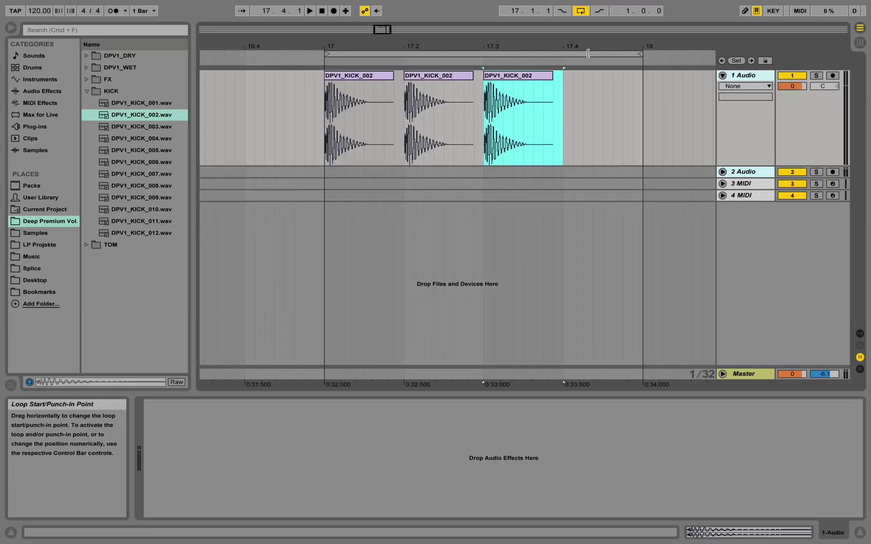
pyautogui.press('super+d')
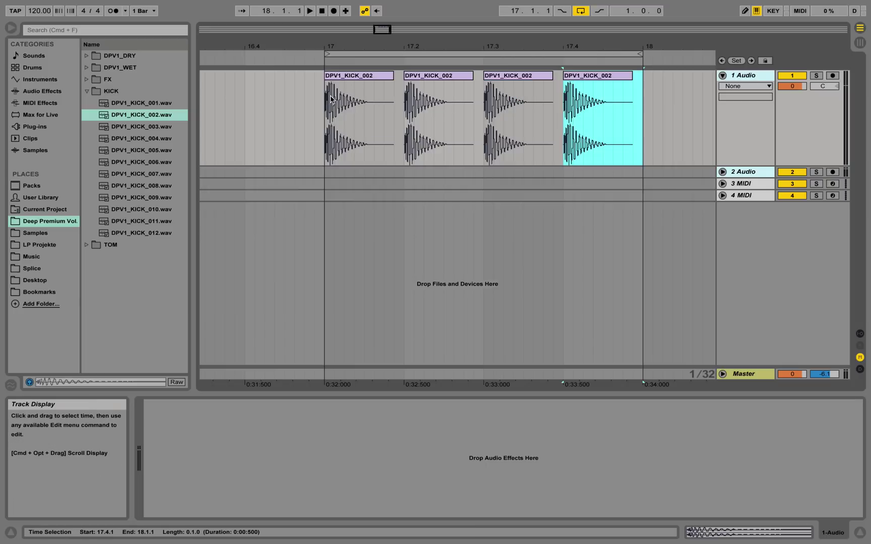
# Set bar 17 as the loop range, enable looping, and play it briefly.
pyautogui.click(361, 53)
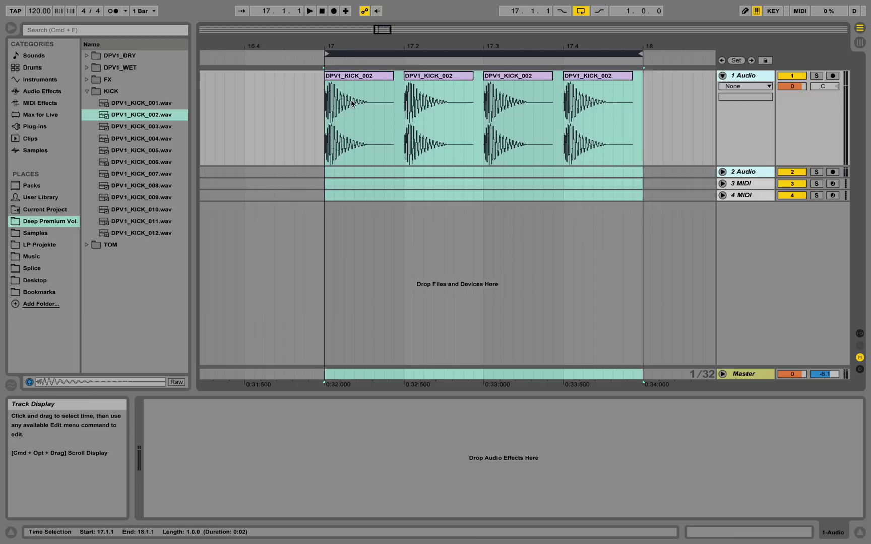
pyautogui.click(581, 11)
pyautogui.press('space')
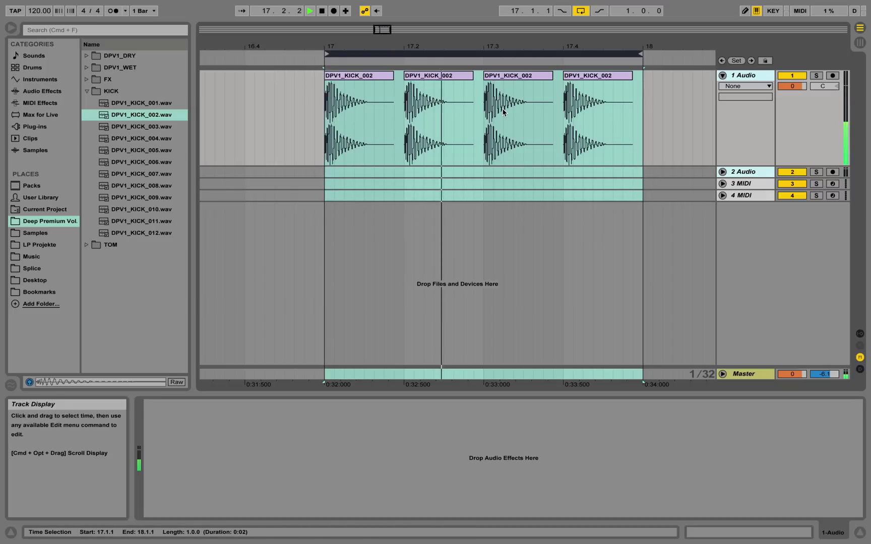
pyautogui.press('space')
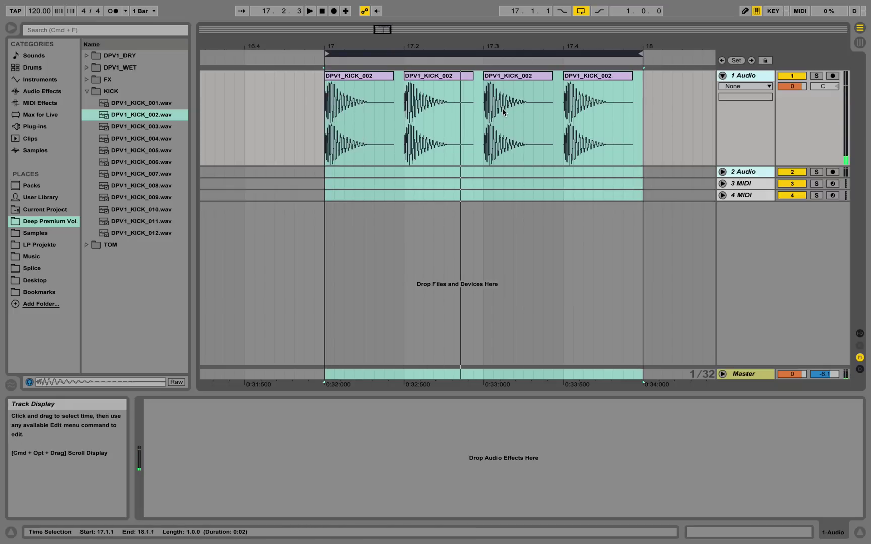
# Drop DPV1_LOOP_002 from the FX folder onto track 2 at bar 17, enlarge it, set -6.5 dB.
pyautogui.click(87, 91)
pyautogui.click(87, 81)
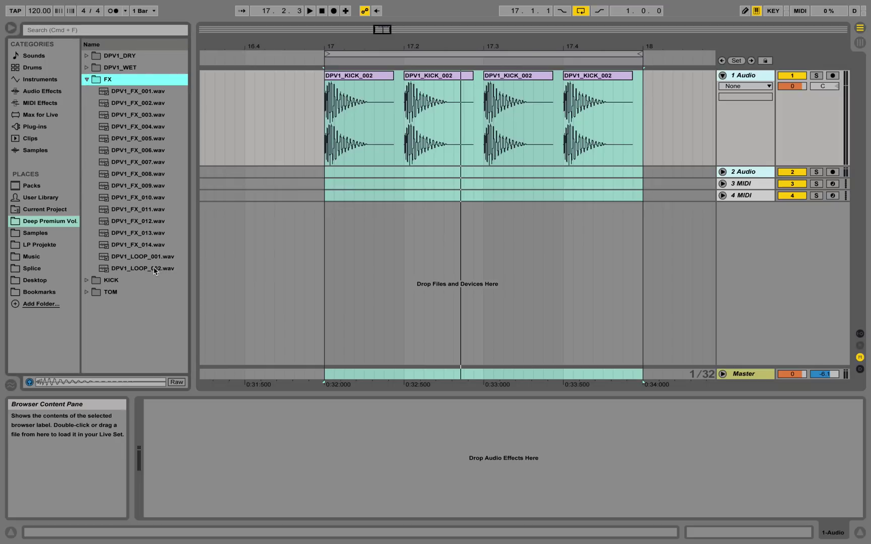
pyautogui.moveTo(146, 268); pyautogui.dragTo(332, 174)
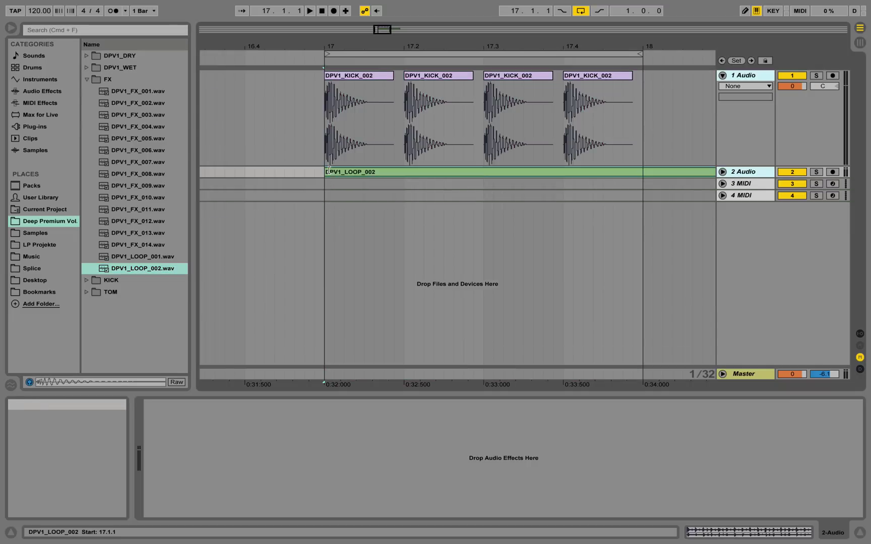
pyautogui.click(722, 172)
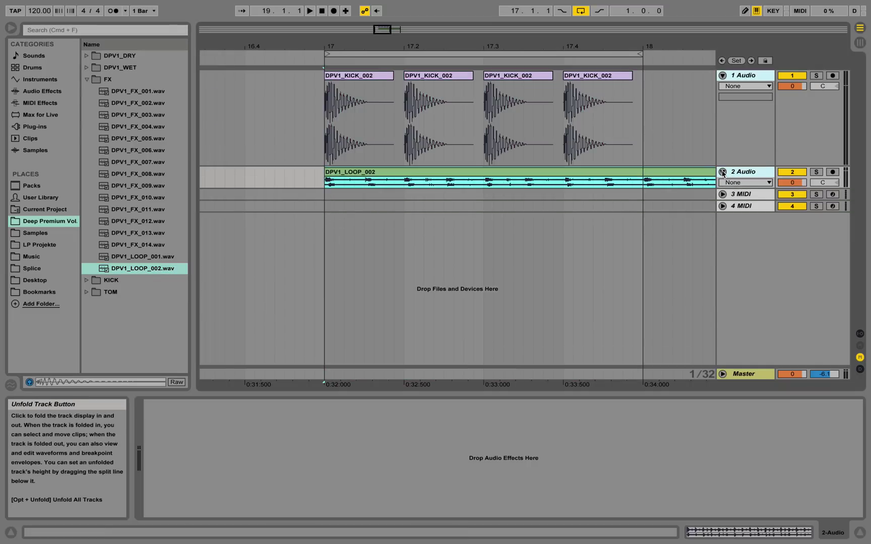
pyautogui.moveTo(738, 223); pyautogui.dragTo(732, 262)
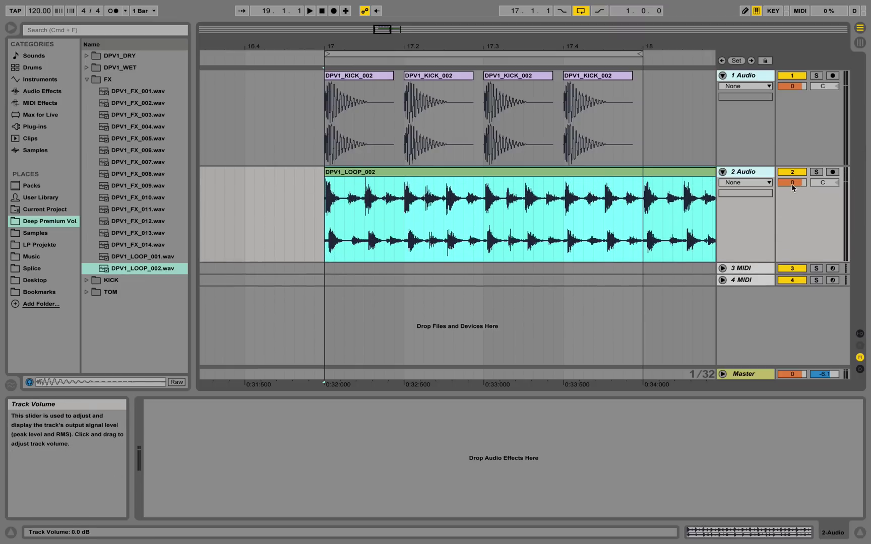
pyautogui.moveTo(789, 188); pyautogui.dragTo(791, 187)
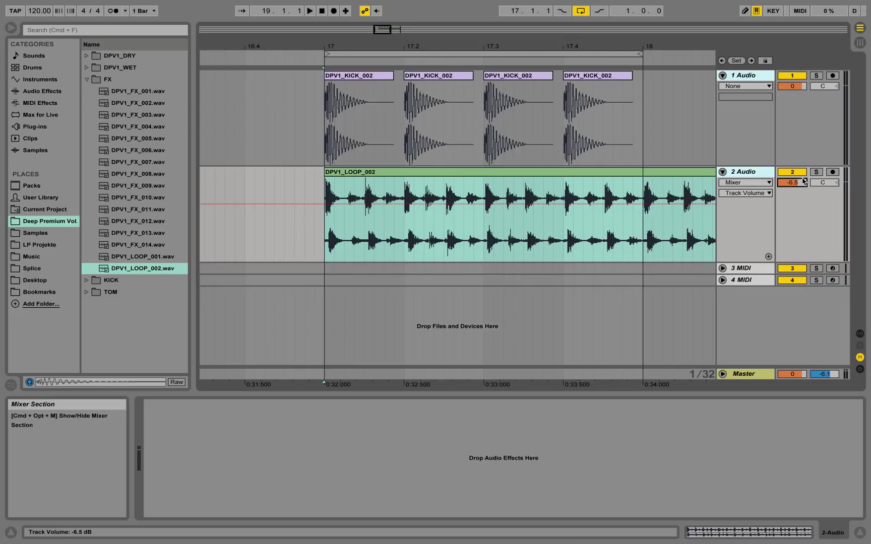
# Playing from bar 17, set the 1 Audio kicks to -3.3 dB and the 2 Audio loop to -13.8 dB.
pyautogui.moveTo(797, 183); pyautogui.dragTo(798, 186)
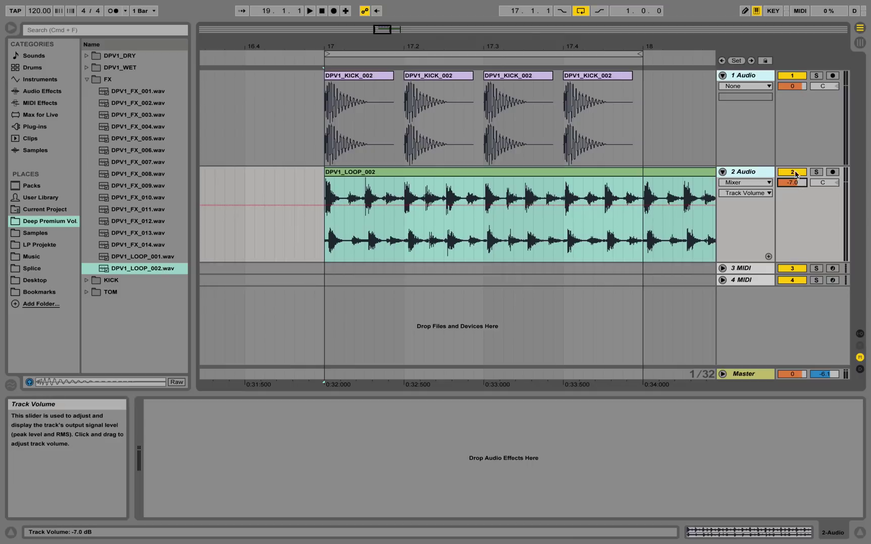
pyautogui.click(798, 92)
pyautogui.moveTo(797, 92); pyautogui.dragTo(798, 99)
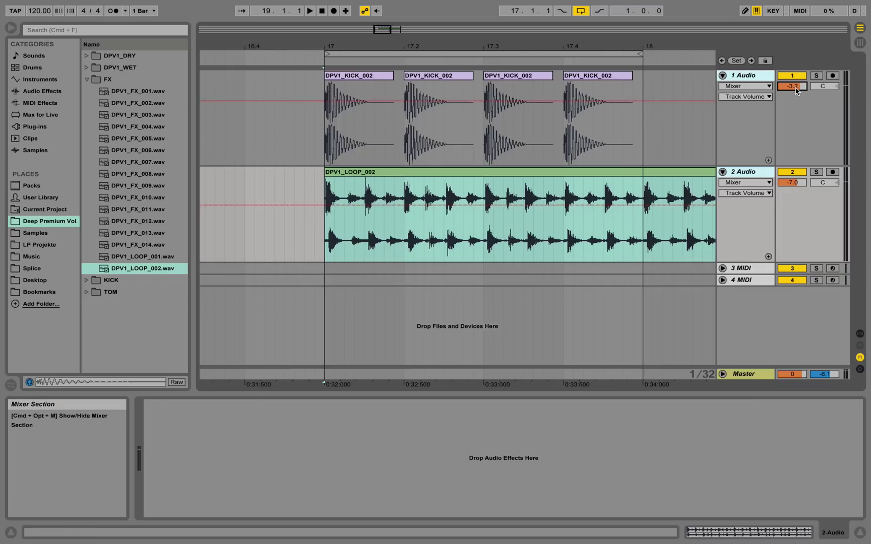
pyautogui.press('Delete')
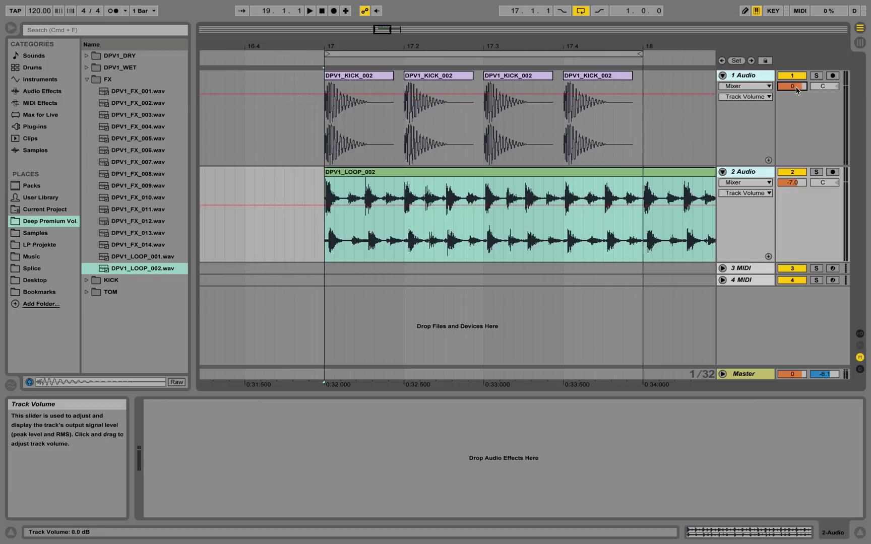
pyautogui.moveTo(797, 181); pyautogui.dragTo(797, 183)
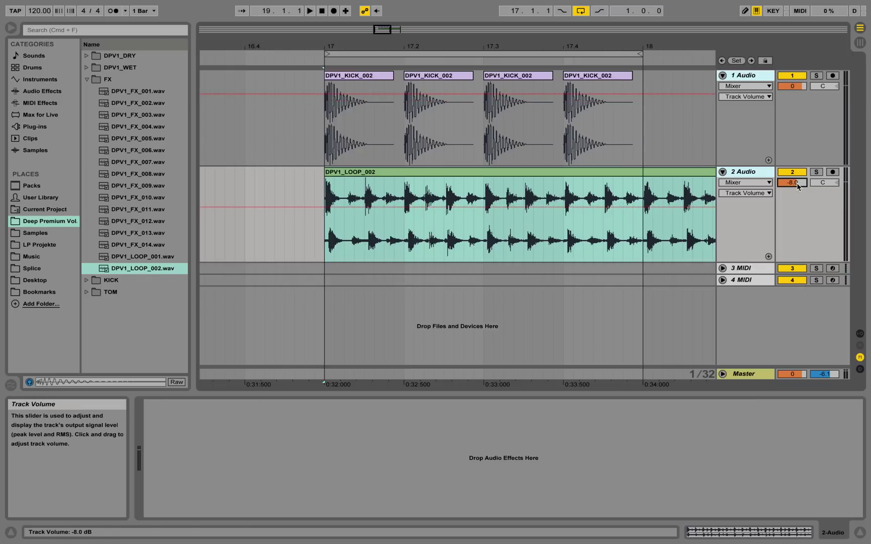
pyautogui.click(326, 196)
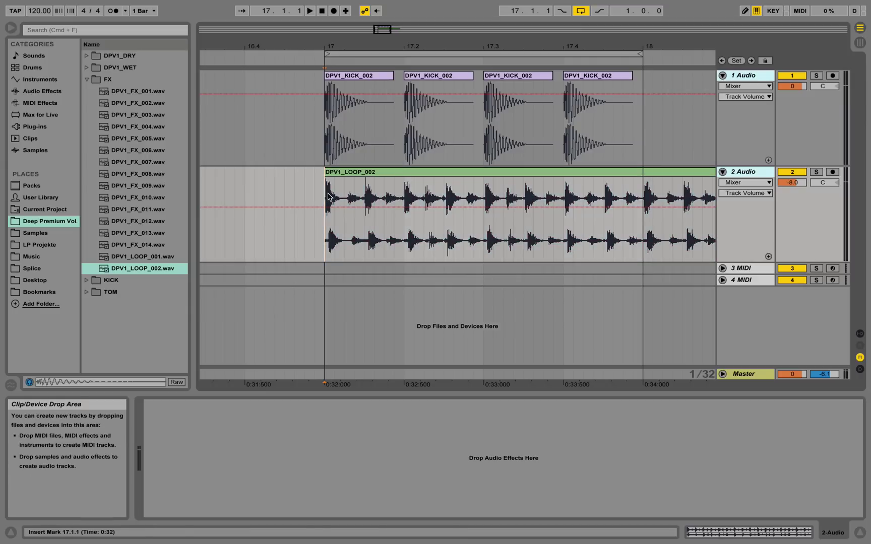
pyautogui.press('space')
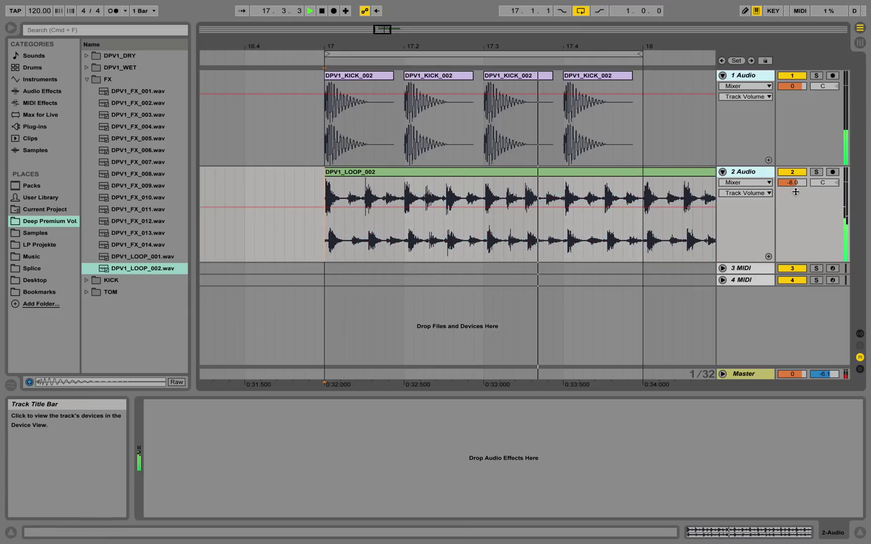
pyautogui.moveTo(792, 182); pyautogui.dragTo(792, 190)
pyautogui.moveTo(792, 86); pyautogui.dragTo(792, 94)
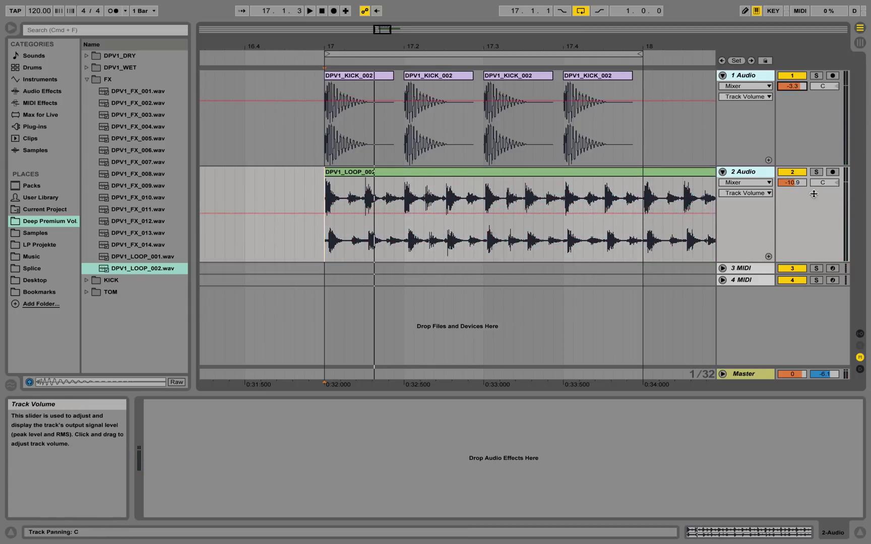
pyautogui.moveTo(799, 184); pyautogui.dragTo(799, 190)
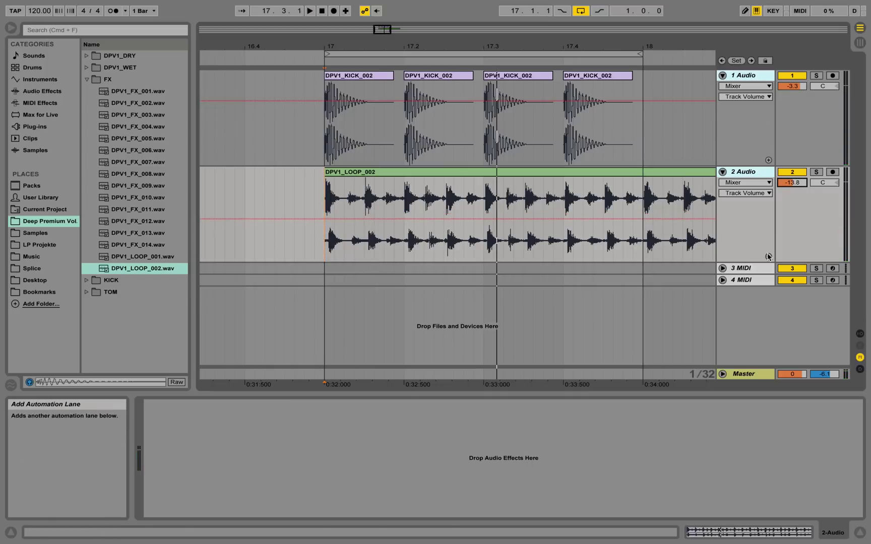
pyautogui.click(745, 376)
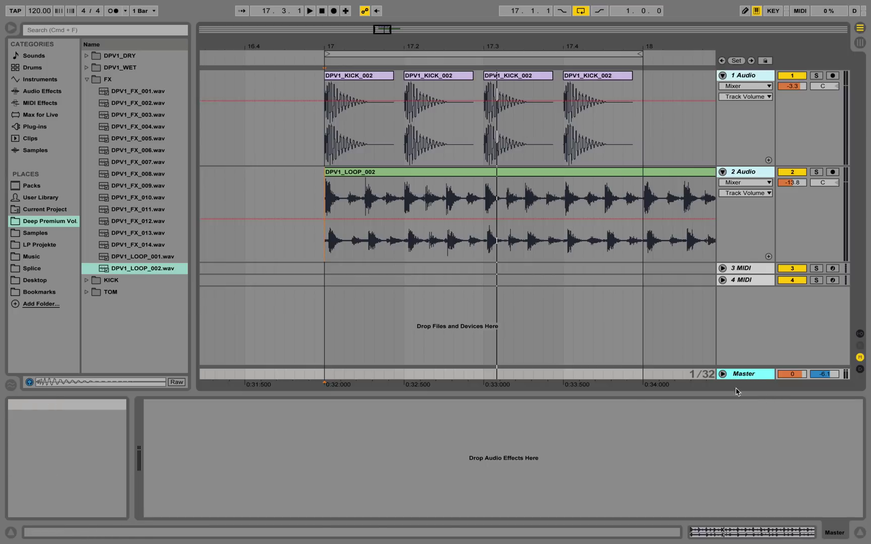
# Lower the loop track to -14.5 dB, play the section briefly, and fold the Master track.
pyautogui.click(725, 374)
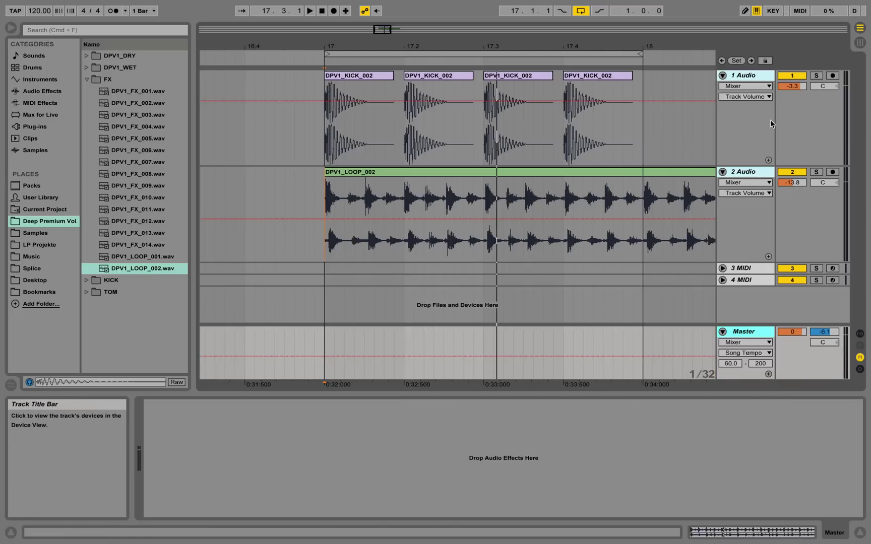
pyautogui.moveTo(792, 183); pyautogui.dragTo(792, 169)
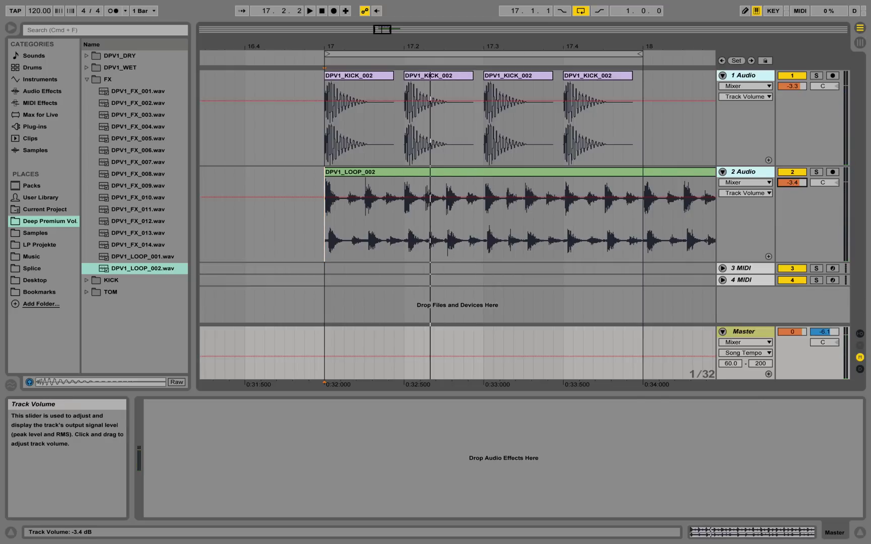
pyautogui.moveTo(793, 183); pyautogui.dragTo(793, 202)
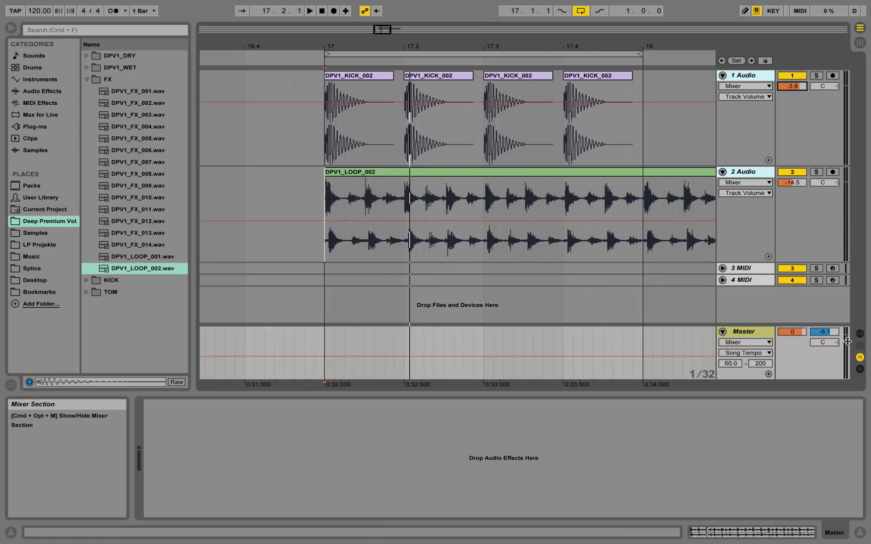
pyautogui.press('space')
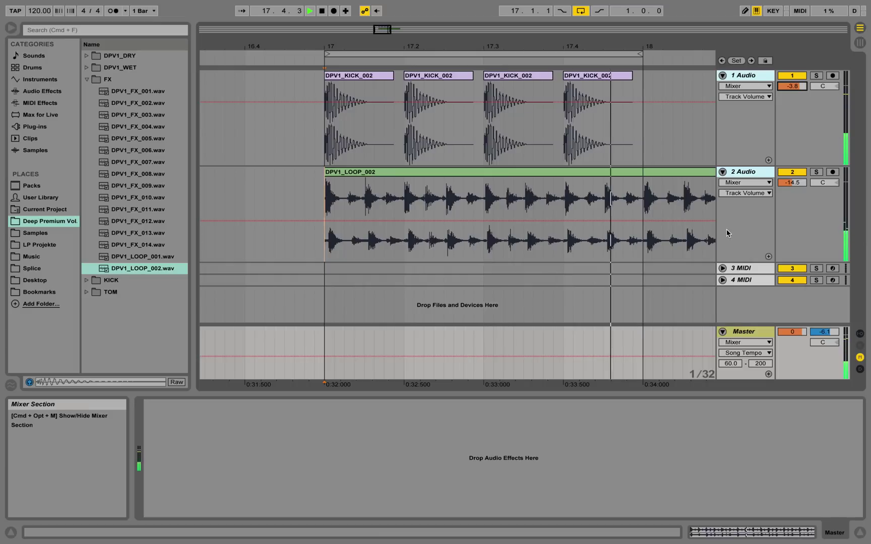
pyautogui.press('space')
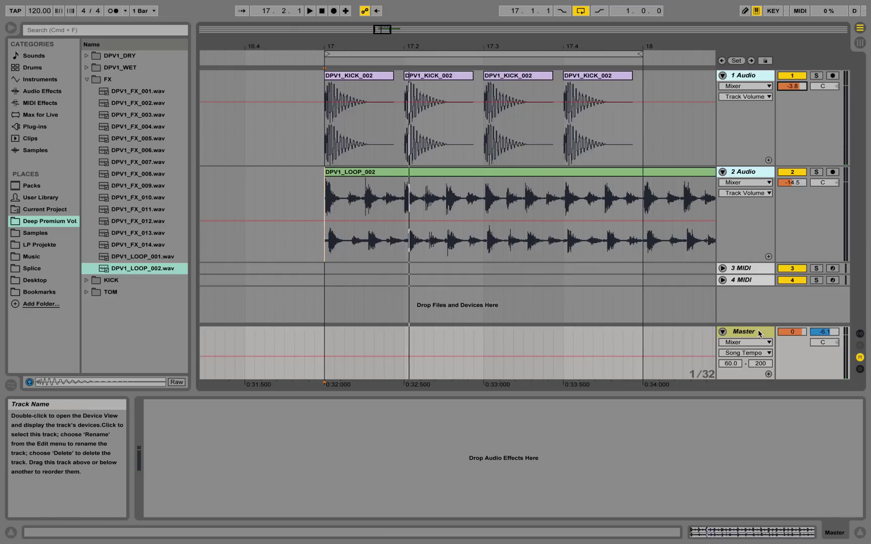
pyautogui.click(723, 333)
# Delete the DPV1_LOOP_002 audio from bar 18 onward on the 2 Audio track.
pyautogui.moveTo(578, 44); pyautogui.dragTo(452, 69)
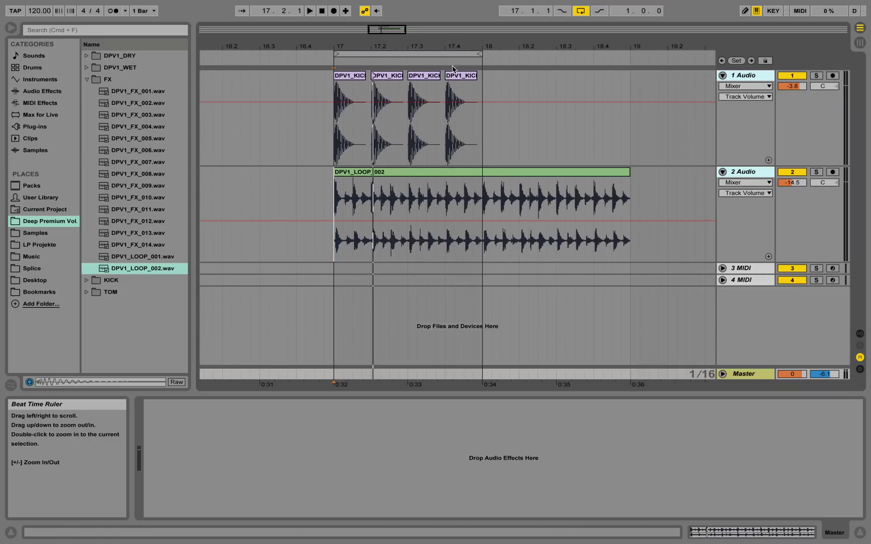
pyautogui.moveTo(649, 181); pyautogui.dragTo(486, 187)
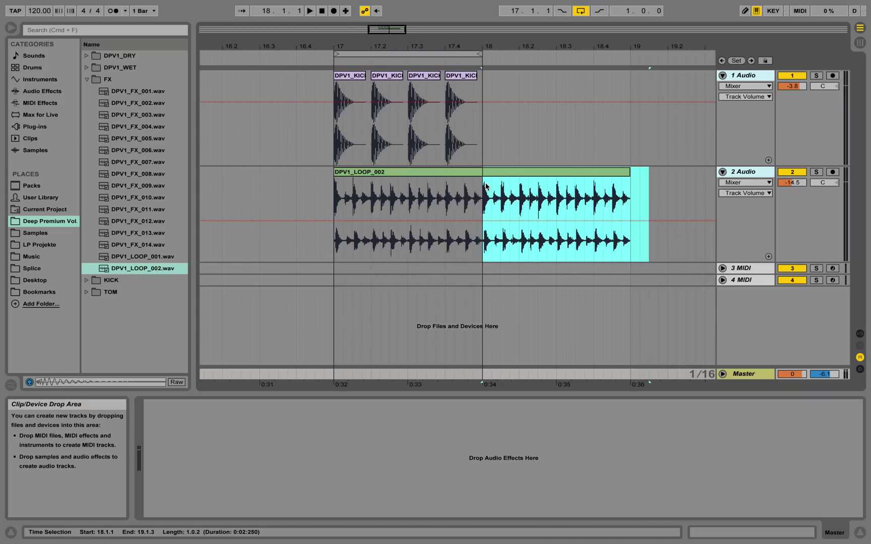
pyautogui.click(687, 176)
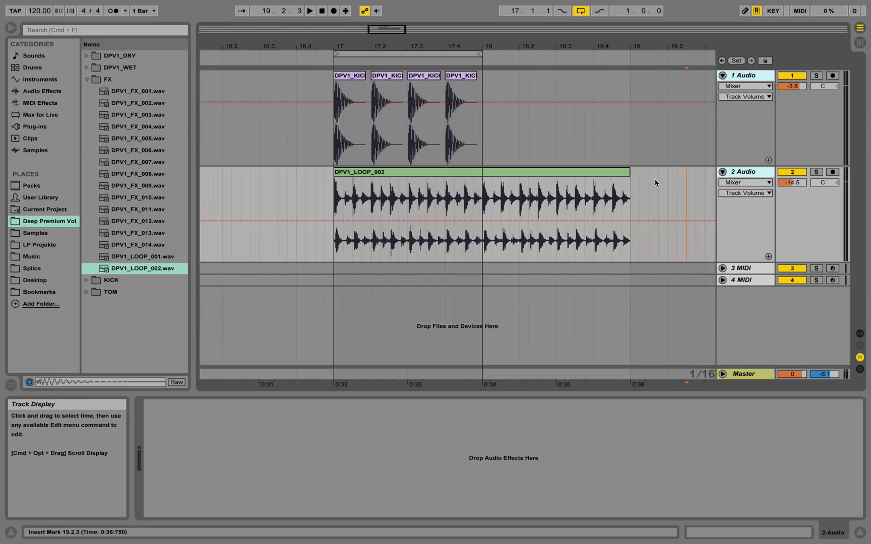
pyautogui.moveTo(649, 182); pyautogui.dragTo(484, 183)
pyautogui.rightClick(511, 170)
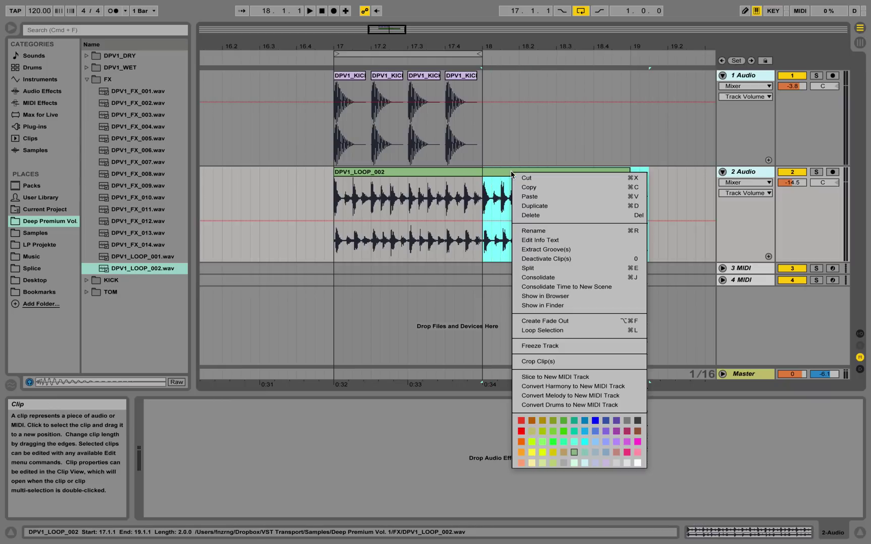
pyautogui.click(551, 218)
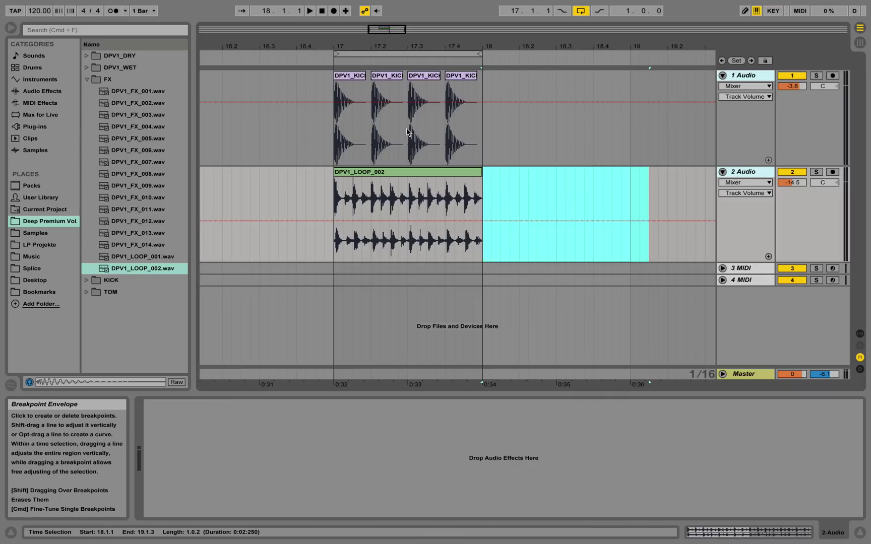
# Select all four kick clips spanning bar 17 to bar 18.
pyautogui.moveTo(376, 47); pyautogui.dragTo(376, 50)
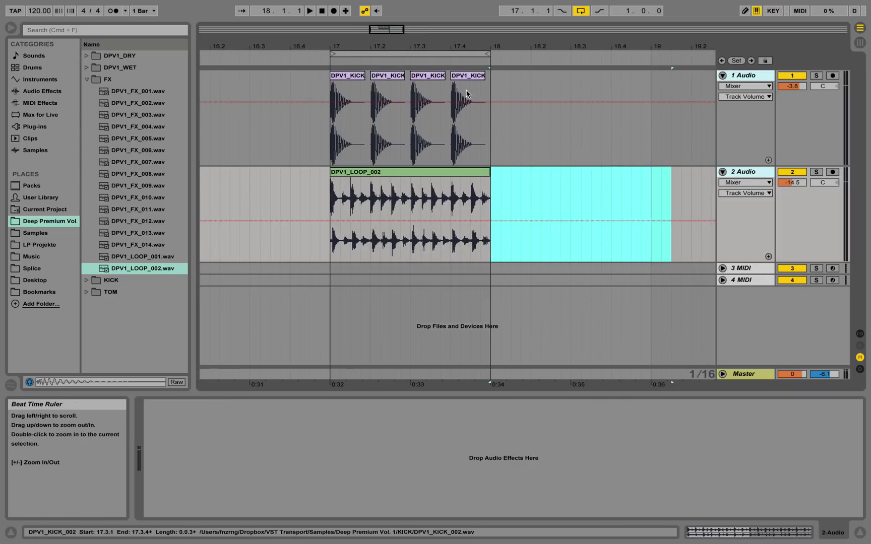
pyautogui.click(458, 77)
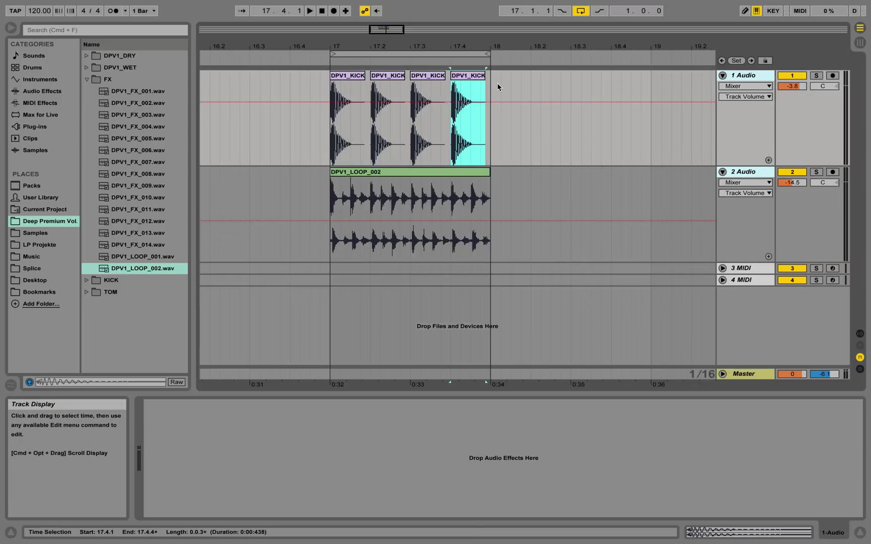
pyautogui.moveTo(490, 81); pyautogui.dragTo(338, 90)
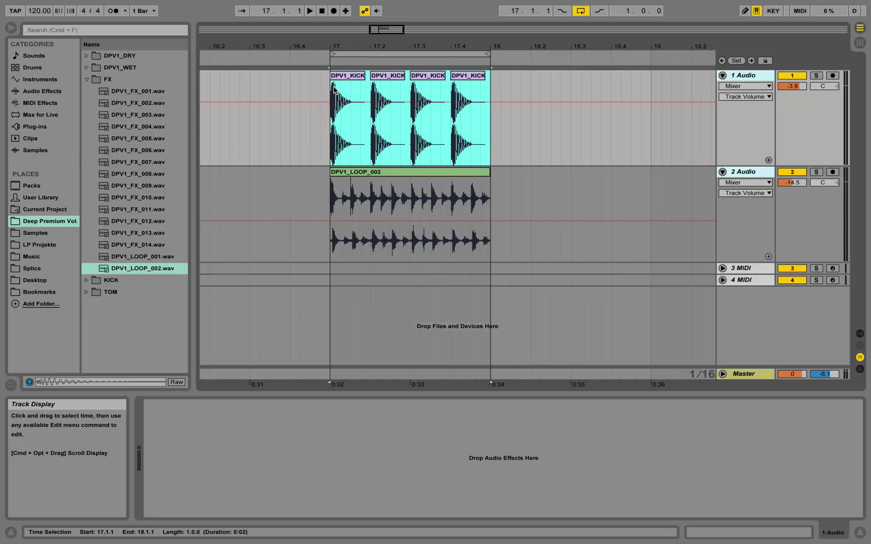
# Consolidate the four kicks into DPV1_KICK_002-1 and consolidate the DPV1_LOOP_002 clip too.
pyautogui.rightClick(359, 79)
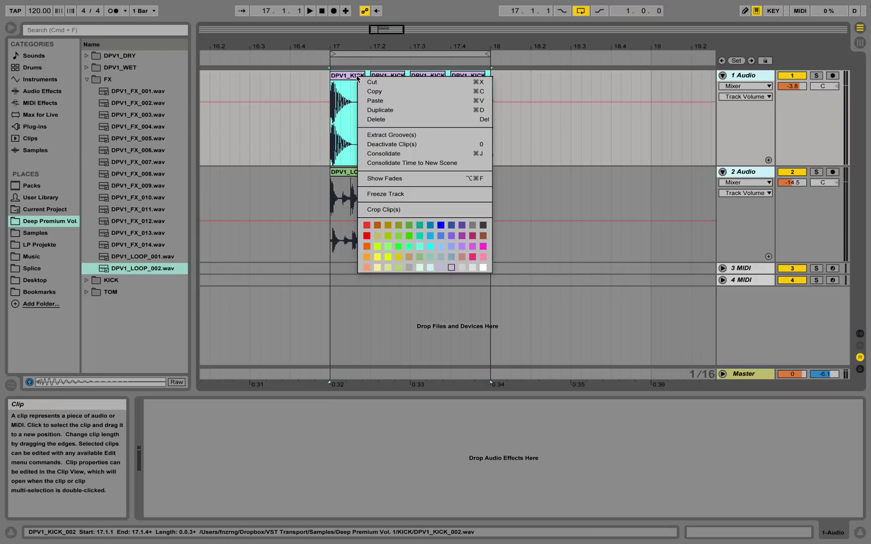
pyautogui.click(427, 154)
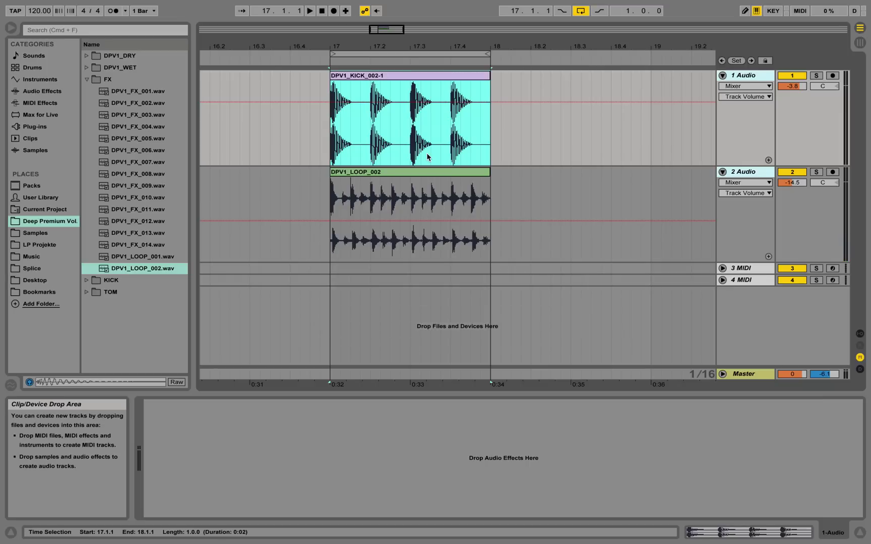
pyautogui.click(394, 173)
pyautogui.rightClick(395, 174)
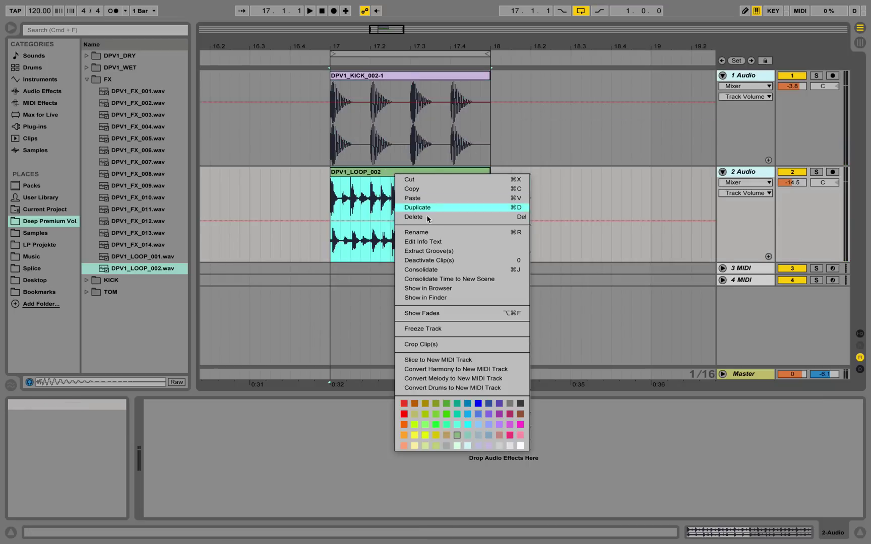
pyautogui.click(440, 268)
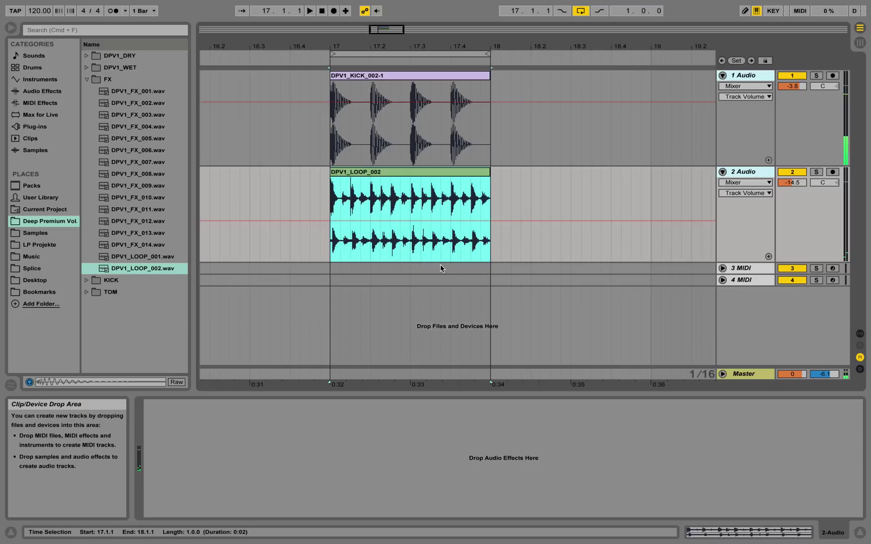
pyautogui.click(403, 76)
# Turn on Loop in DPV1_KICK_002-1's Sample box and shrink Clip View to reveal the arrangement.
pyautogui.doubleClick(402, 76)
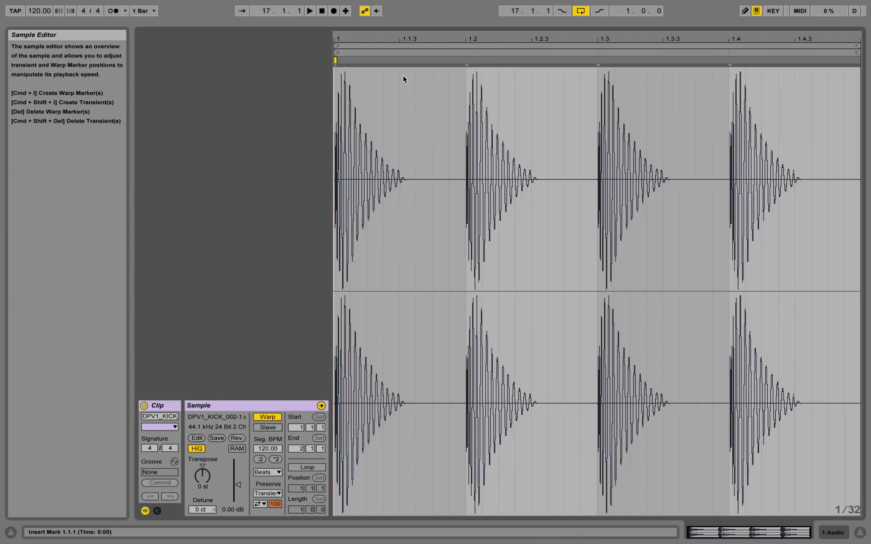
pyautogui.click(307, 468)
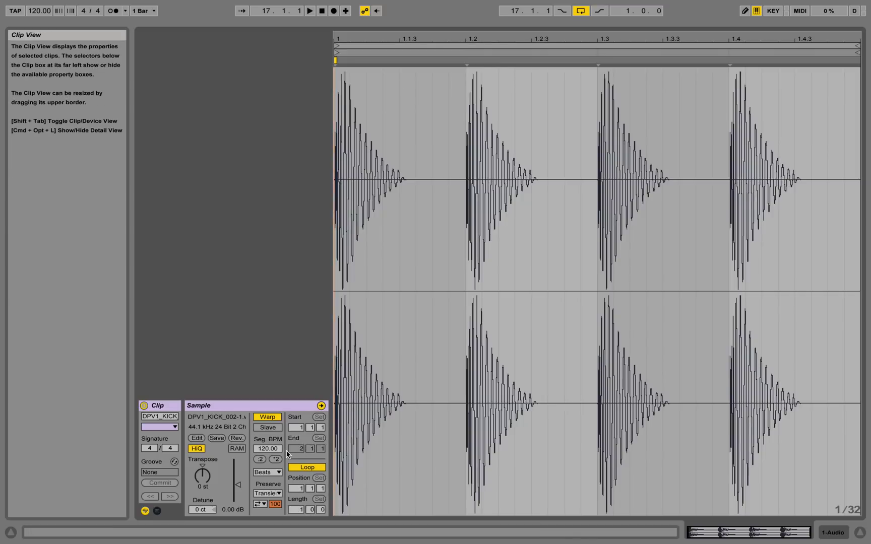
pyautogui.moveTo(639, 28)
pyautogui.moveTo(672, 31); pyautogui.dragTo(669, 396)
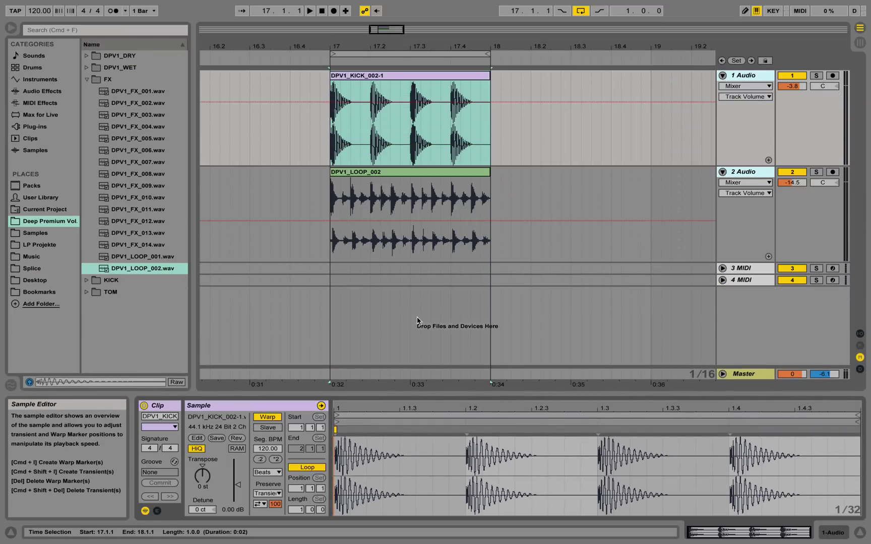
# Turn on Loop for the DPV1_LOOP_002 clip in Clip View.
pyautogui.click(413, 88)
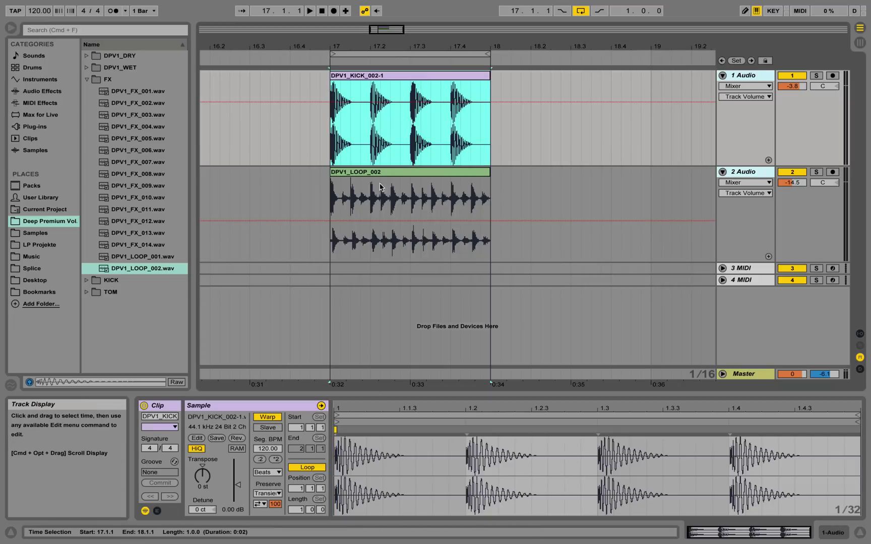
pyautogui.click(403, 217)
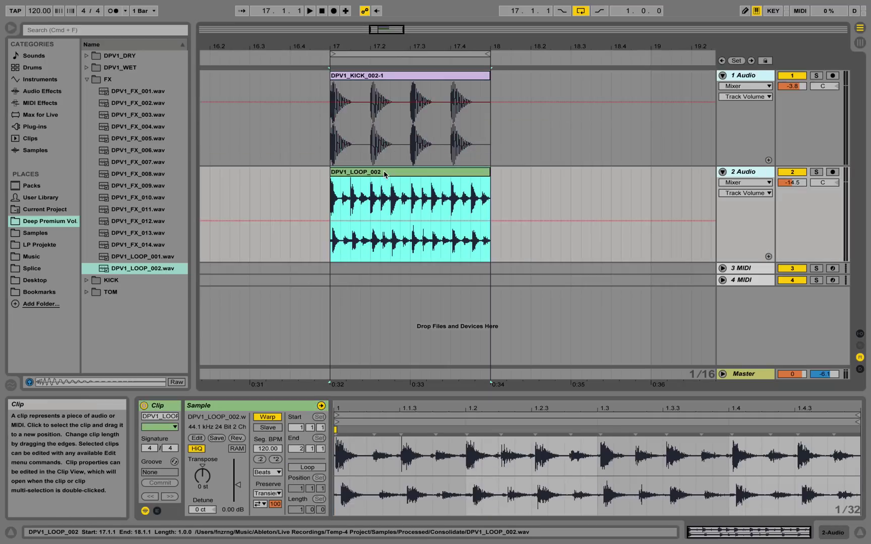
pyautogui.click(307, 472)
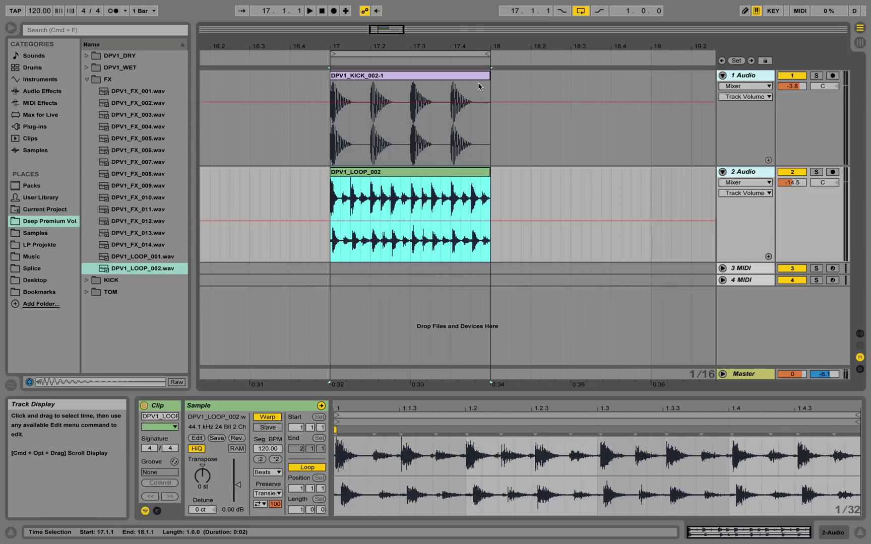
pyautogui.moveTo(440, 46); pyautogui.dragTo(394, 46)
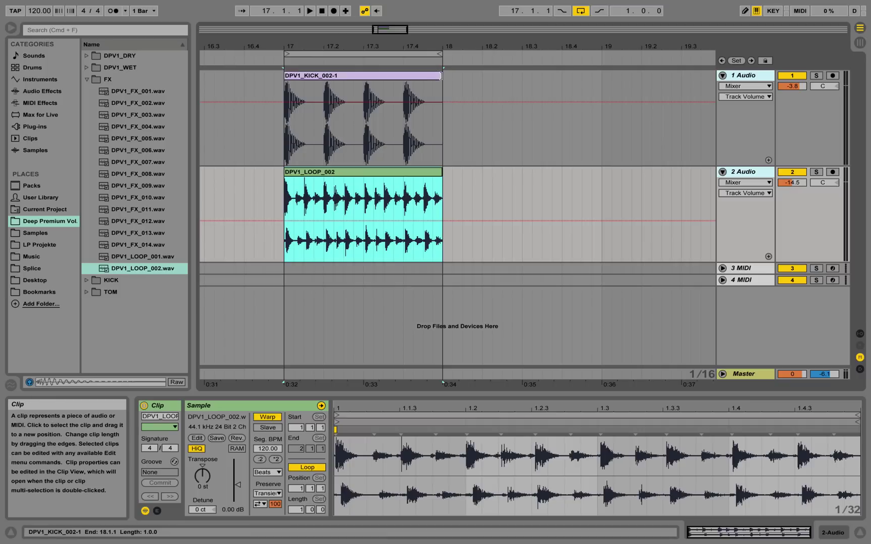
# Stretch the DPV1_KICK_002-1 clip's right edge out to bar 20.
pyautogui.moveTo(440, 76); pyautogui.dragTo(603, 72)
pyautogui.moveTo(414, 45); pyautogui.dragTo(414, 31)
pyautogui.moveTo(509, 76); pyautogui.dragTo(590, 71)
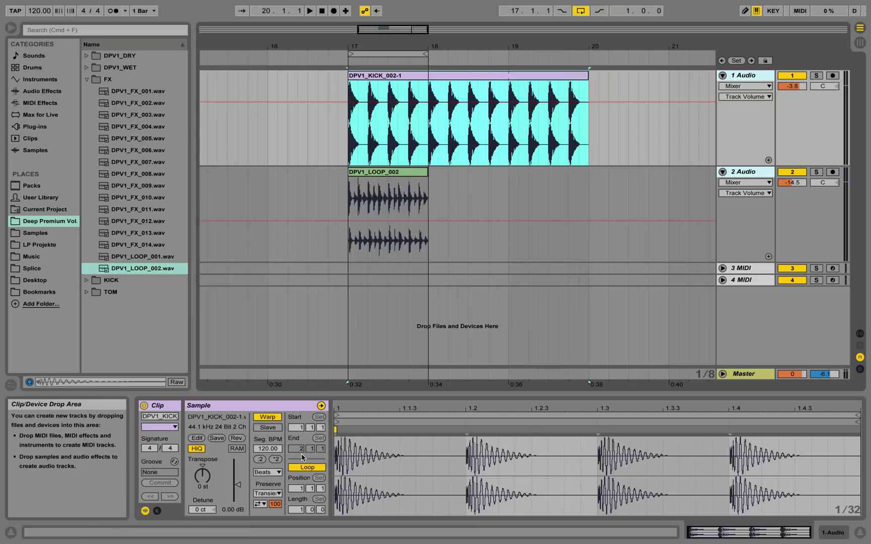
# Extend the Loop and Kick clips to bar 21, fold tracks 1 and 2, and select 3 MIDI.
pyautogui.moveTo(426, 170); pyautogui.dragTo(678, 162)
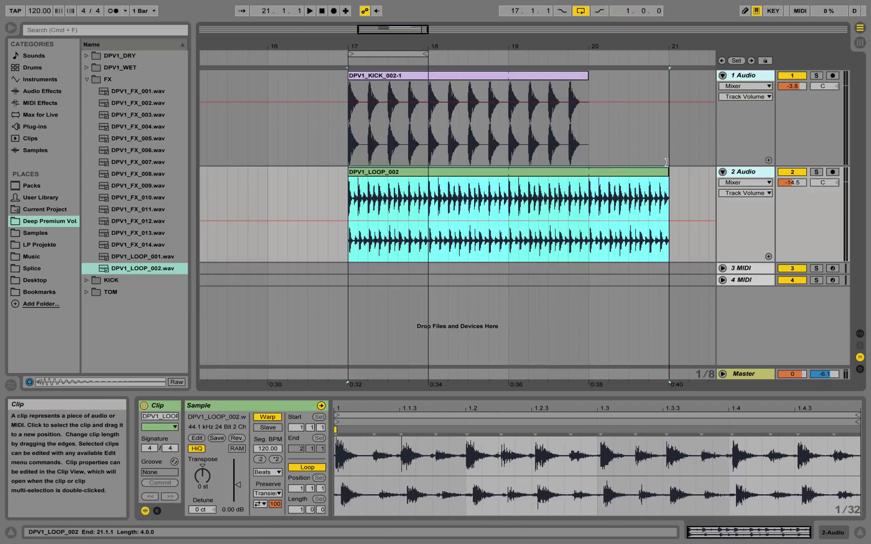
pyautogui.moveTo(588, 81); pyautogui.dragTo(669, 85)
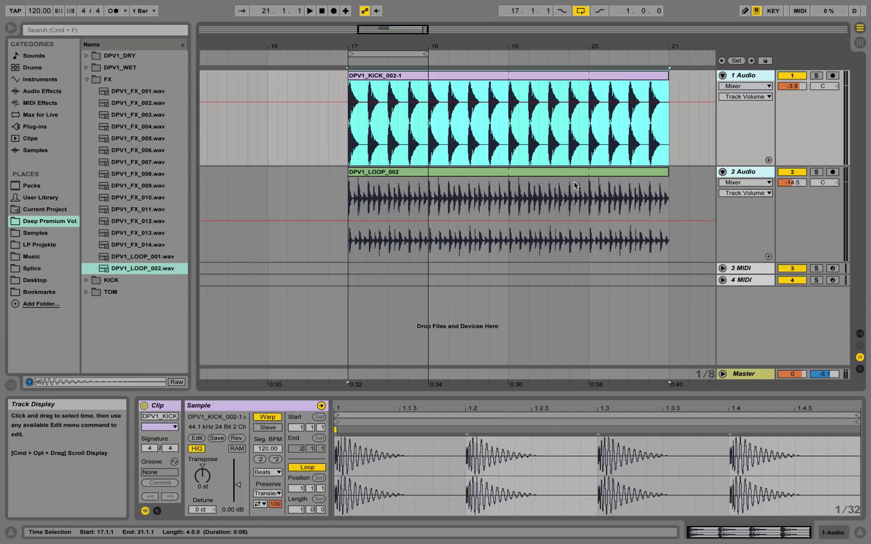
pyautogui.click(723, 75)
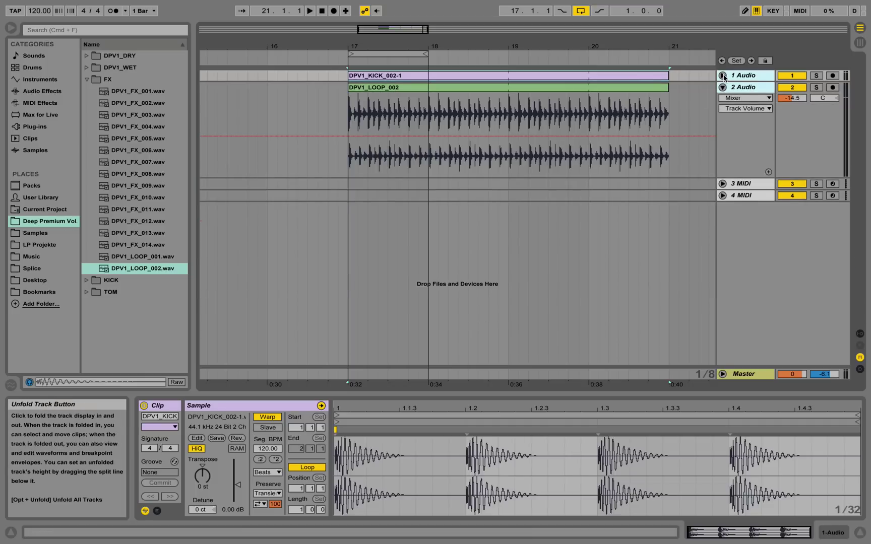
pyautogui.click(723, 88)
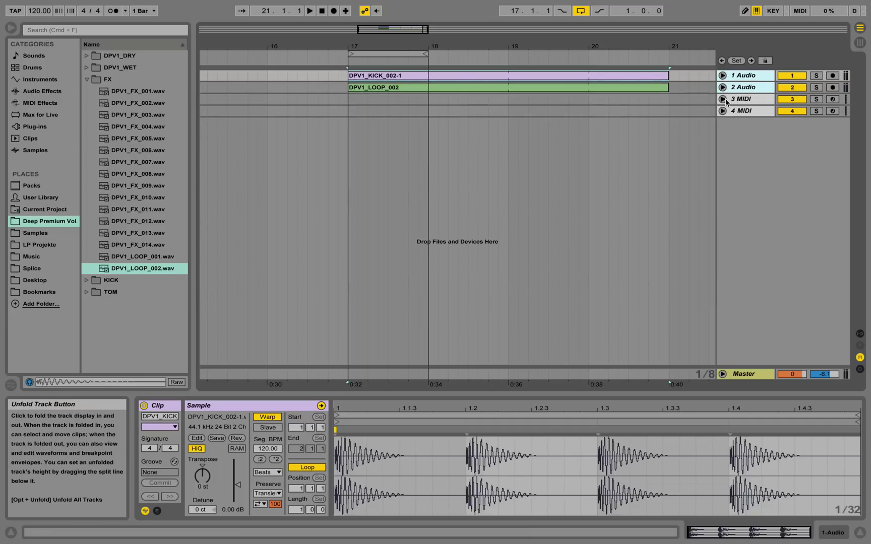
pyautogui.click(723, 99)
pyautogui.click(752, 100)
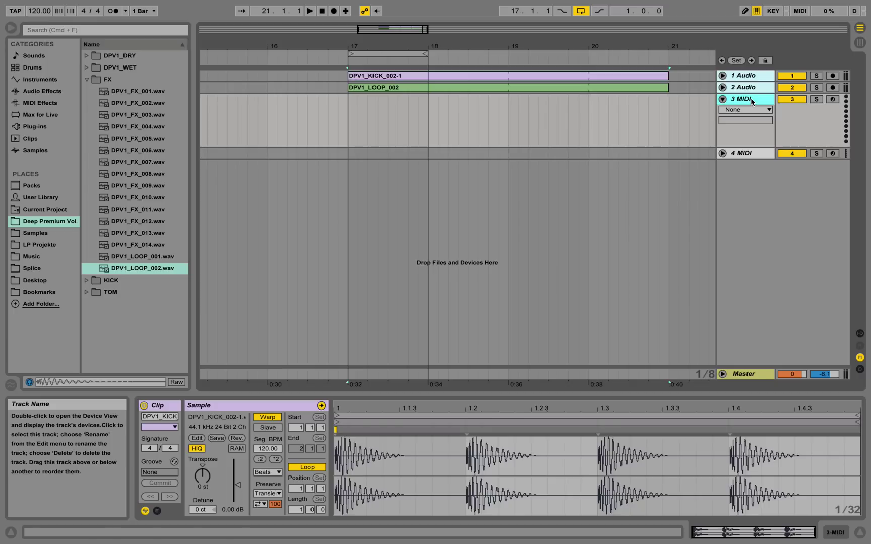
# Load the Analog instrument onto the 3 MIDI track and set its volume to -7.3 dB.
pyautogui.click(49, 83)
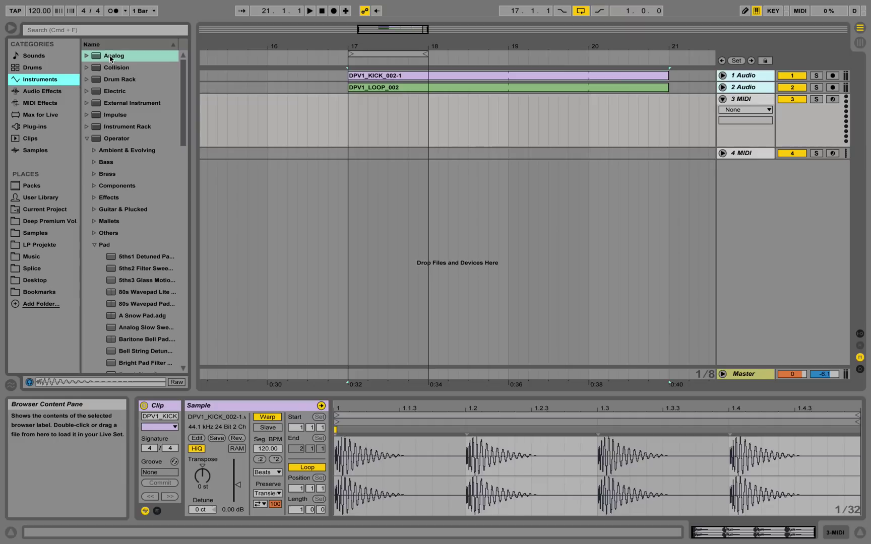
pyautogui.moveTo(109, 55); pyautogui.dragTo(753, 105)
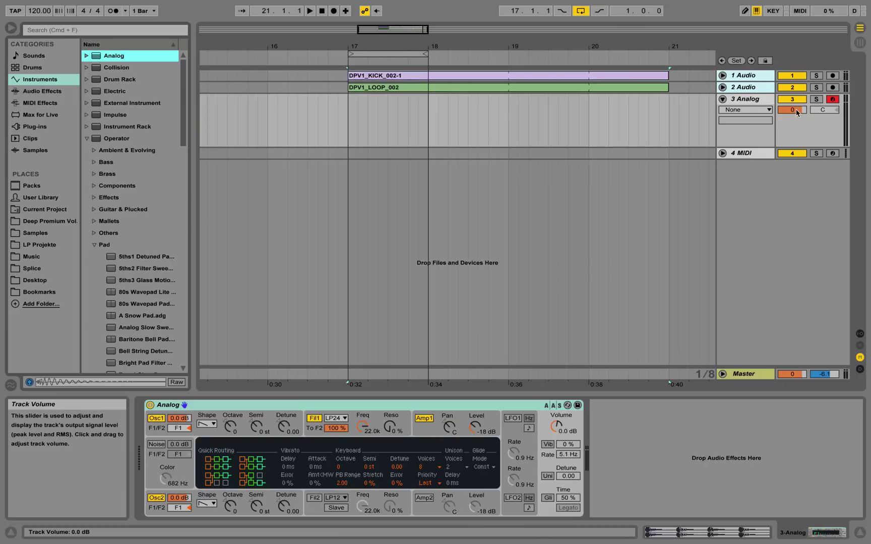
pyautogui.moveTo(796, 108); pyautogui.dragTo(789, 112)
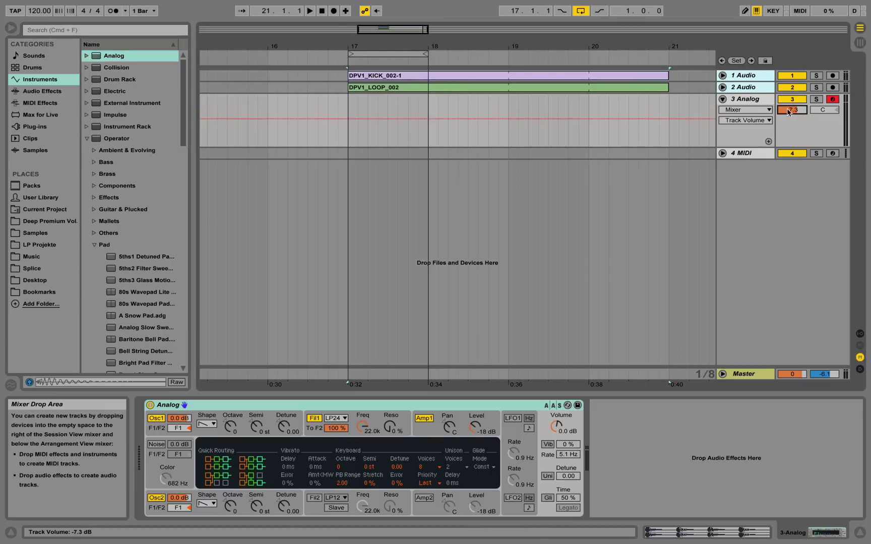
pyautogui.click(750, 99)
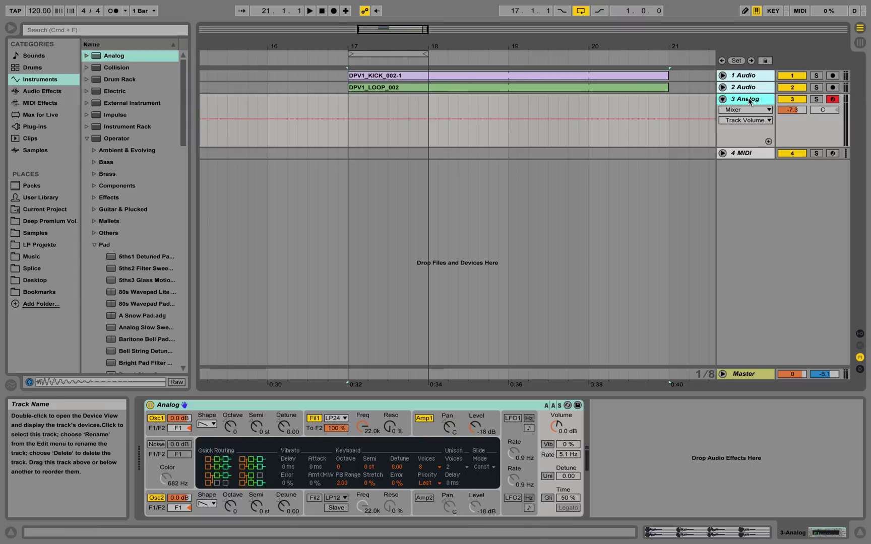
# Rename the Analog track to Bass.
pyautogui.rightClick(749, 100)
pyautogui.click(722, 150)
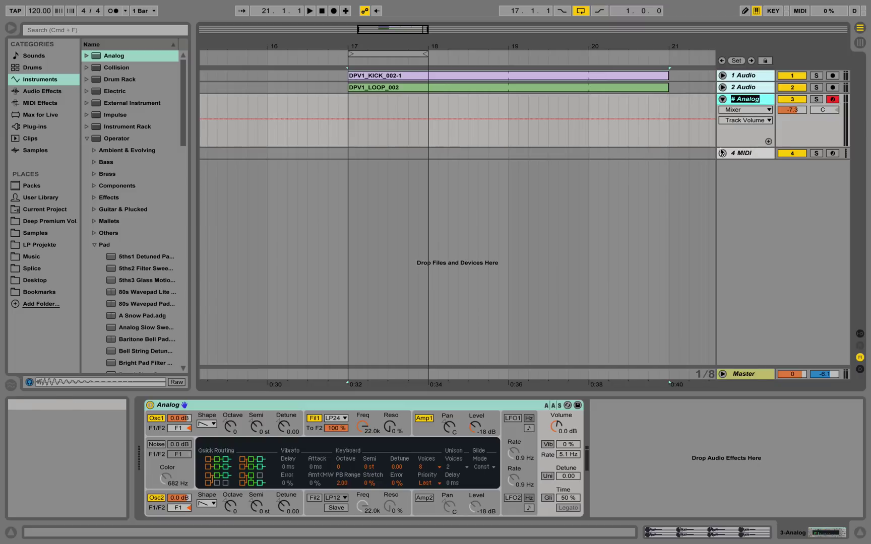
pyautogui.write('#')
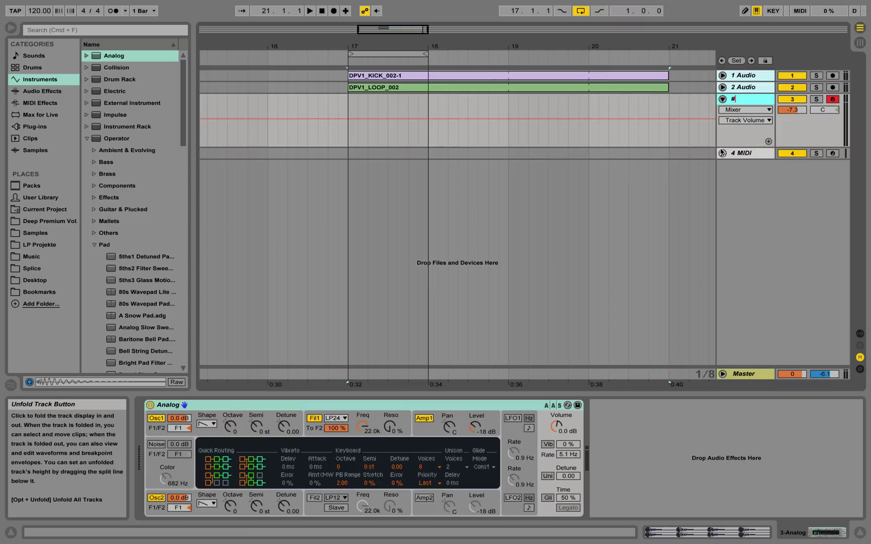
pyautogui.write(' Bass')
pyautogui.press('Return')
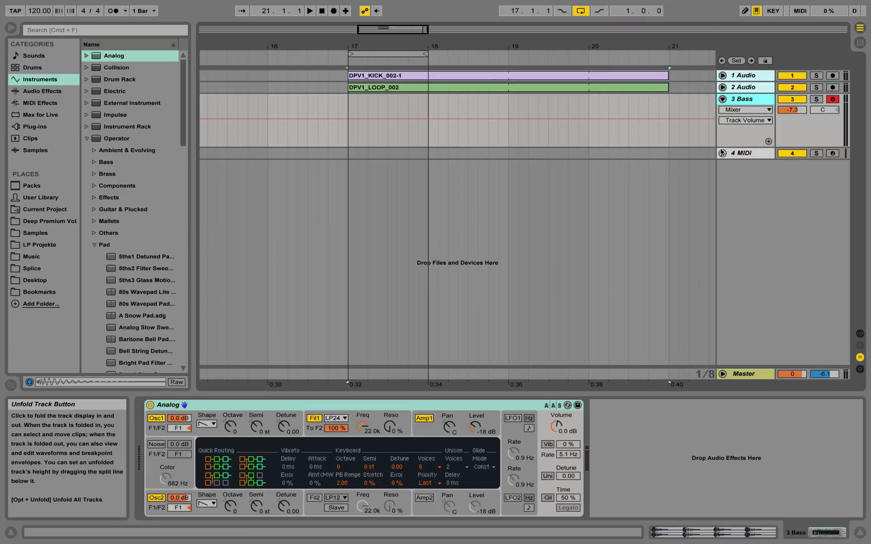
# Rename the first audio track to Kick.
pyautogui.click(759, 76)
pyautogui.rightClick(757, 77)
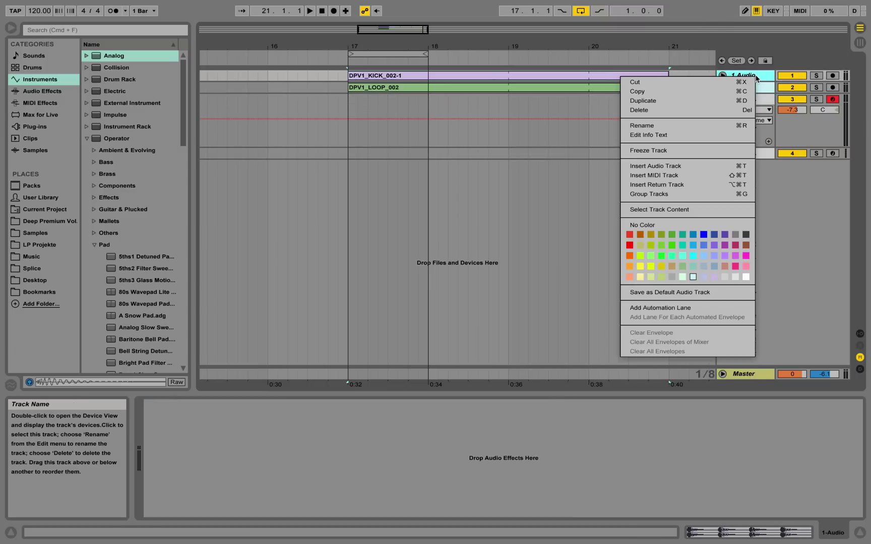
pyautogui.click(698, 126)
pyautogui.press('Right')
pyautogui.press('BackSpace')
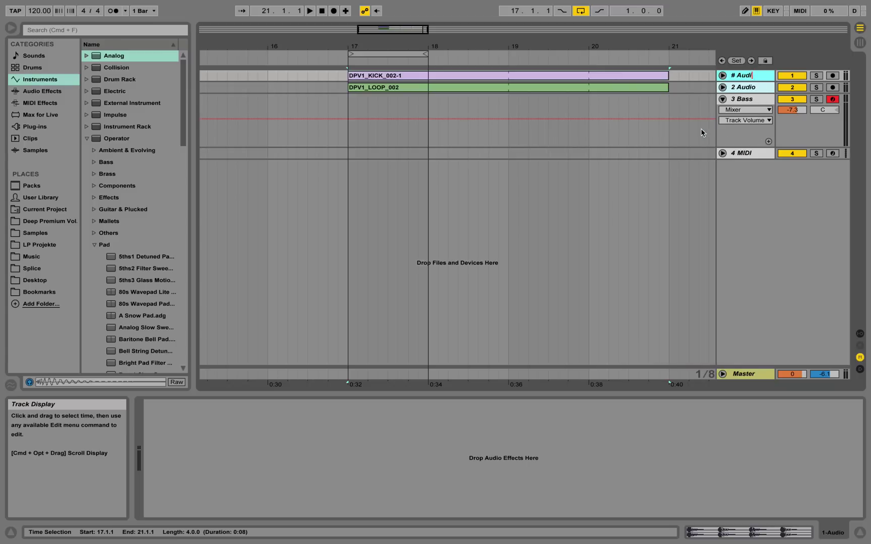
pyautogui.write('Kick')
pyautogui.press('Return')
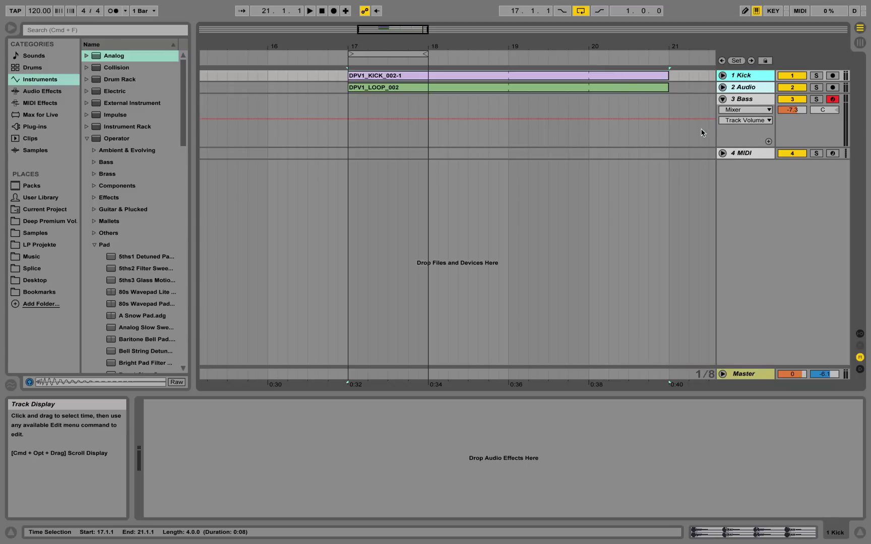
# Rename the second audio track to Loop, then select the Bass track.
pyautogui.rightClick(747, 87)
pyautogui.click(709, 137)
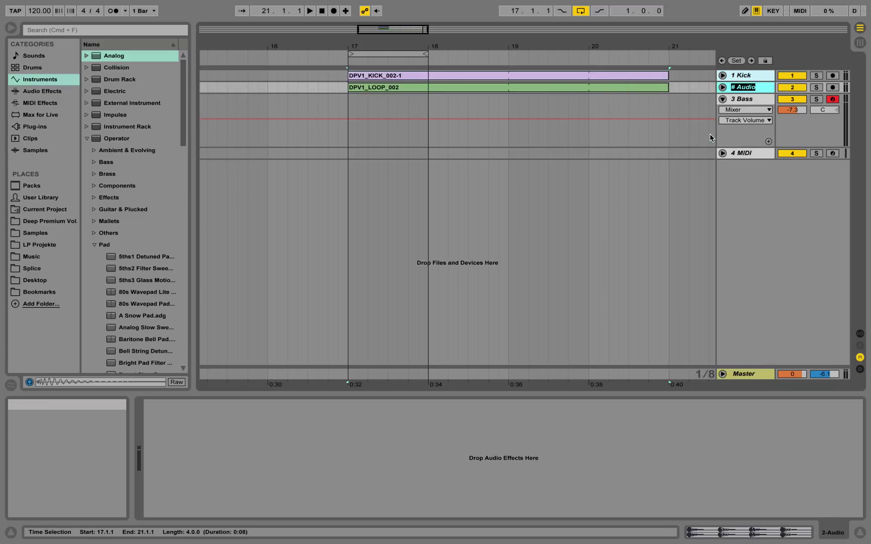
pyautogui.press('Right')
pyautogui.press('BackSpace')
pyautogui.press('BackSpace')
pyautogui.press('BackSpace')
pyautogui.press('BackSpace')
pyautogui.press('BackSpace')
pyautogui.write('L')
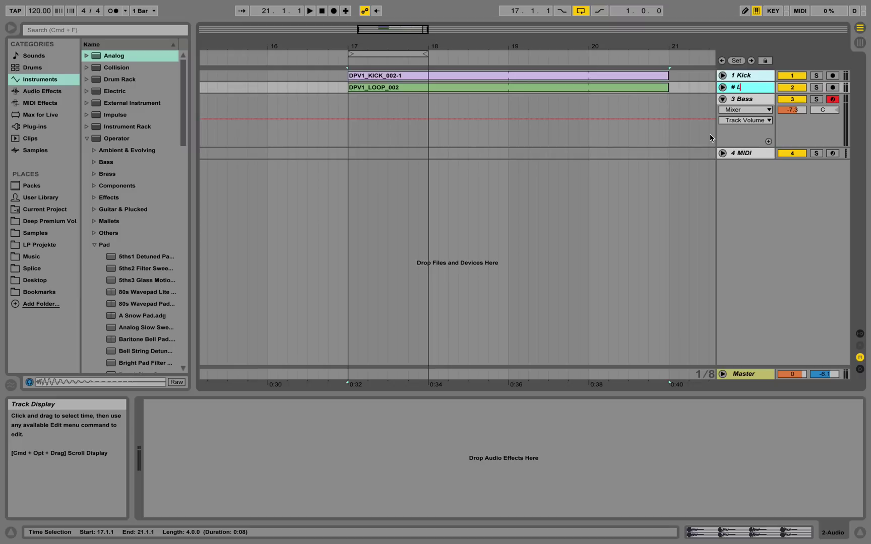
pyautogui.write('oop')
pyautogui.press('Return')
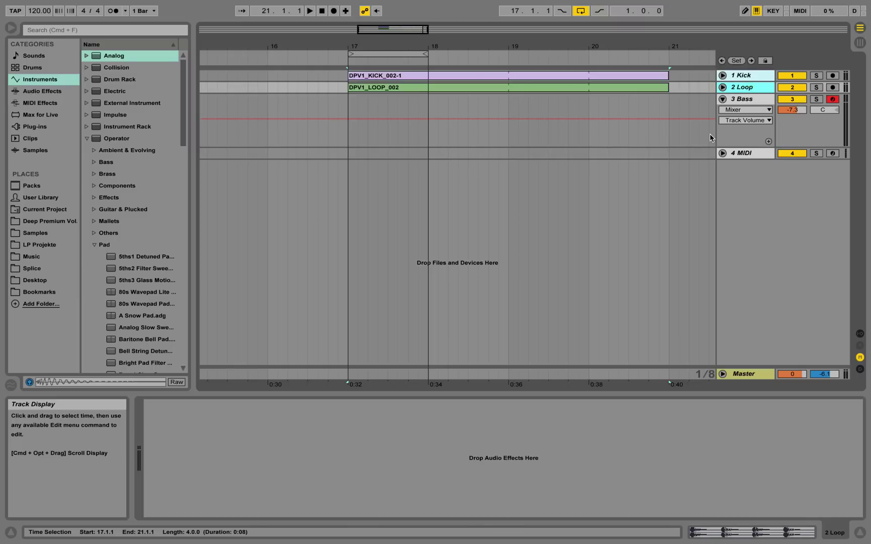
pyautogui.click(542, 129)
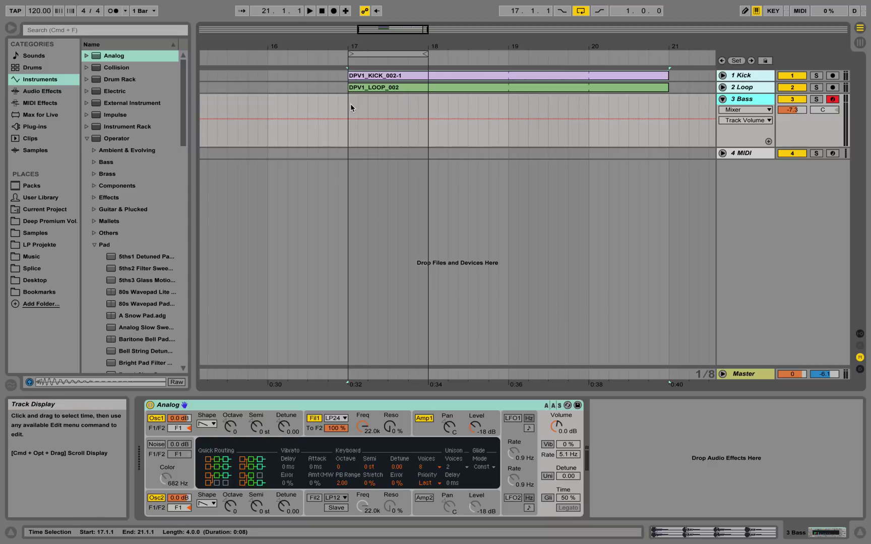
# Insert an empty one-bar MIDI clip over bar 17 in the Bass lane.
pyautogui.moveTo(346, 104); pyautogui.dragTo(427, 102)
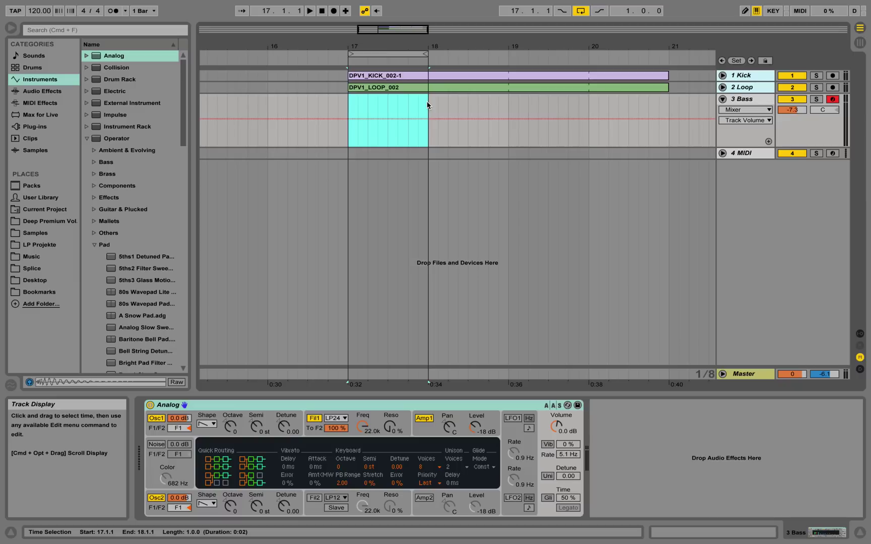
pyautogui.rightClick(405, 96)
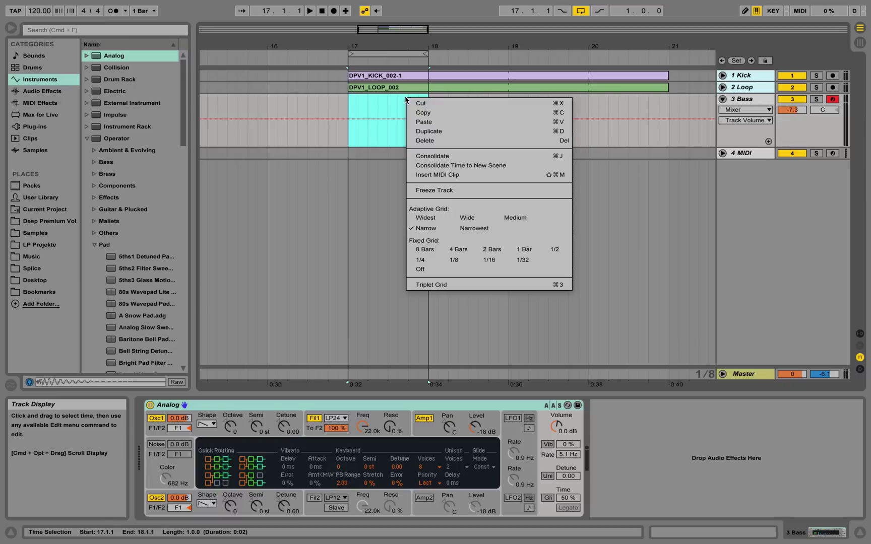
pyautogui.click(390, 97)
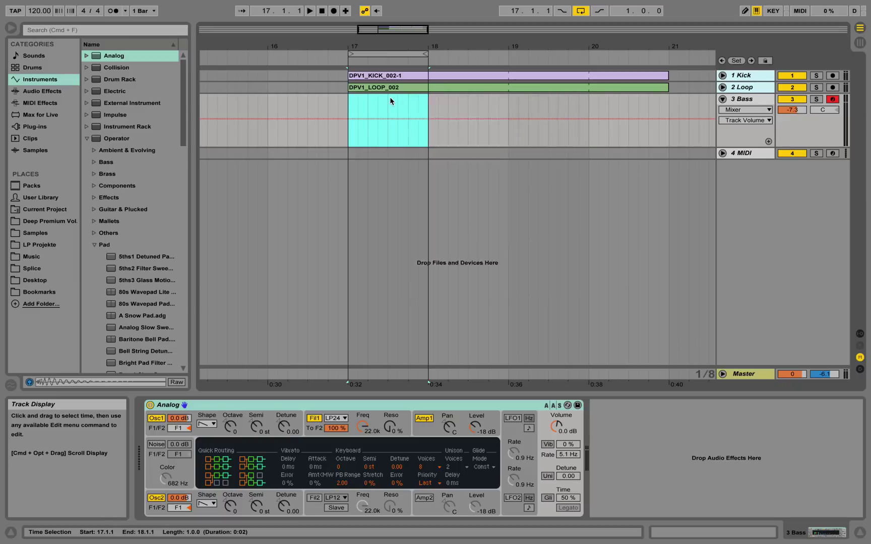
pyautogui.rightClick(390, 98)
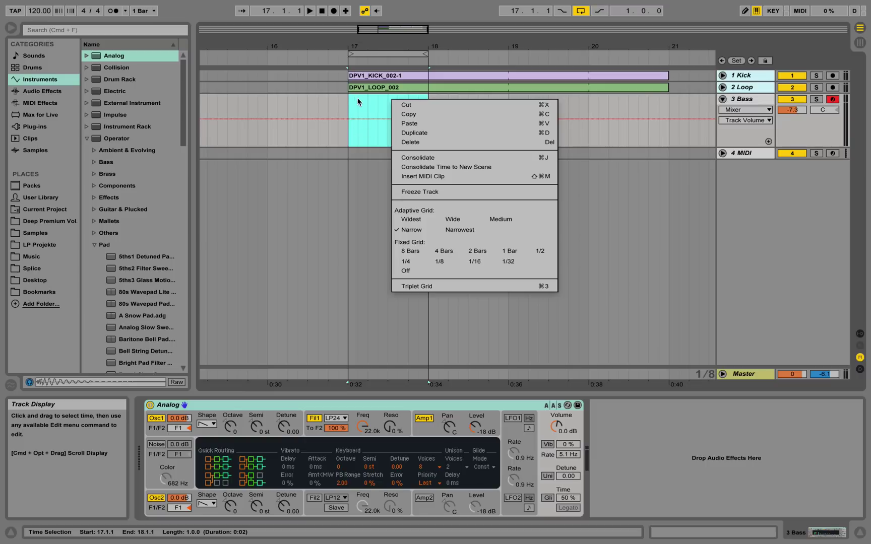
pyautogui.click(462, 177)
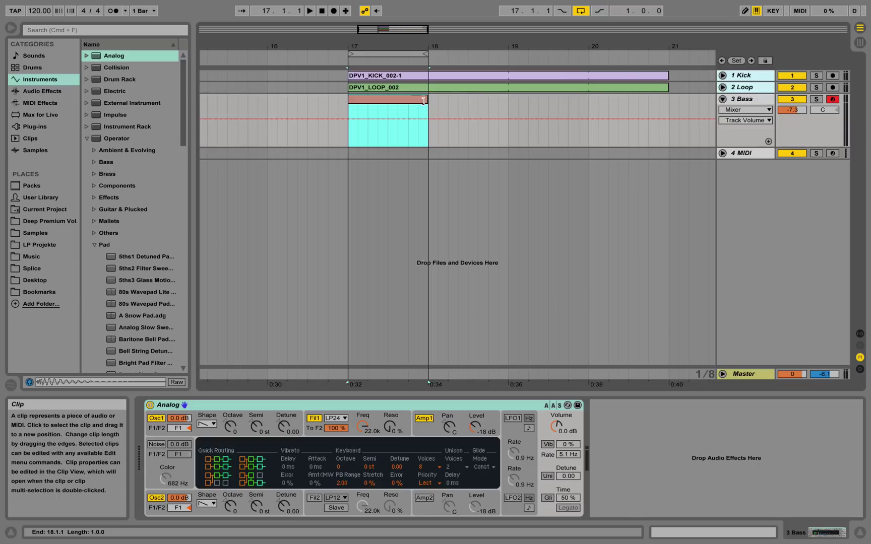
# Open the Bass clip in a taller note editor with the velocity lane hidden.
pyautogui.doubleClick(393, 102)
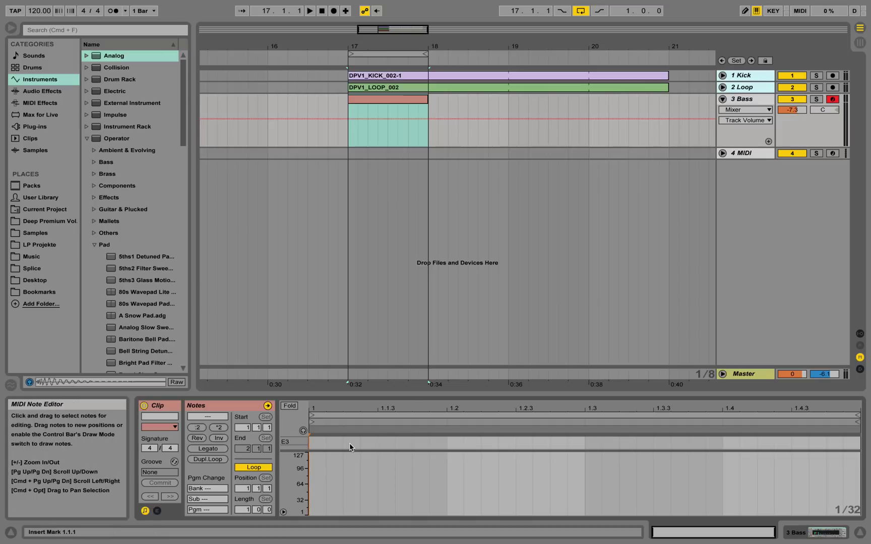
pyautogui.doubleClick(321, 451)
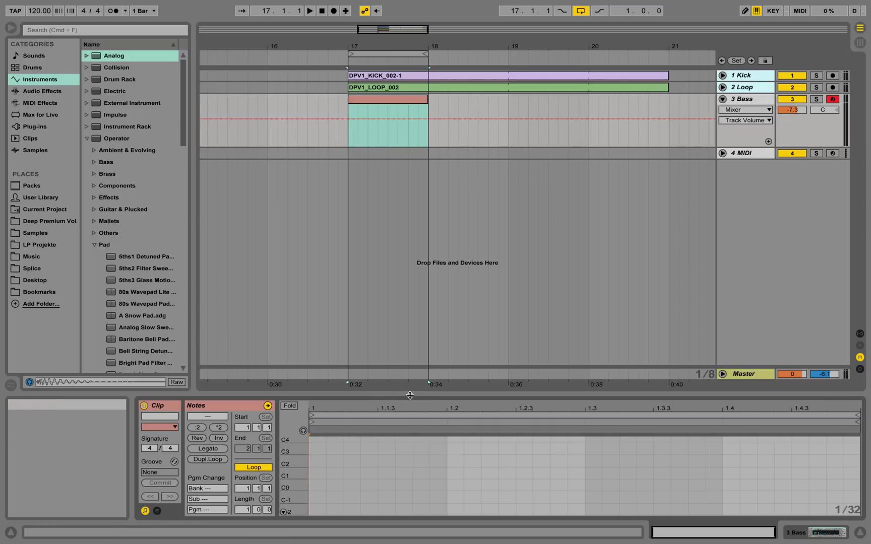
pyautogui.moveTo(409, 399); pyautogui.dragTo(440, 104)
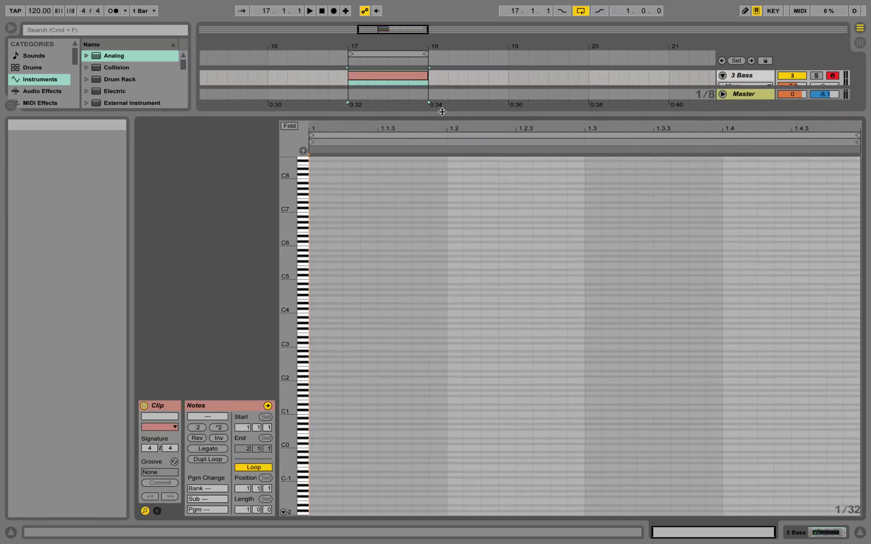
# Zoom the piano roll to wider note rows around C2.
pyautogui.moveTo(285, 369); pyautogui.dragTo(305, 302)
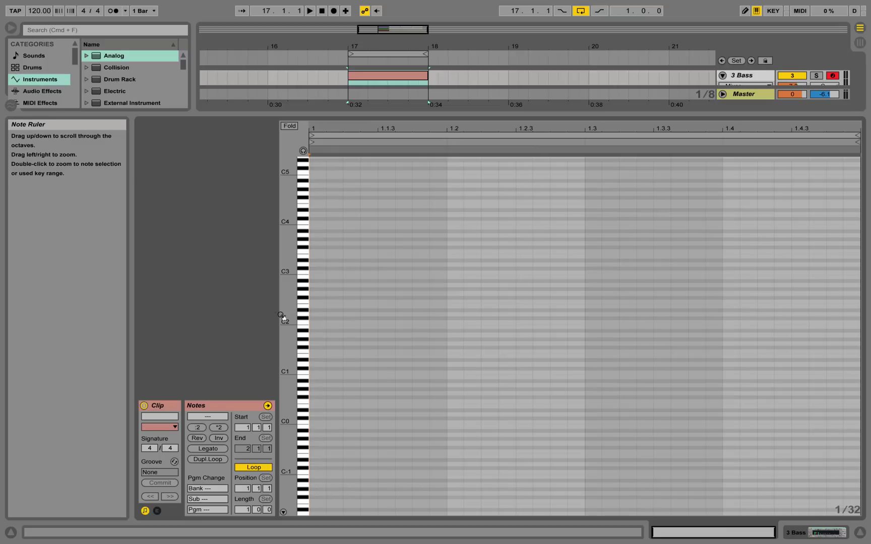
pyautogui.click(385, 166)
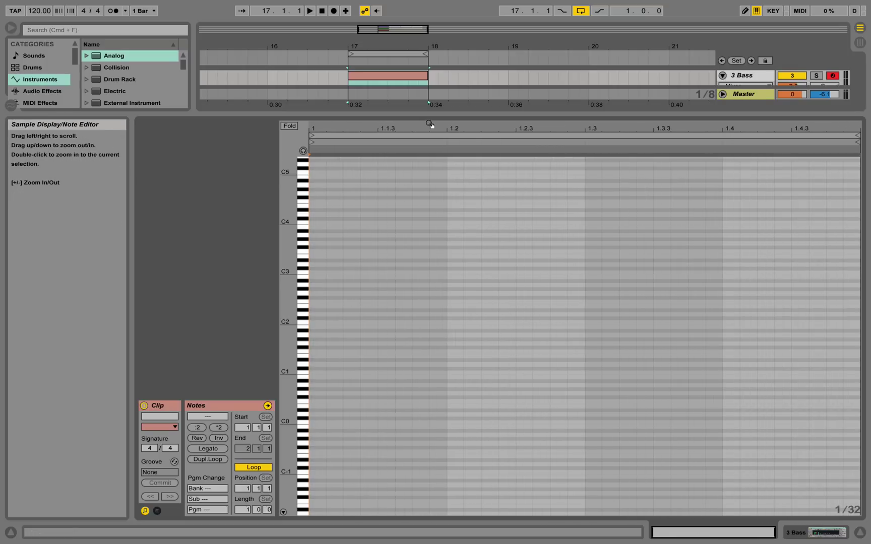
pyautogui.click(426, 126)
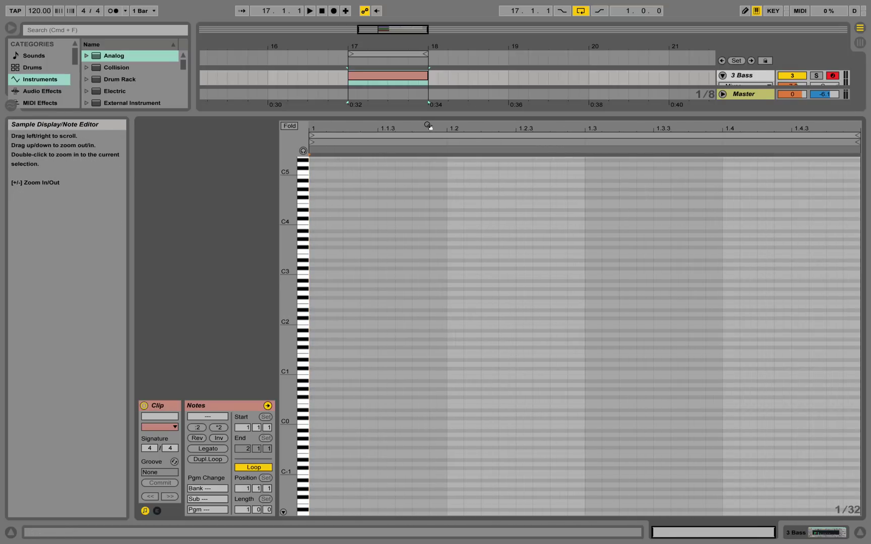
pyautogui.click(318, 292)
pyautogui.moveTo(286, 347); pyautogui.dragTo(291, 361)
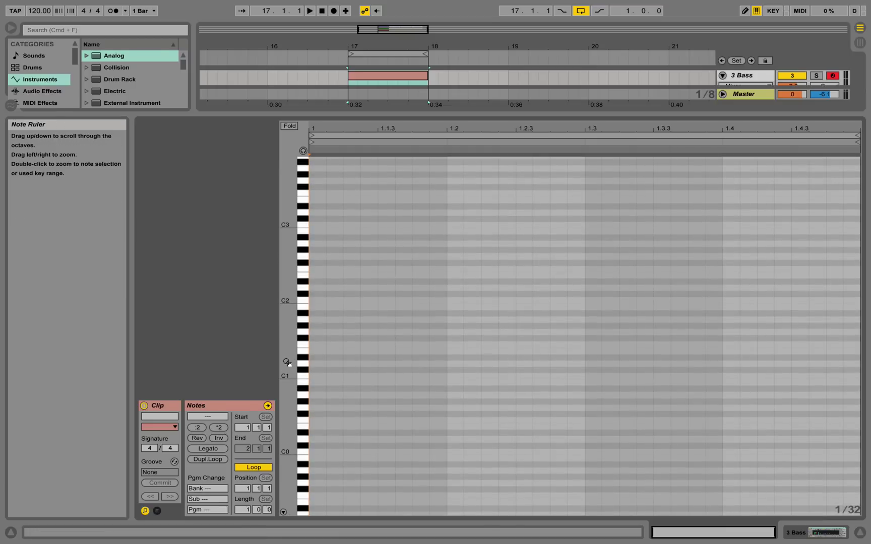
# Draw a C2 note at the clip start and stretch it to the clip end.
pyautogui.doubleClick(315, 301)
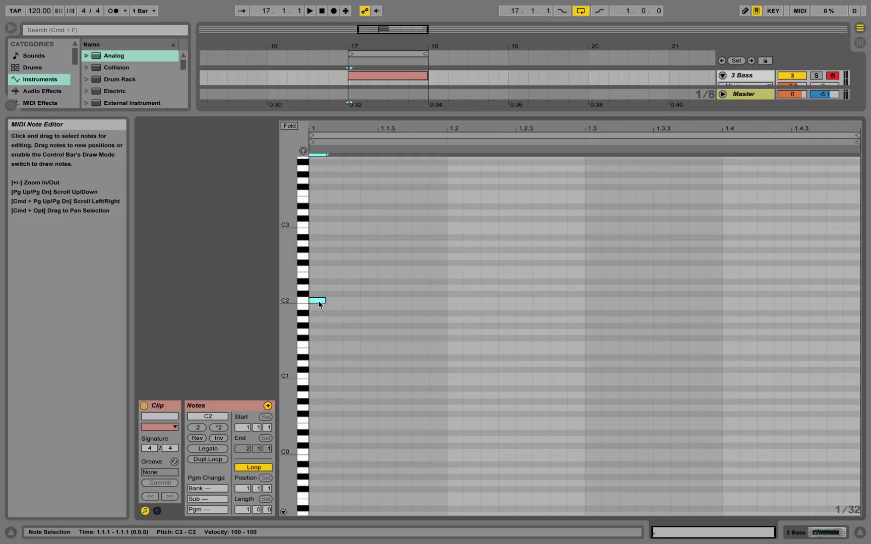
pyautogui.doubleClick(318, 300)
pyautogui.doubleClick(319, 302)
pyautogui.moveTo(325, 301); pyautogui.dragTo(447, 301)
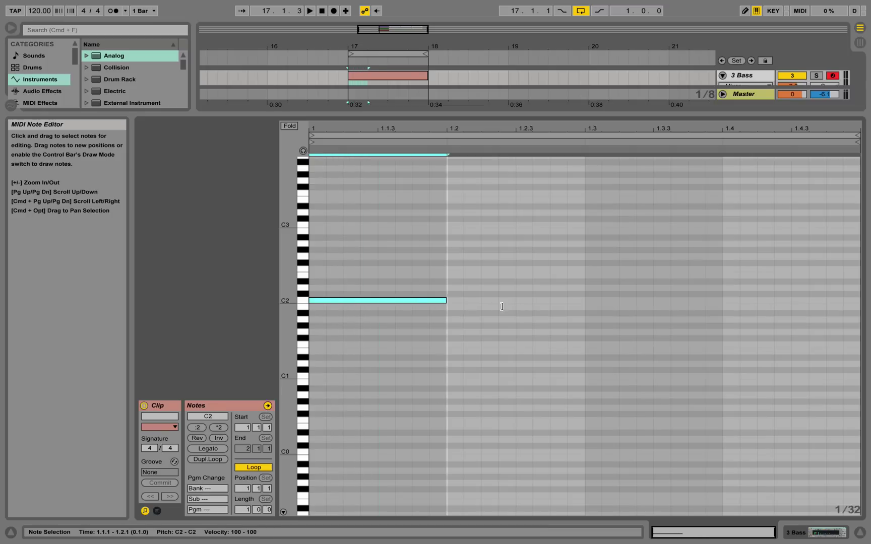
pyautogui.moveTo(501, 306); pyautogui.dragTo(860, 303)
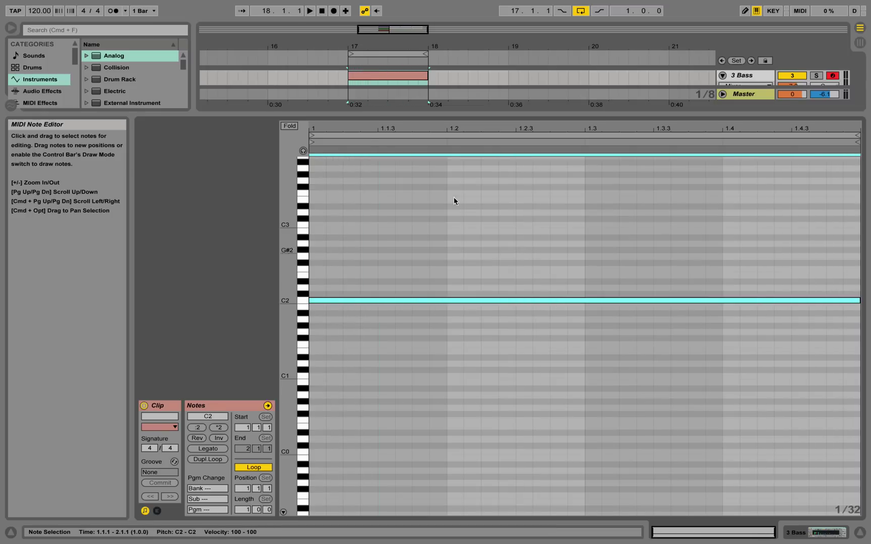
# Enable note preview, move the note down an octave to C1, and return to the Analog device view.
pyautogui.click(303, 152)
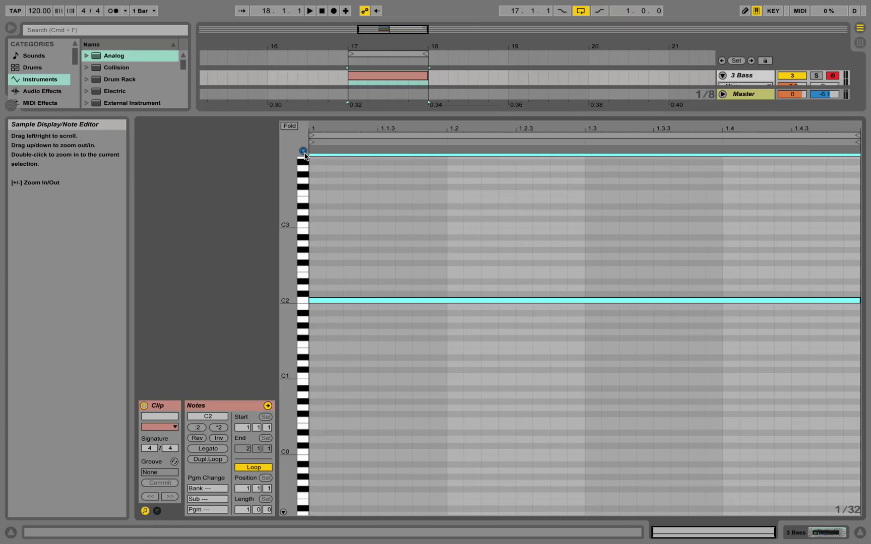
pyautogui.moveTo(372, 205); pyautogui.dragTo(379, 339)
pyautogui.moveTo(406, 210); pyautogui.dragTo(622, 285)
pyautogui.click(562, 235)
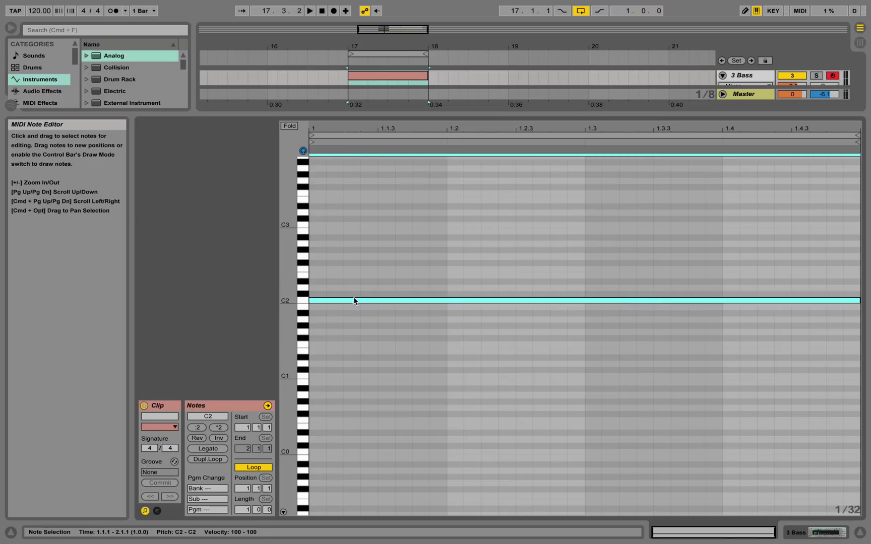
pyautogui.moveTo(343, 303); pyautogui.dragTo(352, 382)
pyautogui.moveTo(425, 250); pyautogui.dragTo(448, 309)
pyautogui.moveTo(517, 440); pyautogui.dragTo(519, 439)
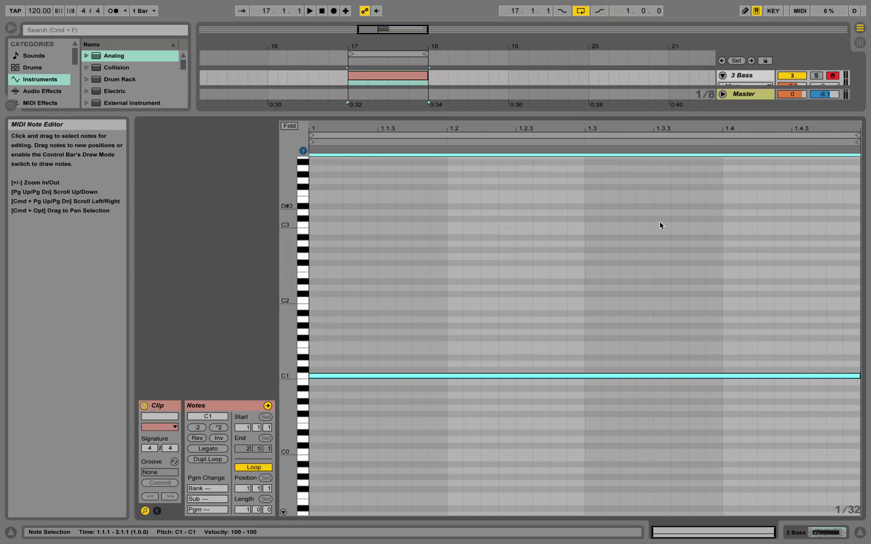
pyautogui.click(802, 533)
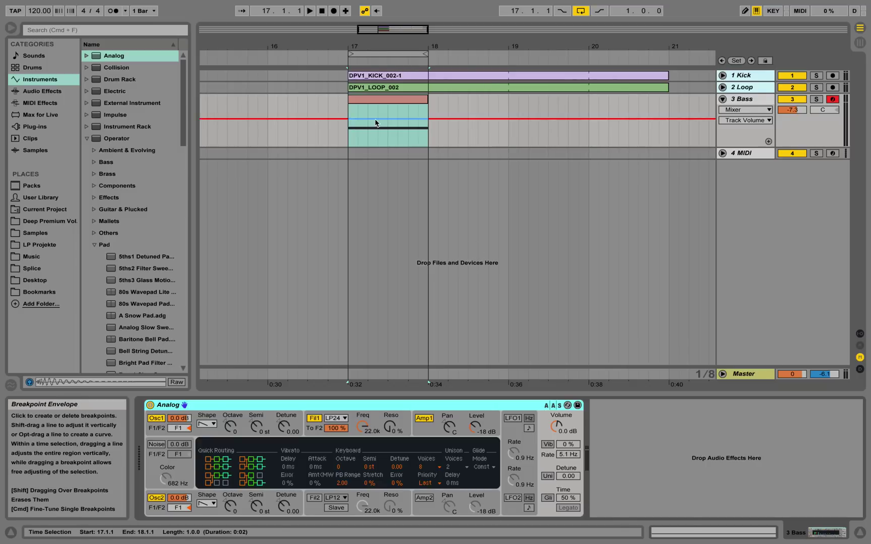
# Lengthen the Bass clip and loop brace to bar 21 and lower the Bass track volume.
pyautogui.doubleClick(421, 99)
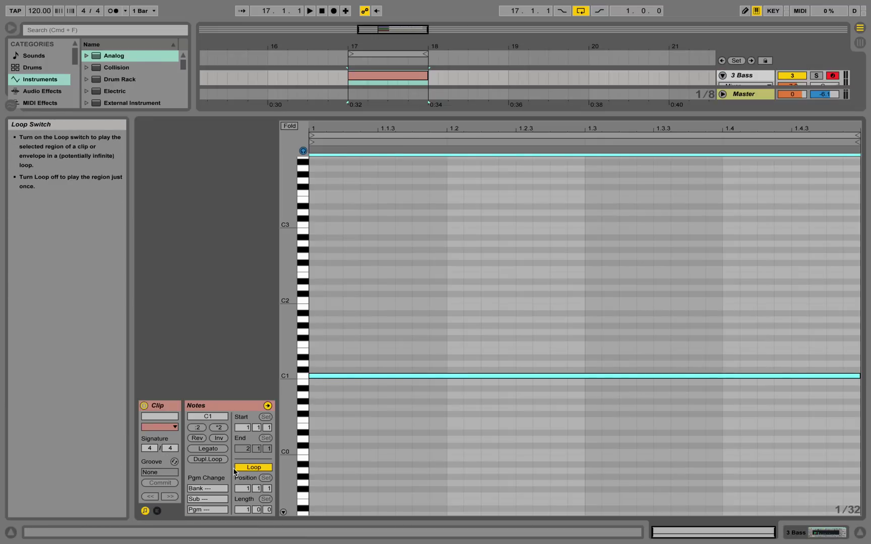
pyautogui.click(827, 532)
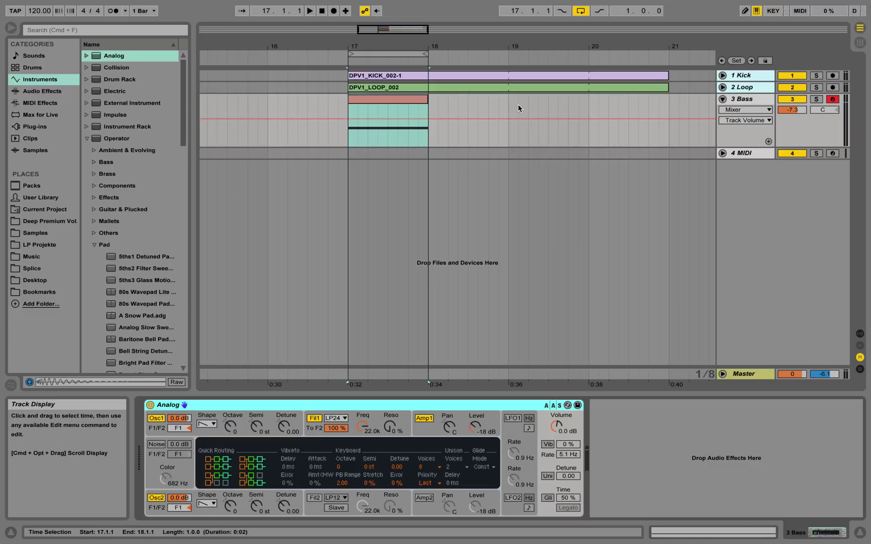
pyautogui.moveTo(424, 100); pyautogui.dragTo(672, 91)
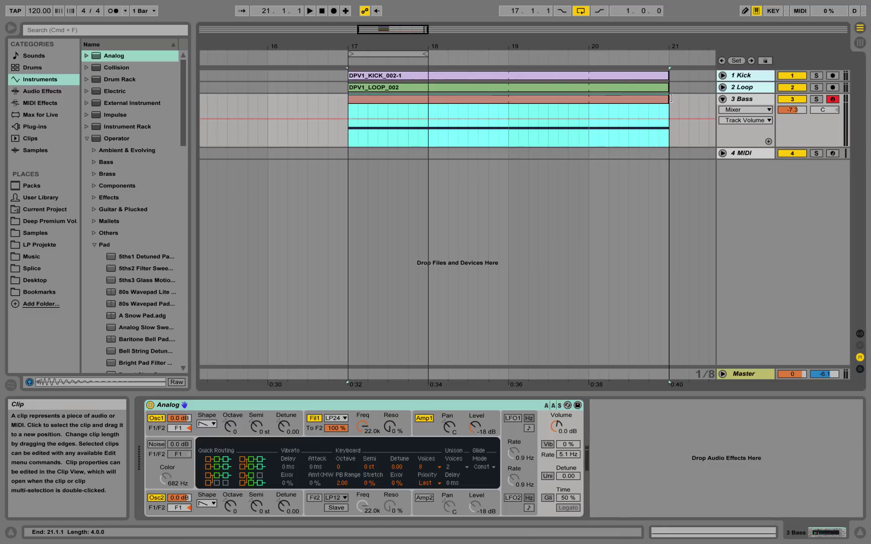
pyautogui.moveTo(426, 54); pyautogui.dragTo(670, 55)
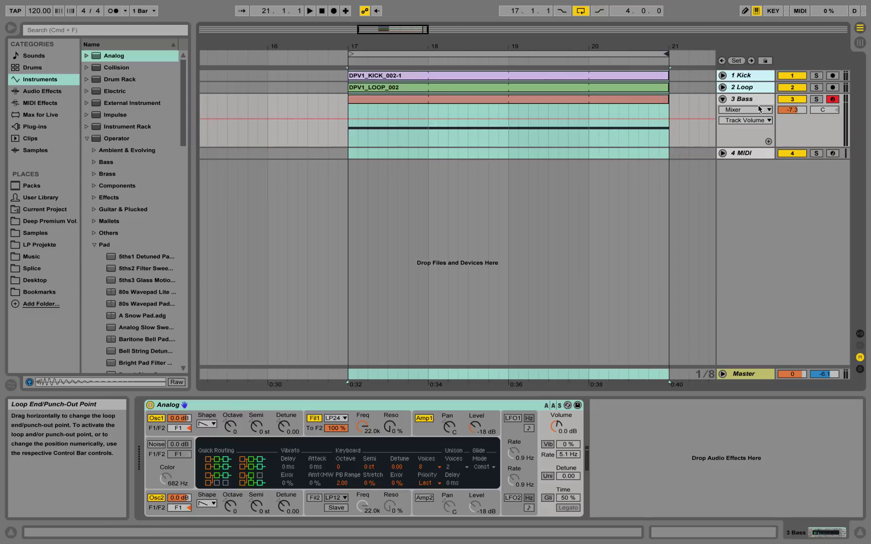
pyautogui.moveTo(788, 112); pyautogui.dragTo(788, 166)
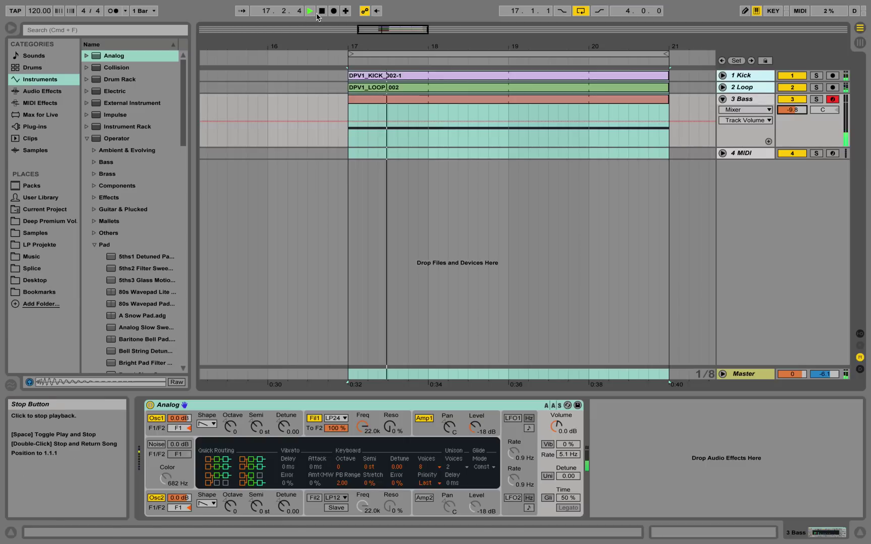
pyautogui.moveTo(792, 109); pyautogui.dragTo(792, 116)
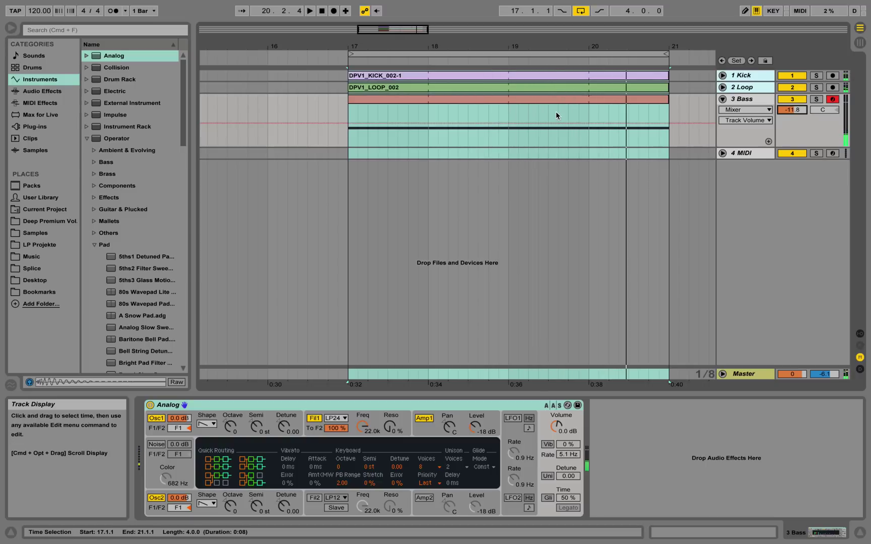
# Stop playback and consolidate bars 17–21 of the Bass track into one clip.
pyautogui.press('space')
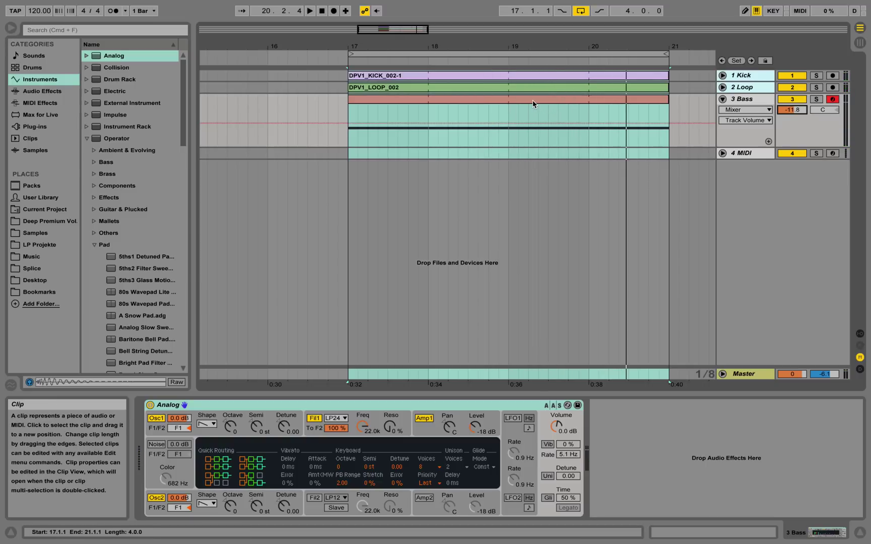
pyautogui.click(529, 98)
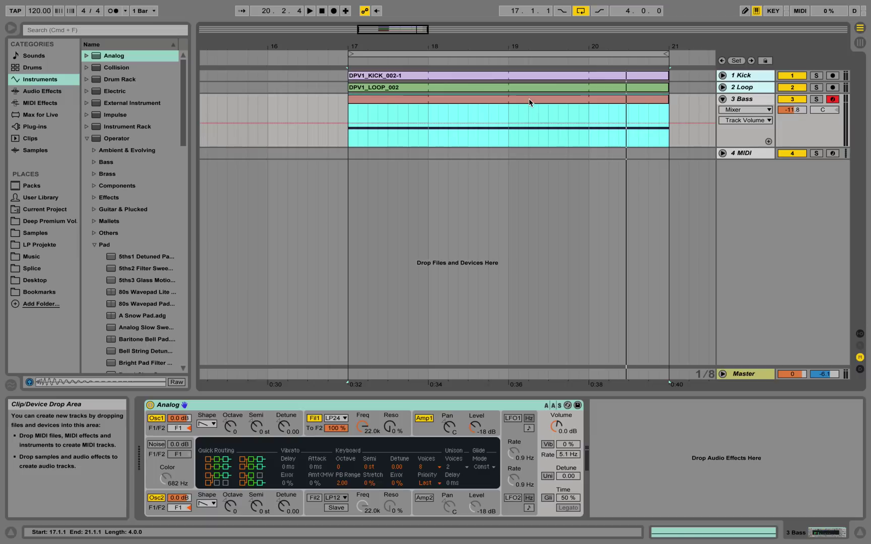
pyautogui.click(384, 111)
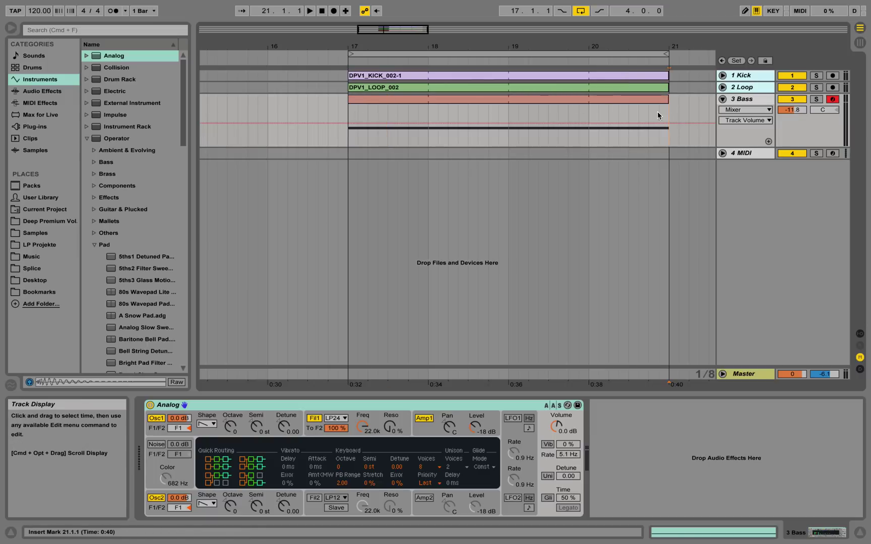
pyautogui.moveTo(658, 111); pyautogui.dragTo(350, 110)
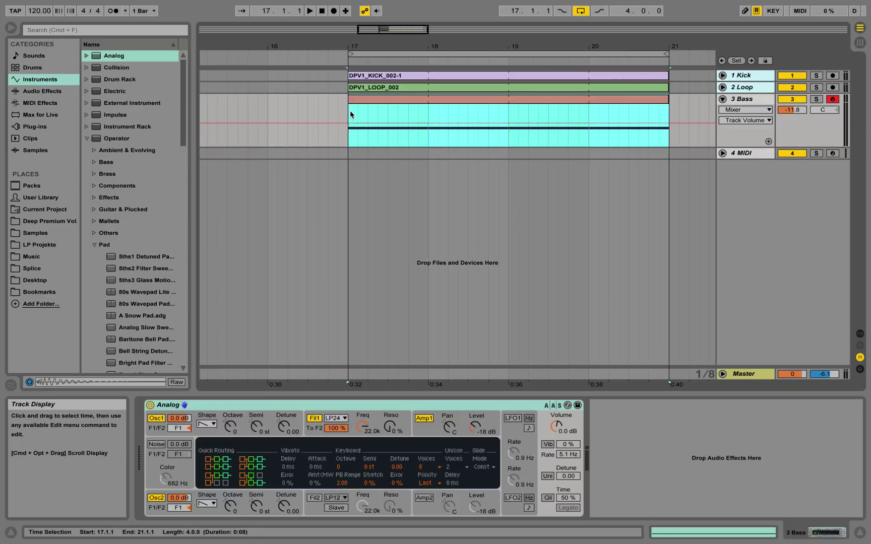
pyautogui.rightClick(397, 104)
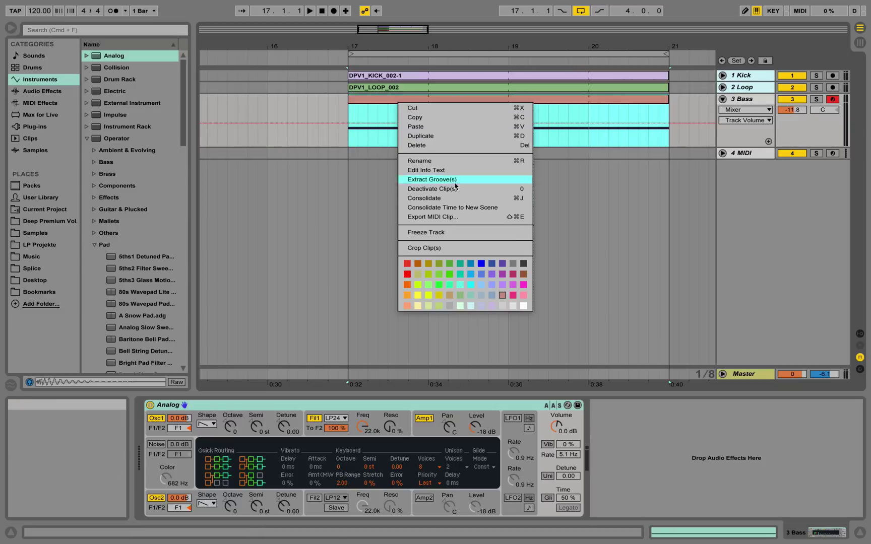
pyautogui.click(464, 199)
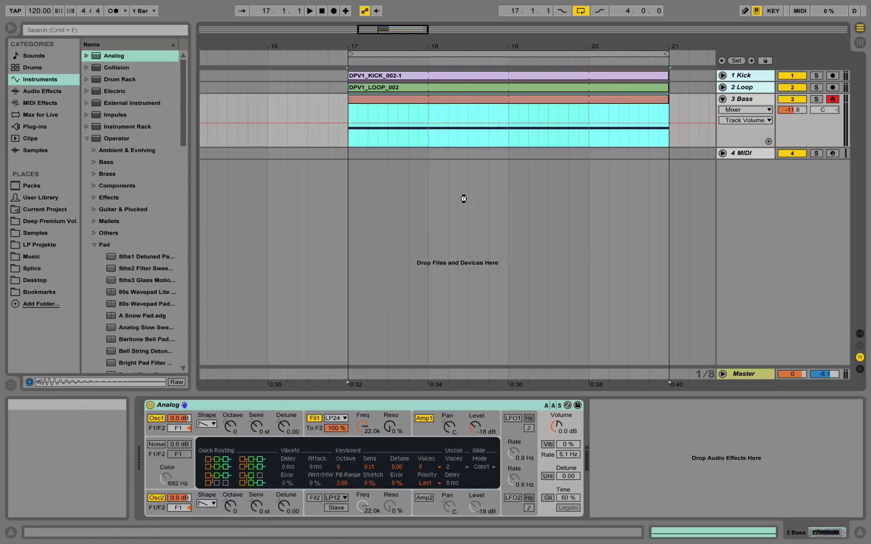
# Turn on looping for the Bass clip and move its second and third notes to G#0 and A#0.
pyautogui.doubleClick(465, 100)
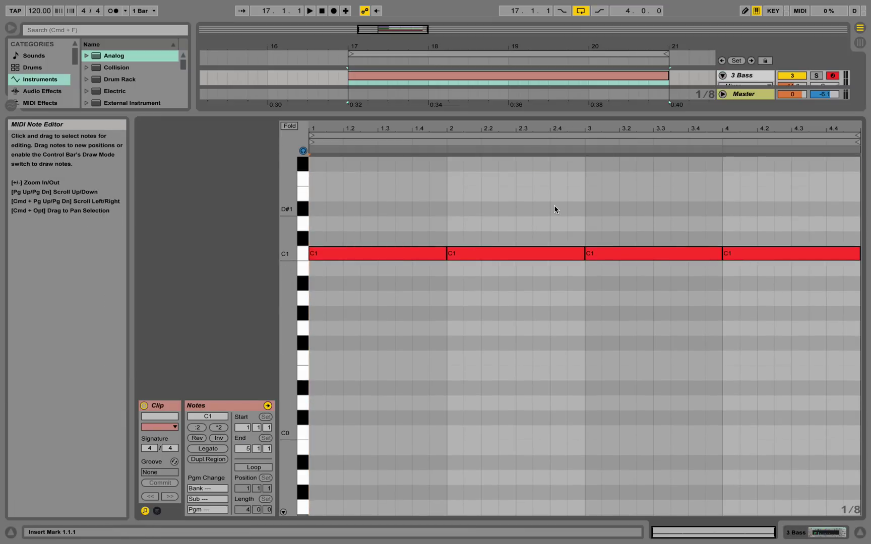
pyautogui.click(255, 469)
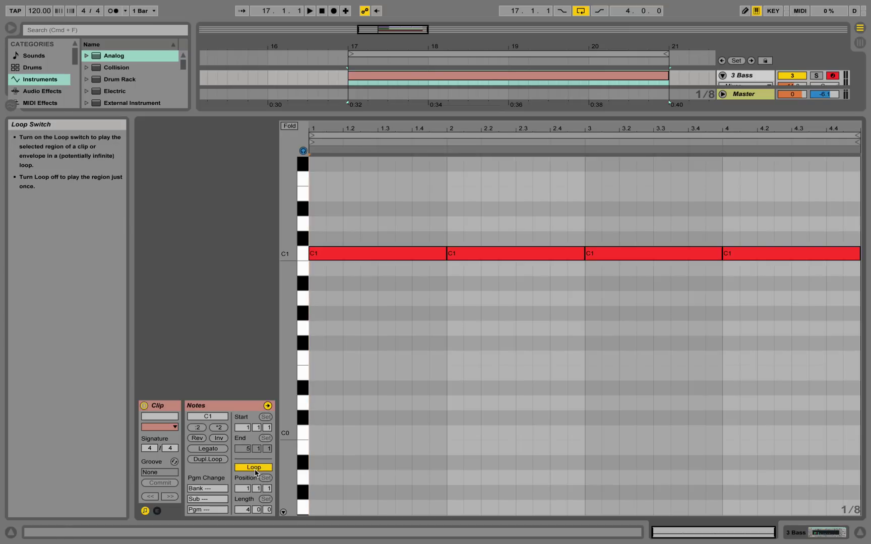
pyautogui.click(501, 190)
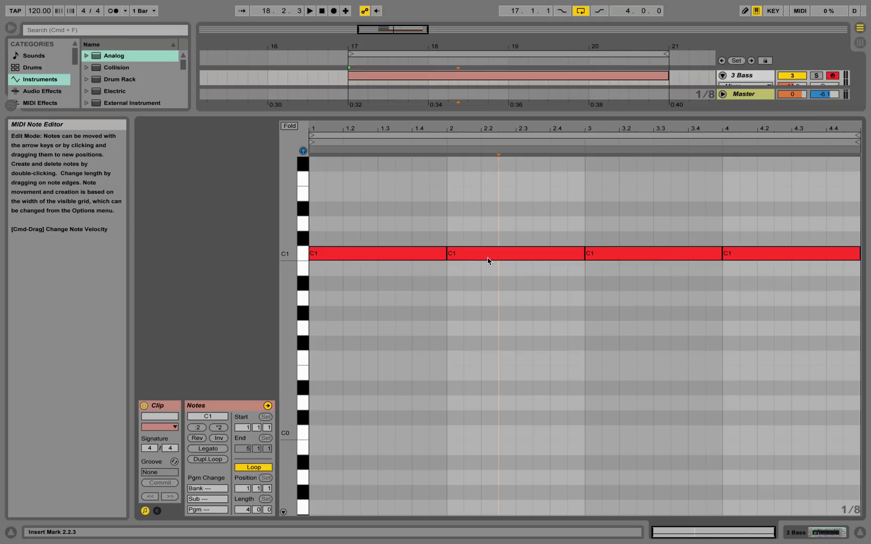
pyautogui.moveTo(488, 261); pyautogui.dragTo(489, 310)
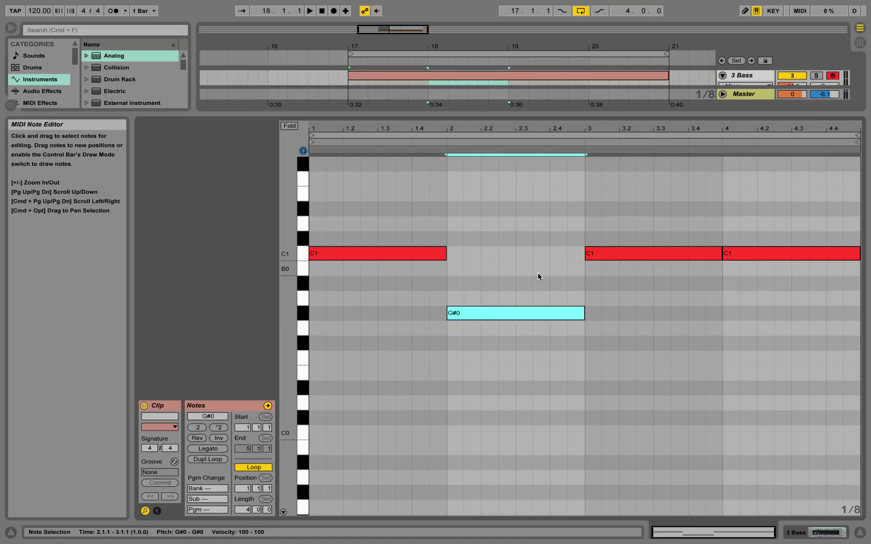
pyautogui.moveTo(614, 260); pyautogui.dragTo(617, 286)
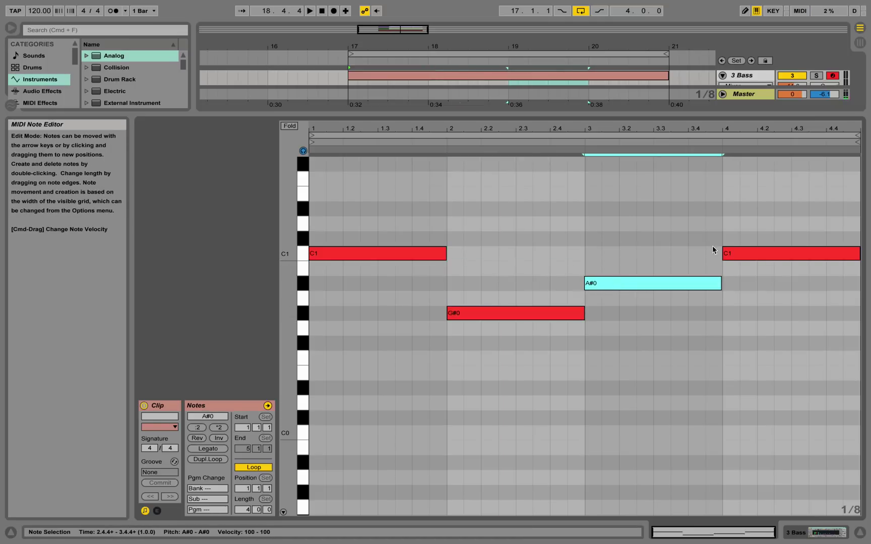
pyautogui.moveTo(676, 277); pyautogui.dragTo(674, 287)
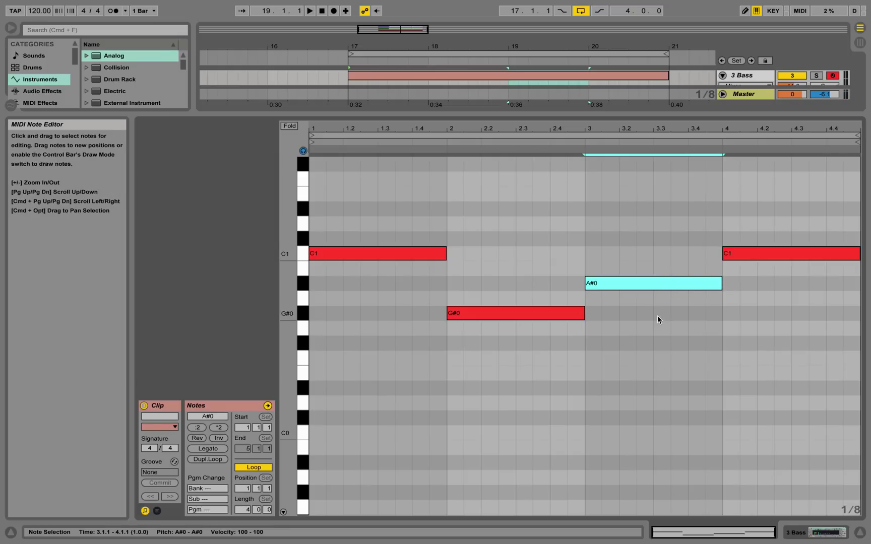
# Set Analog Fil1 Freq to 640 and envelope amount to 0.91, then Bass volume to -5.2 dB.
pyautogui.click(806, 538)
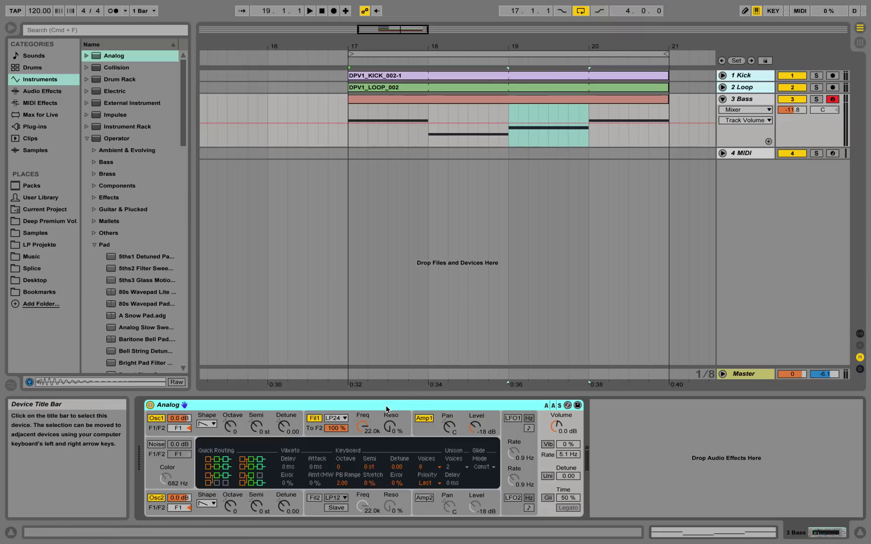
pyautogui.click(361, 428)
pyautogui.moveTo(362, 428); pyautogui.dragTo(361, 448)
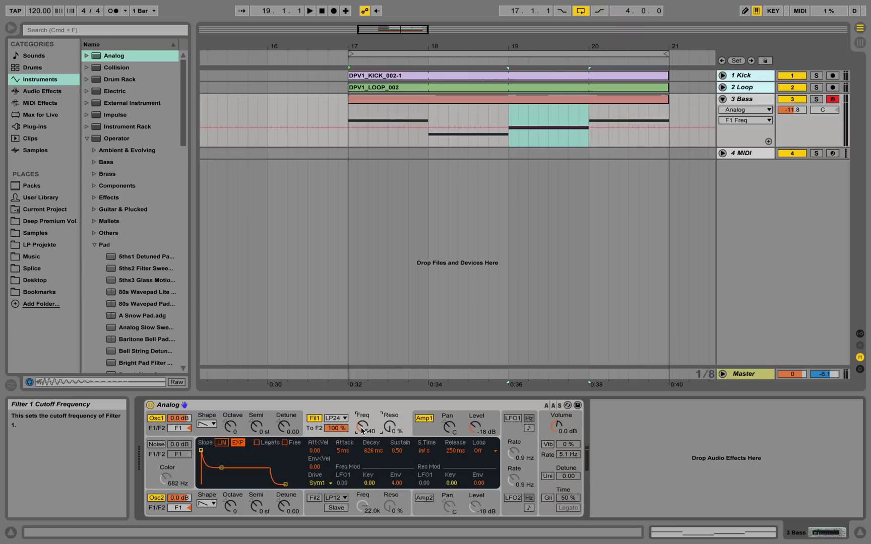
pyautogui.moveTo(397, 483); pyautogui.dragTo(396, 494)
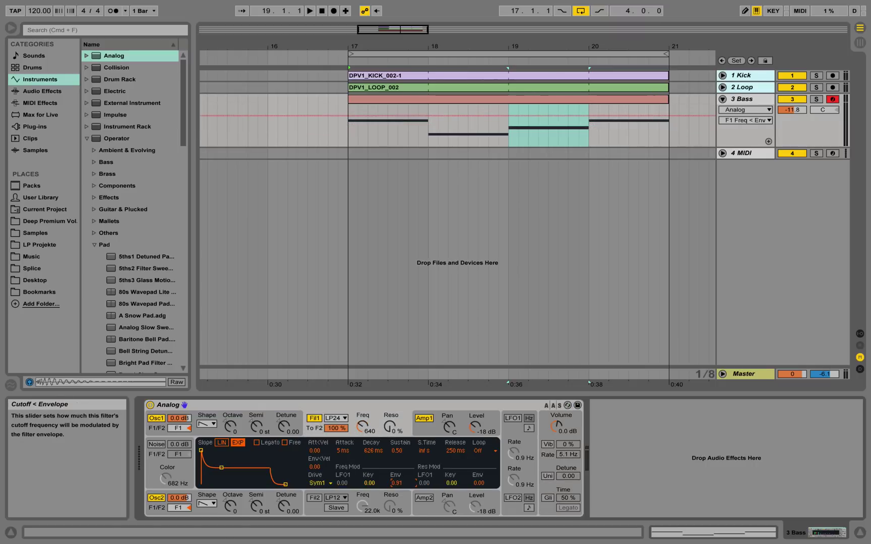
pyautogui.click(408, 101)
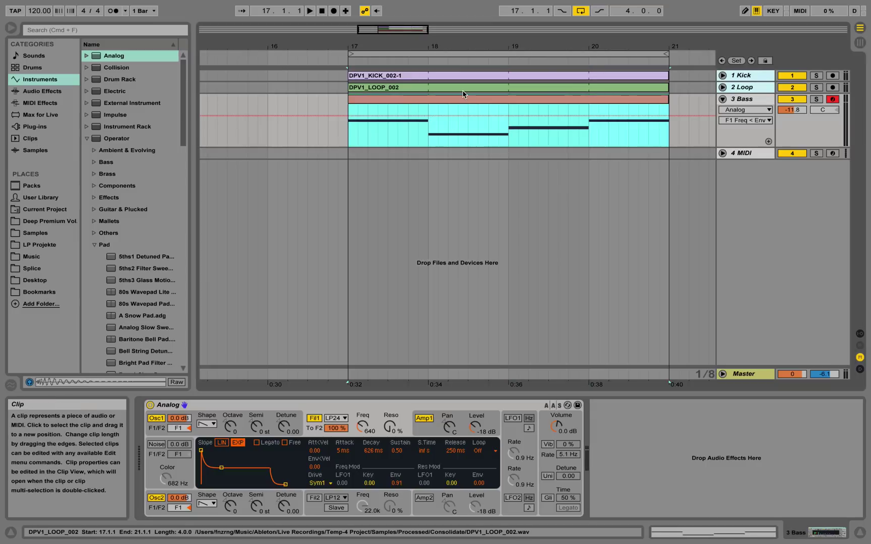
pyautogui.press('space')
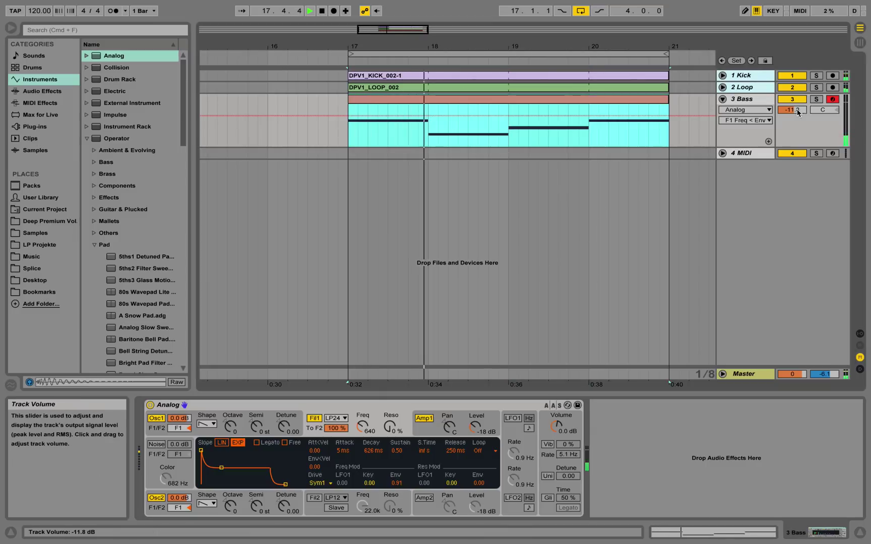
pyautogui.moveTo(792, 110)
pyautogui.mouseDown()
pyautogui.moveTo(792, 98)
pyautogui.moveTo(802, 115)
pyautogui.mouseUp()
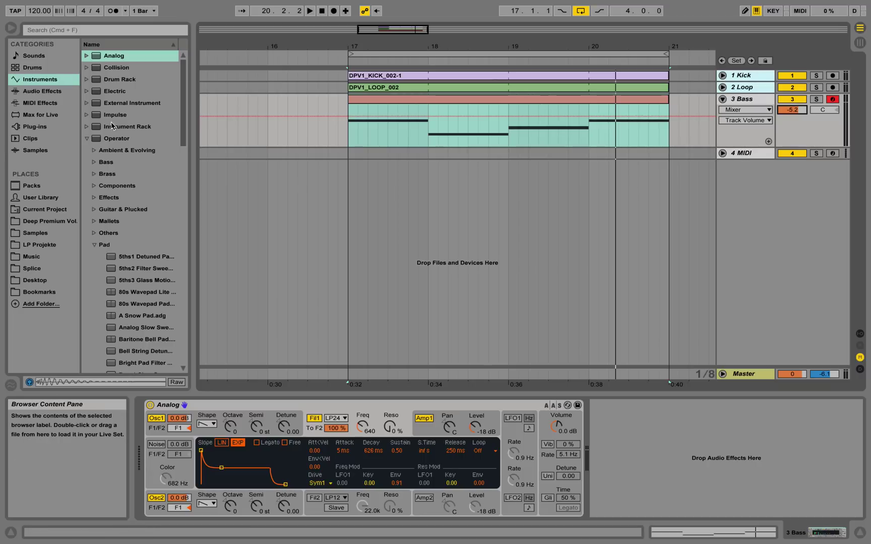
# Load Operator from the Instruments list onto the 4 MIDI track and show its global settings.
pyautogui.click(93, 140)
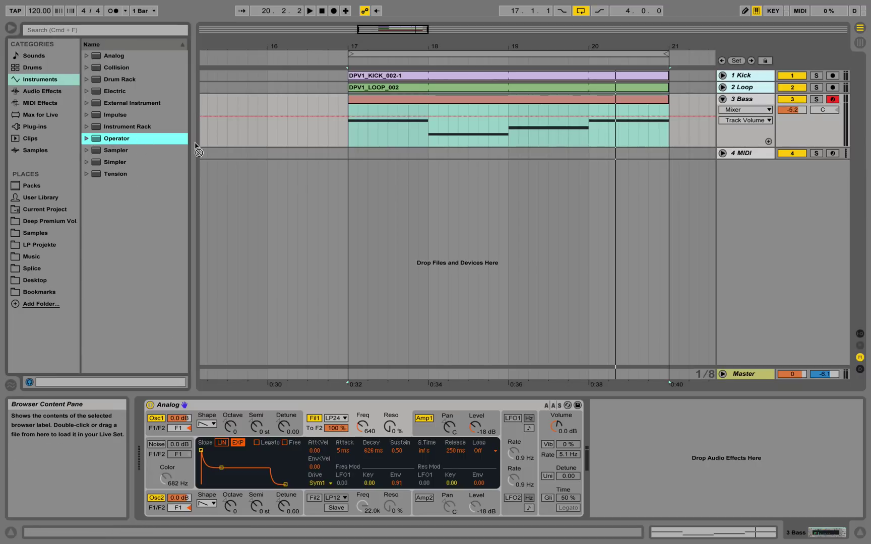
pyautogui.moveTo(195, 146); pyautogui.dragTo(287, 438)
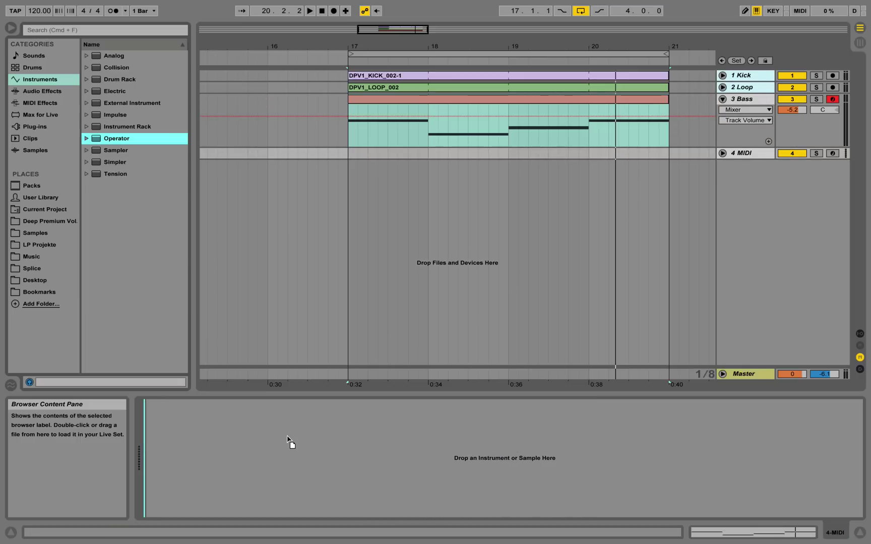
pyautogui.moveTo(253, 370); pyautogui.dragTo(272, 443)
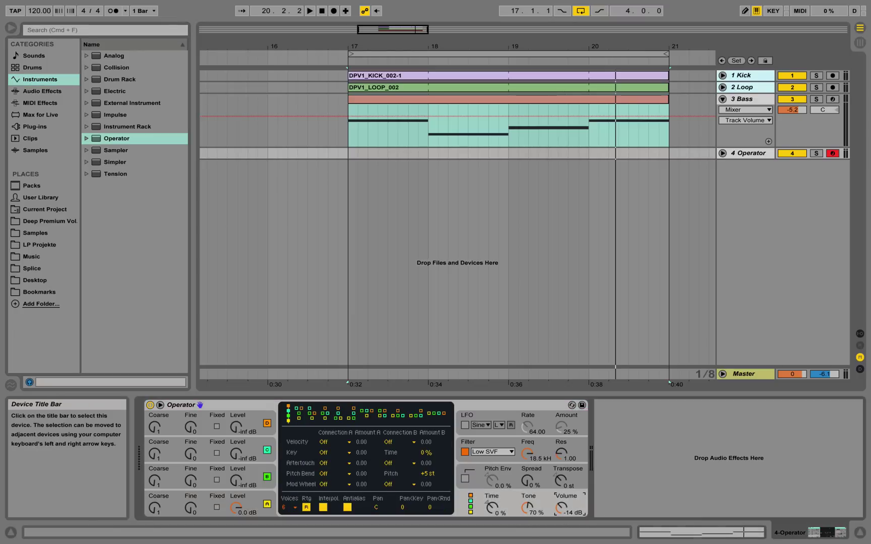
pyautogui.click(568, 511)
# Rename the selected bass clip to 'Bass'.
pyautogui.click(497, 99)
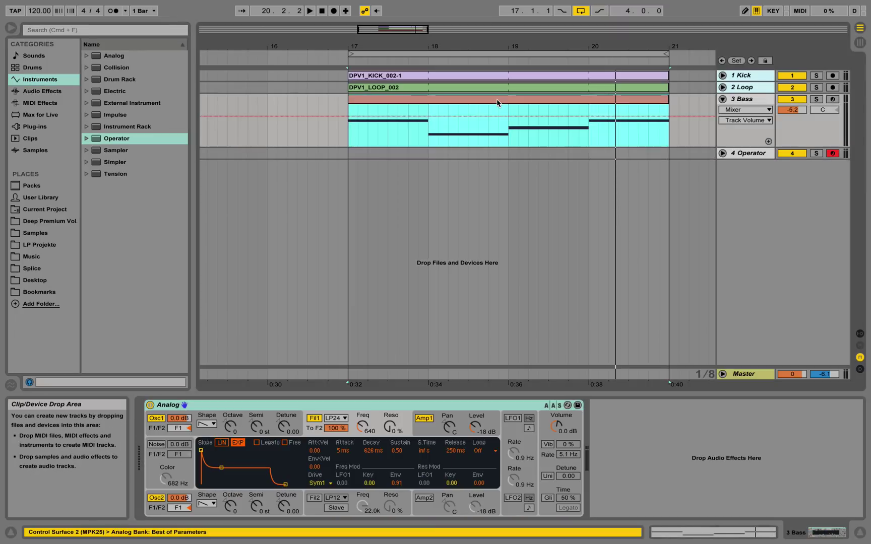
pyautogui.rightClick(472, 99)
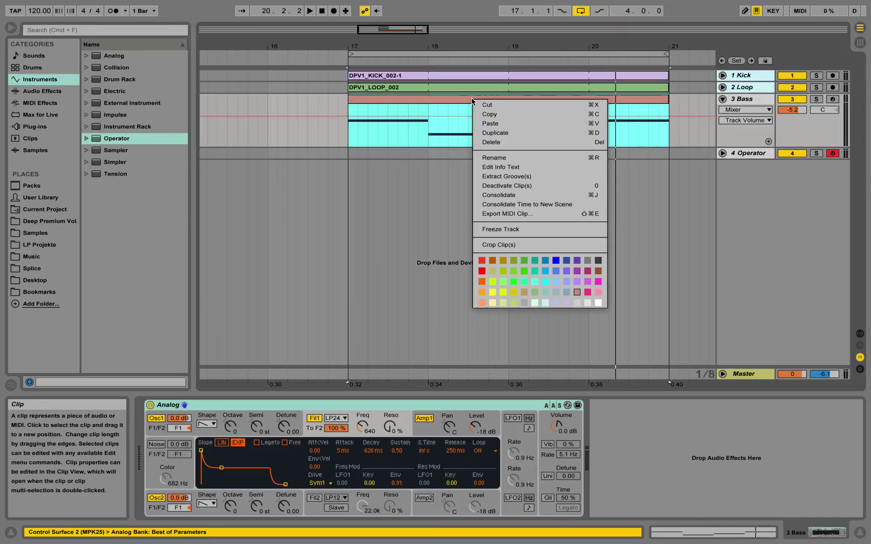
pyautogui.click(508, 157)
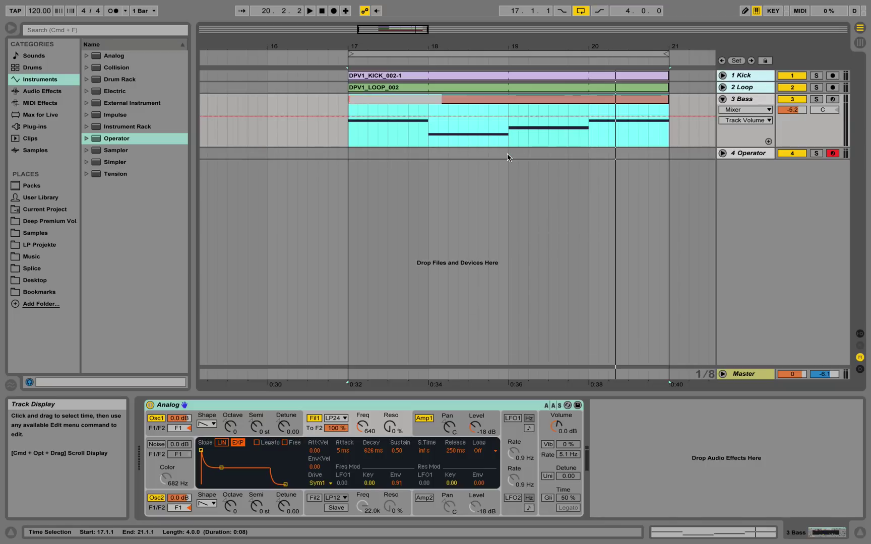
pyautogui.write('Bass')
pyautogui.press('Return')
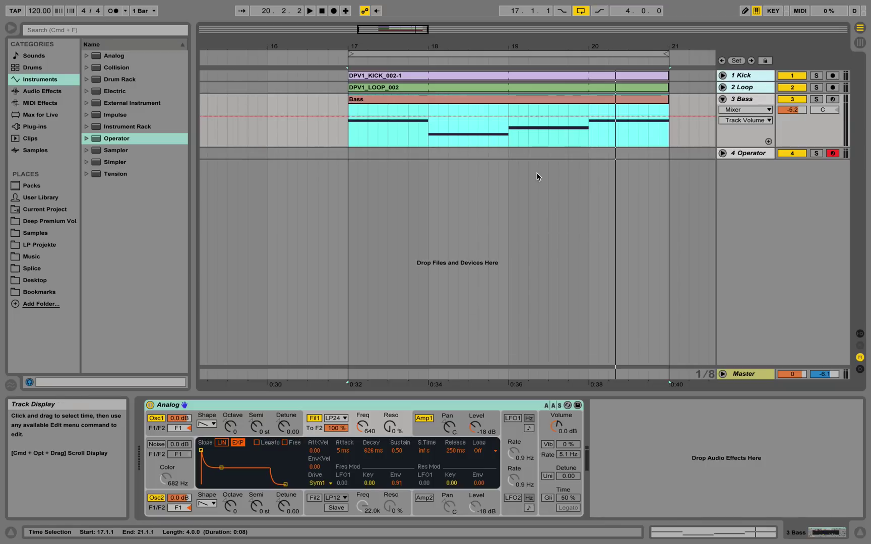
# Copy the Bass clip down onto the 4 Operator track at bars 17–21.
pyautogui.rightClick(531, 97)
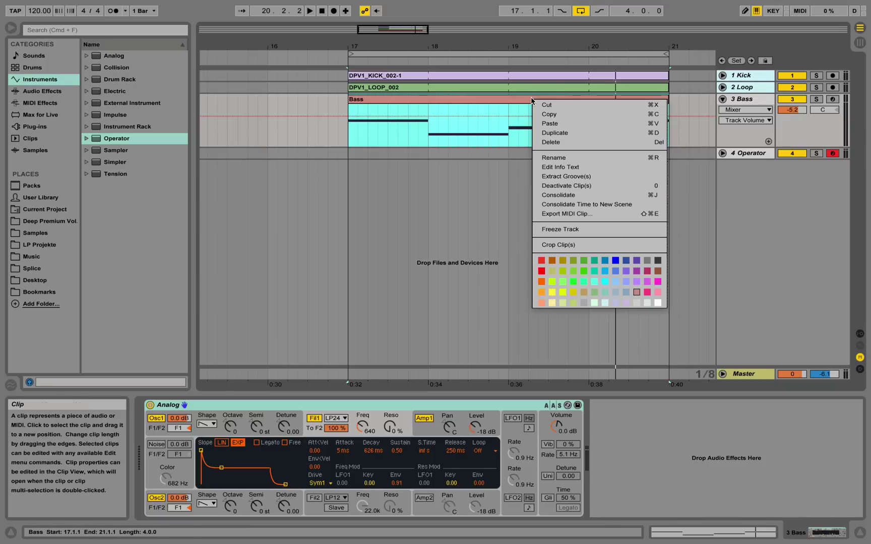
pyautogui.click(492, 93)
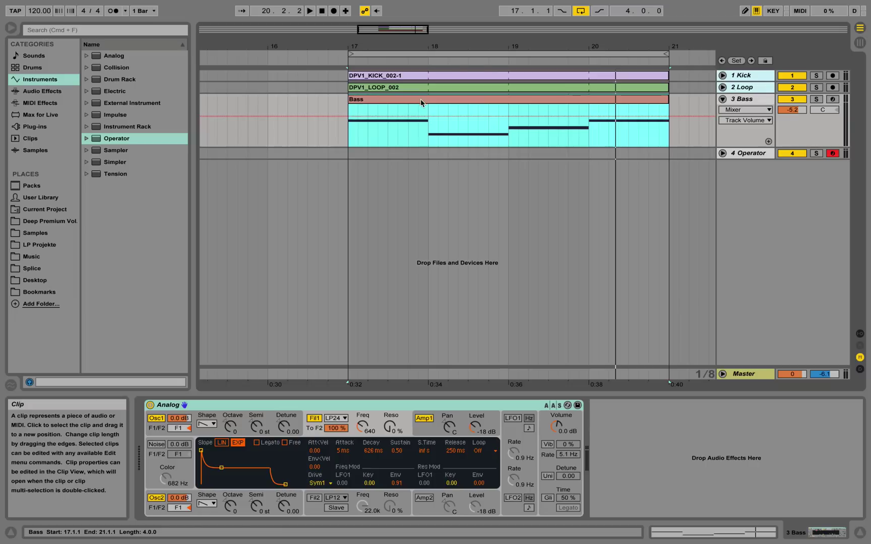
pyautogui.moveTo(420, 99); pyautogui.dragTo(421, 156)
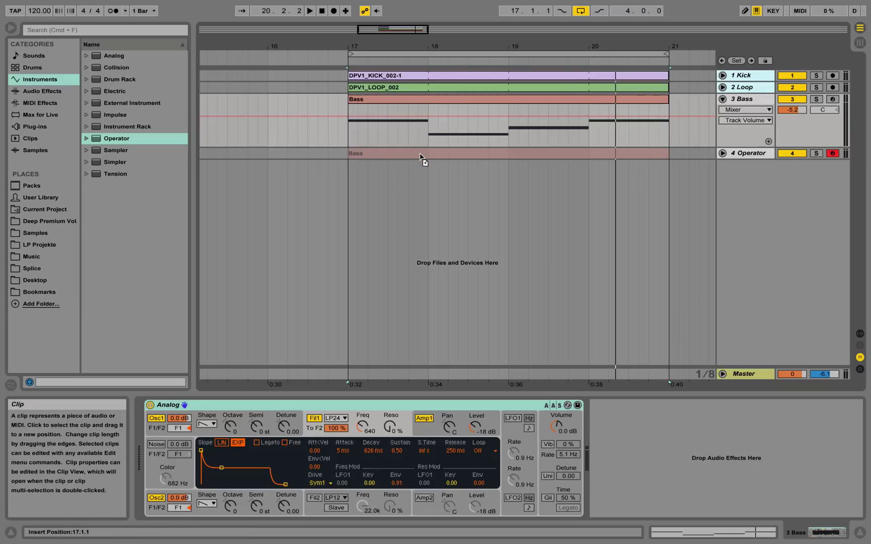
pyautogui.moveTo(420, 156); pyautogui.dragTo(419, 155)
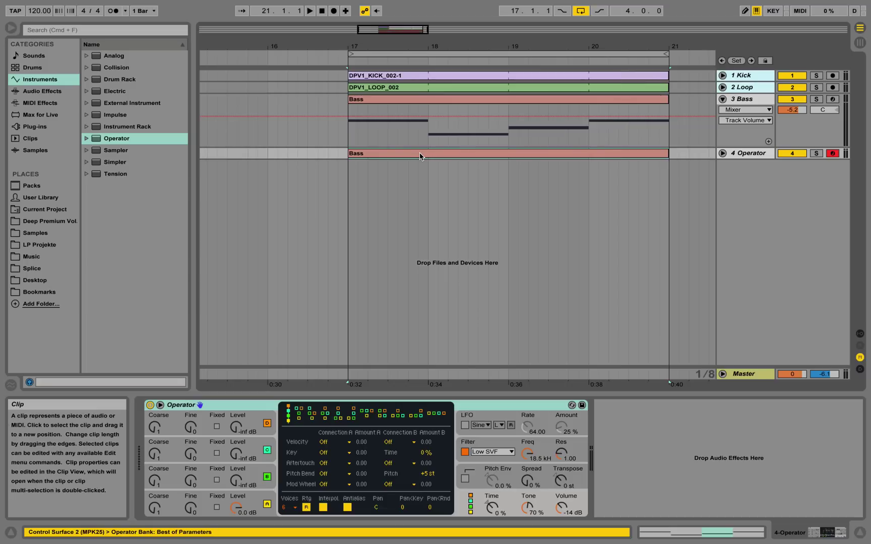
# Rename the copied clip to 'Pad'.
pyautogui.rightClick(420, 153)
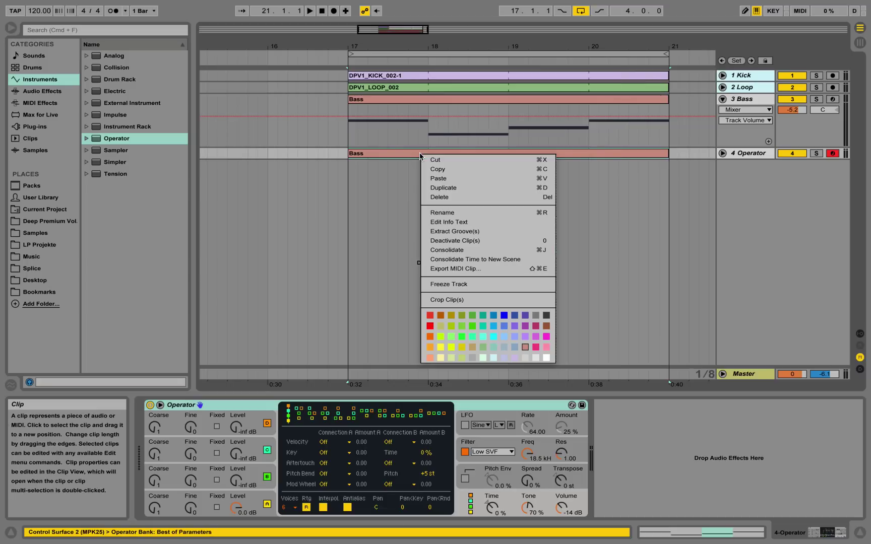
pyautogui.click(447, 214)
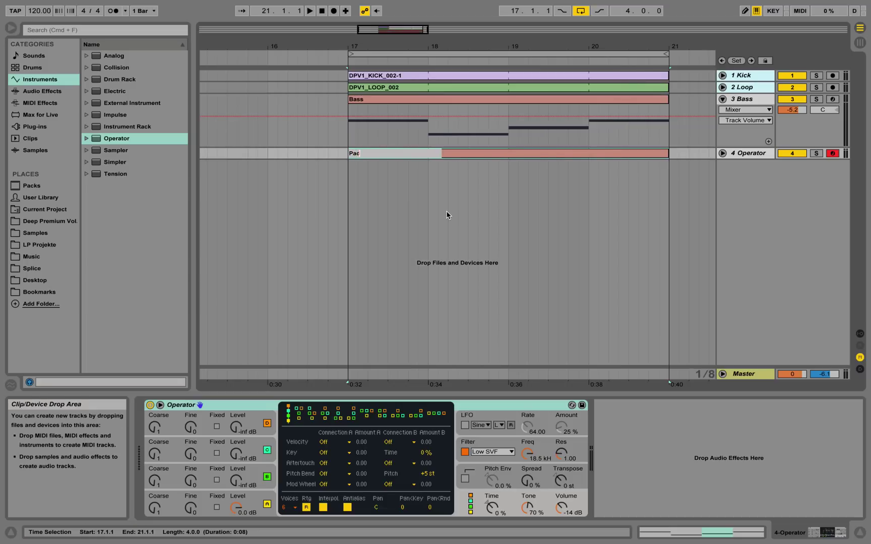
pyautogui.write('Pad')
pyautogui.press('Return')
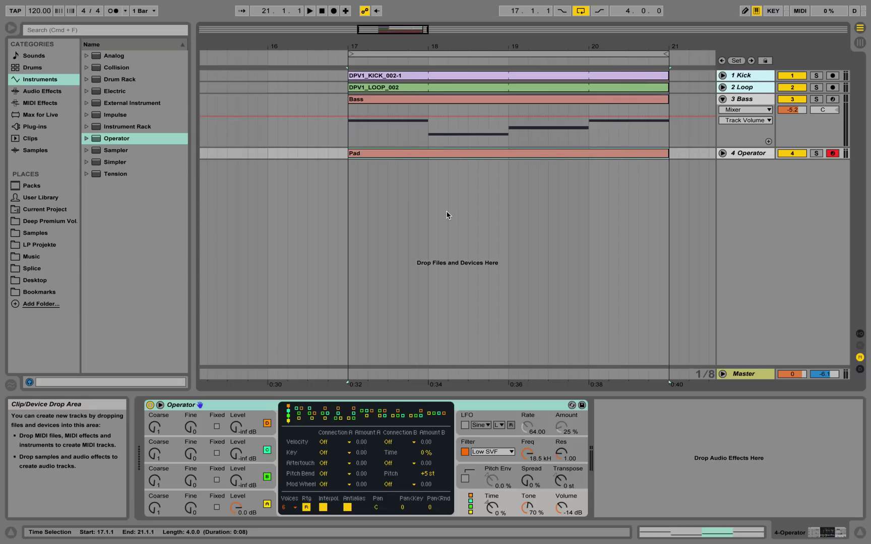
# Open the Pad clip's notes, enlarge the arrangement and unfold the 4 Operator track.
pyautogui.doubleClick(544, 157)
pyautogui.click(490, 212)
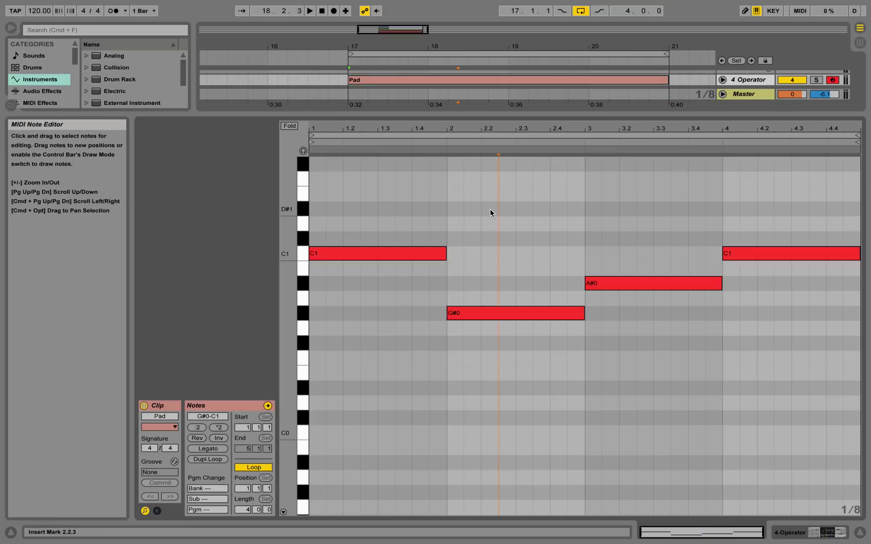
pyautogui.scroll(10, 490, 213)
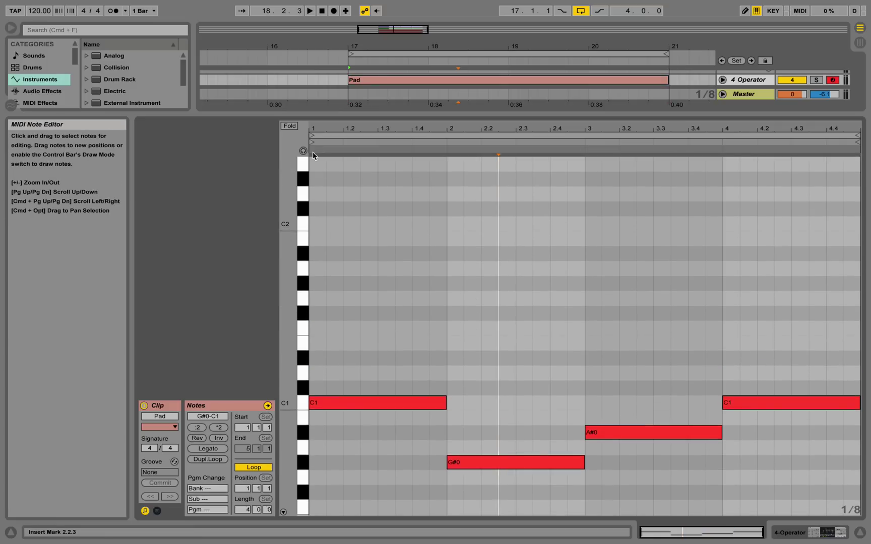
pyautogui.click(313, 154)
pyautogui.moveTo(560, 120); pyautogui.dragTo(557, 307)
pyautogui.click(723, 153)
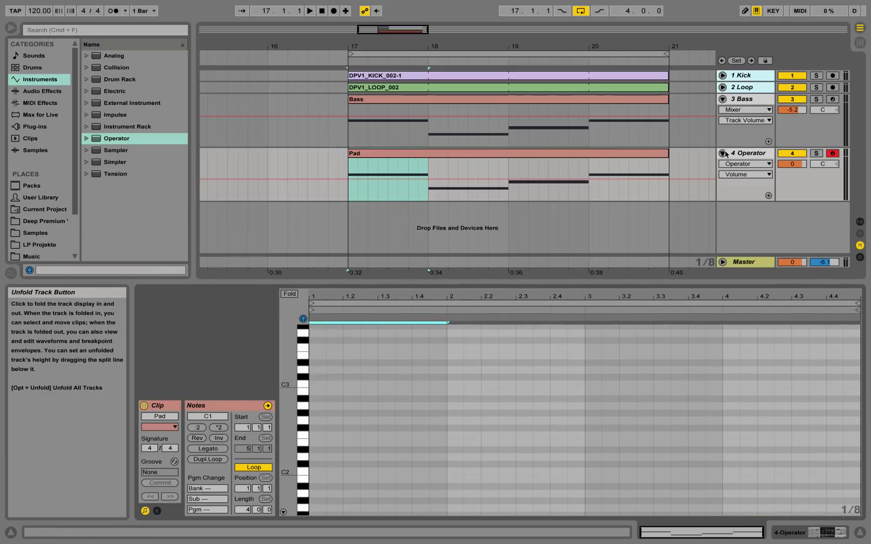
# Raise Operator's oscillator B to -17 dB with the Square 8 waveform.
pyautogui.click(827, 533)
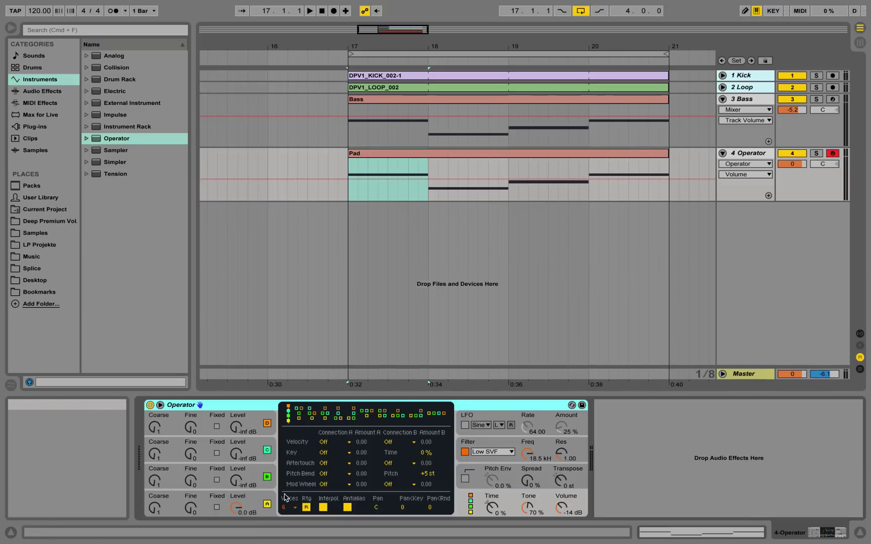
pyautogui.click(237, 480)
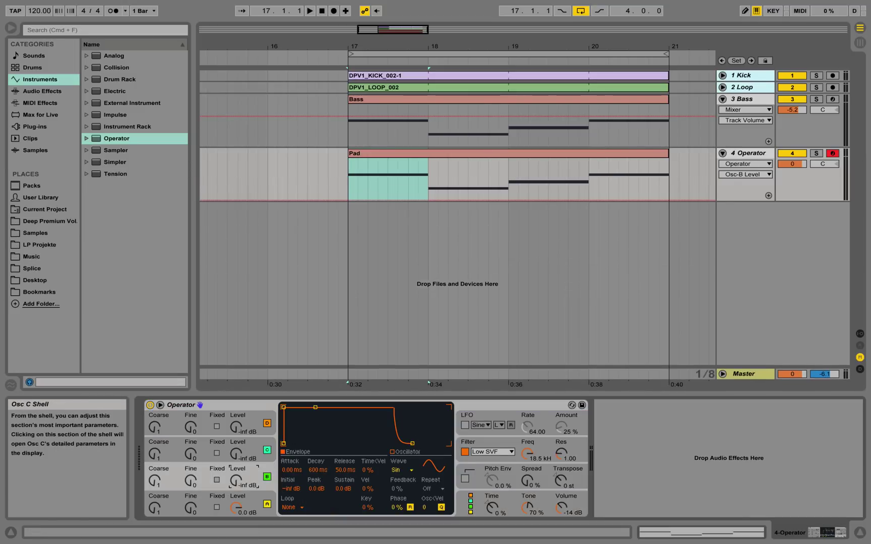
pyautogui.moveTo(236, 481); pyautogui.dragTo(235, 461)
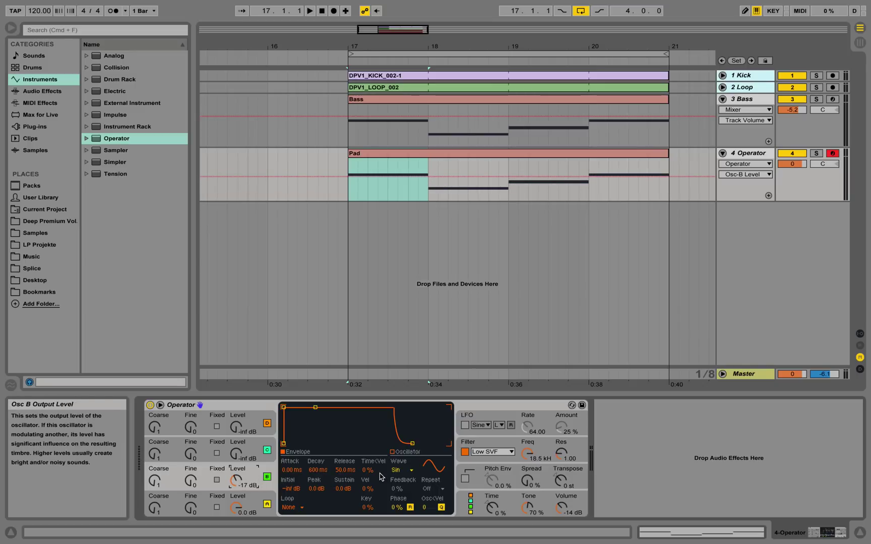
pyautogui.click(409, 471)
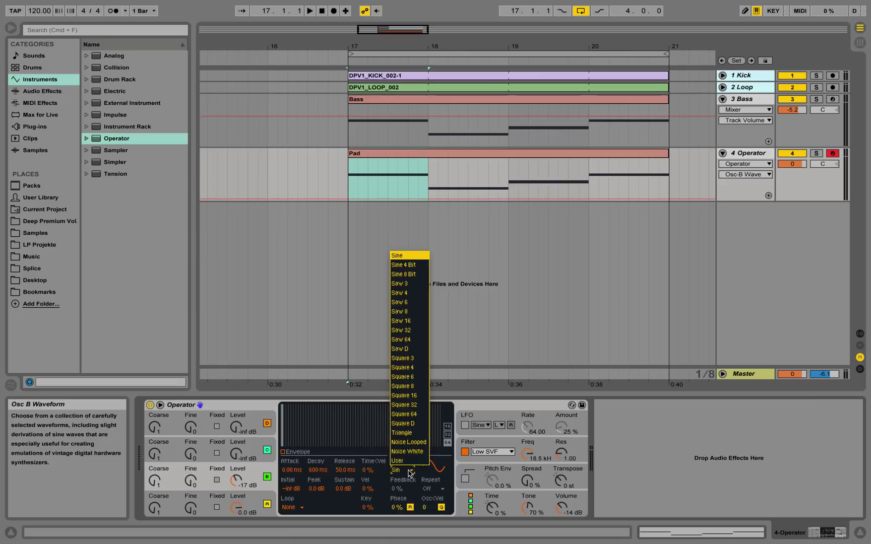
pyautogui.click(412, 385)
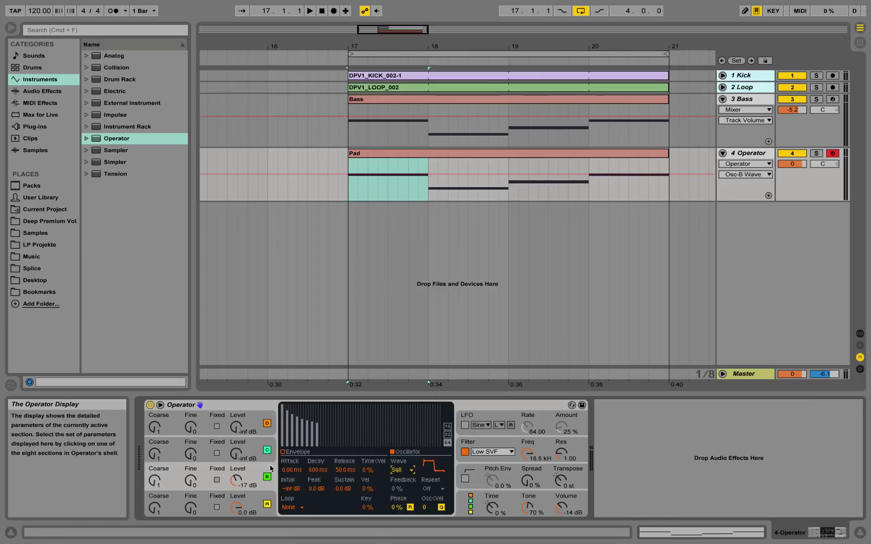
pyautogui.click(252, 473)
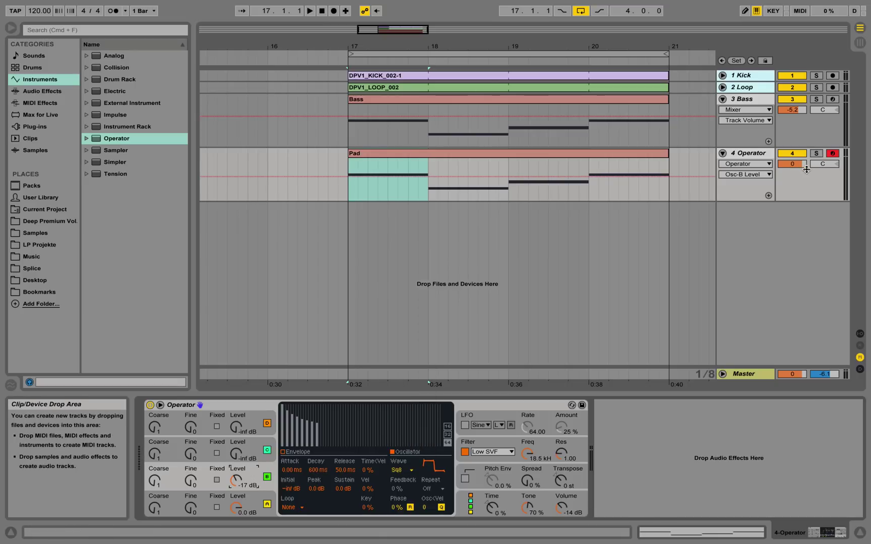
# Lower the Operator track volume to -6.4 dB and play to hear it.
pyautogui.moveTo(791, 163); pyautogui.dragTo(792, 185)
pyautogui.press('space')
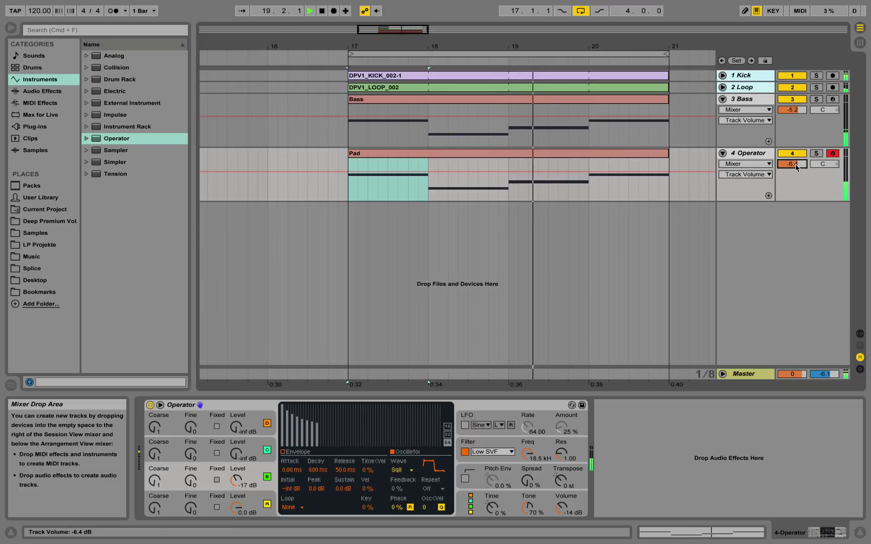
pyautogui.press('space')
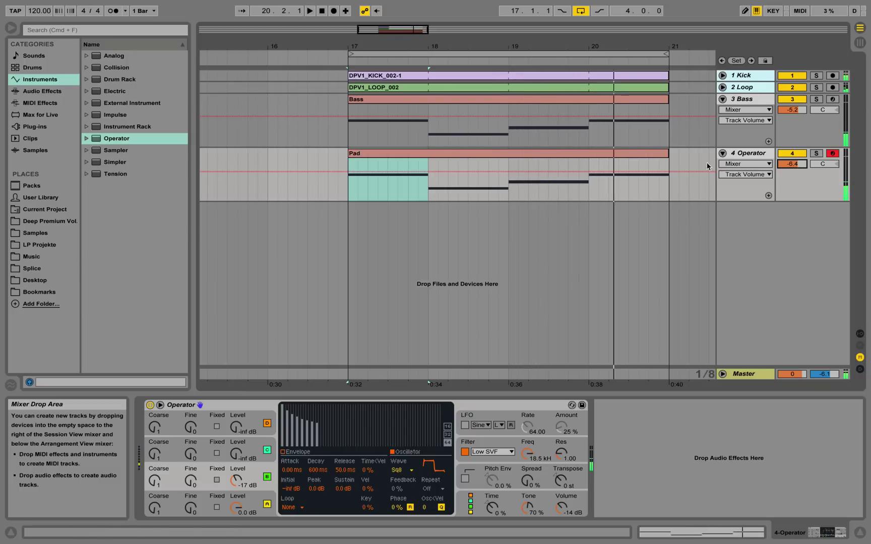
# Draw a C2–D#2–G2 chord spanning bar 1 of the Pad clip and audition it.
pyautogui.doubleClick(628, 157)
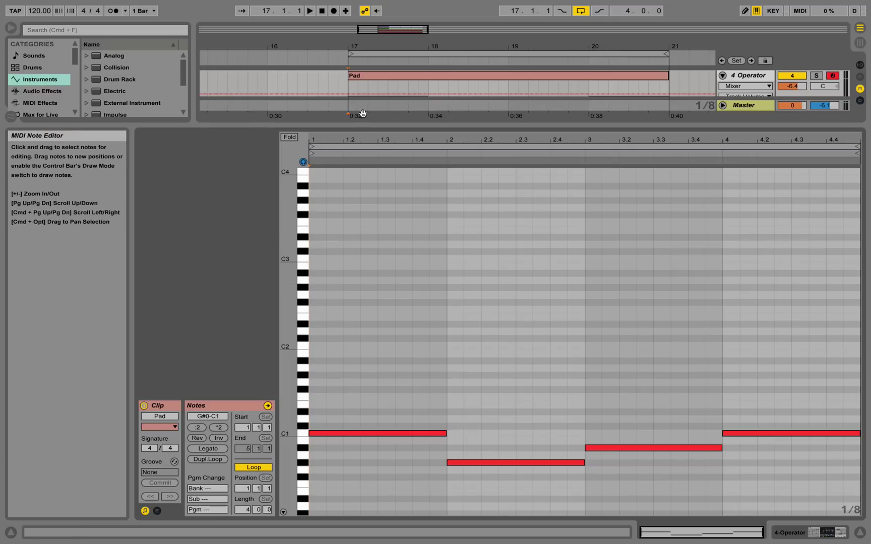
pyautogui.doubleClick(312, 296)
pyautogui.moveTo(324, 296); pyautogui.dragTo(447, 295)
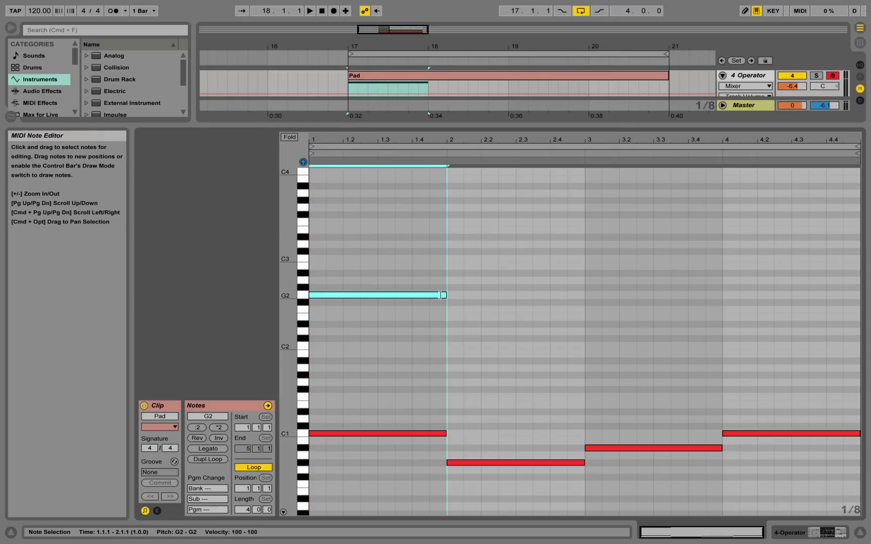
pyautogui.doubleClick(313, 319)
pyautogui.moveTo(313, 318); pyautogui.dragTo(447, 324)
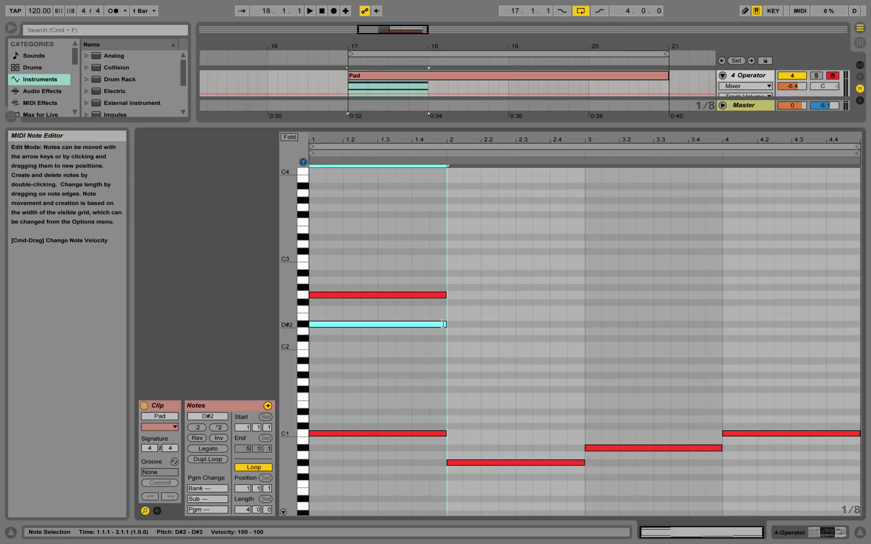
pyautogui.doubleClick(314, 347)
pyautogui.moveTo(325, 346); pyautogui.dragTo(440, 346)
pyautogui.press('space')
pyautogui.press('space')
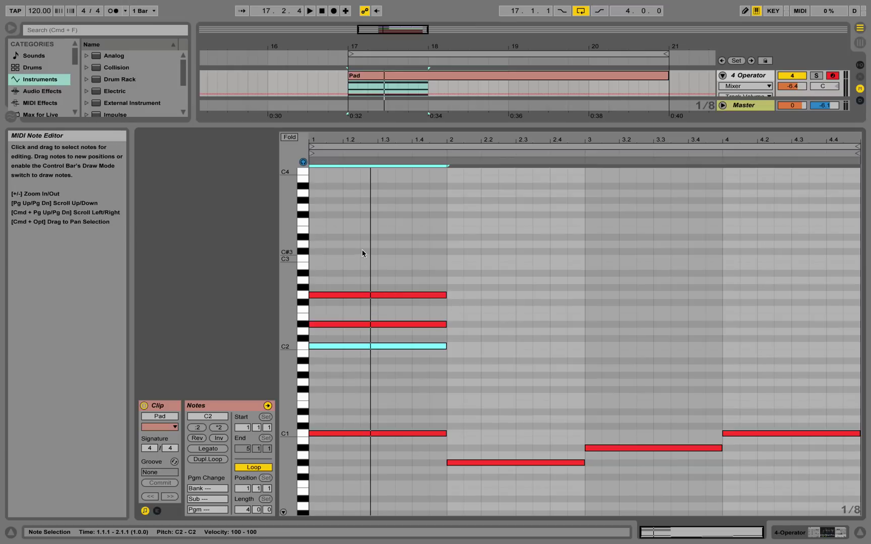
# Copy the three-note chord from bar 1 into bar 2.
pyautogui.moveTo(364, 244); pyautogui.dragTo(392, 358)
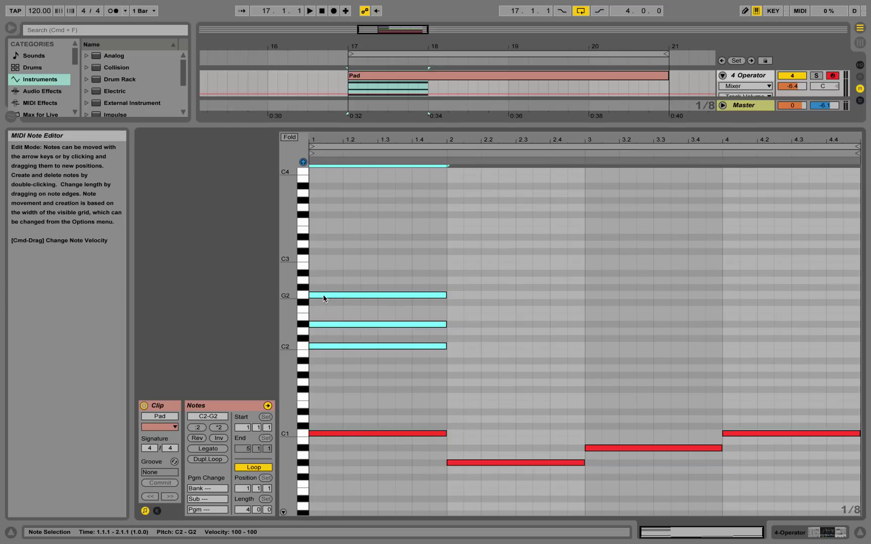
pyautogui.moveTo(324, 298); pyautogui.dragTo(480, 354)
pyautogui.click(478, 306)
# Lower the bar 2 chord's C2 note to G#1.
pyautogui.click(478, 347)
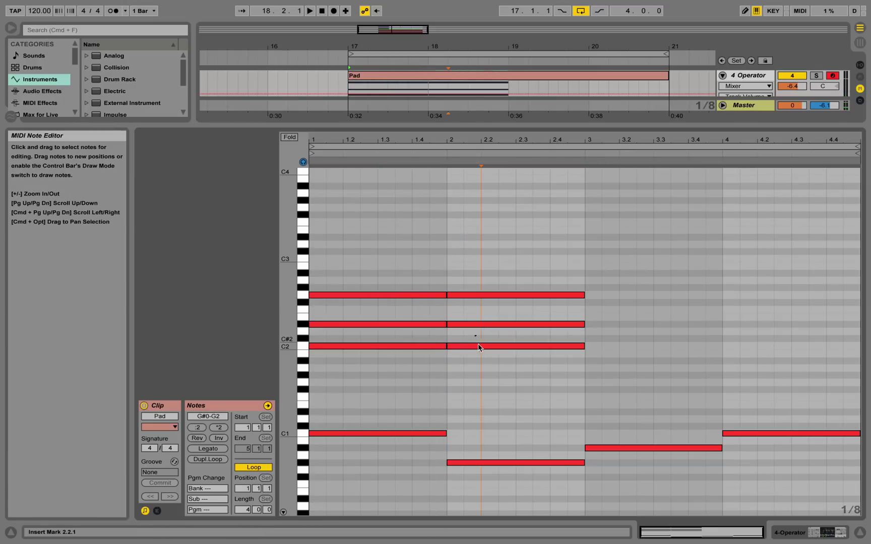
pyautogui.click(479, 347)
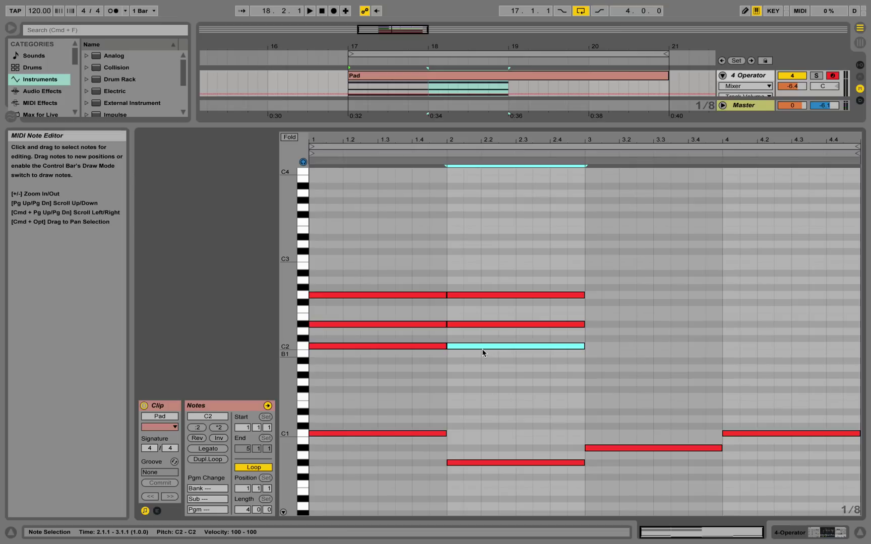
pyautogui.press('Down')
pyautogui.press('Down')
pyautogui.press('Down')
pyautogui.press('Down')
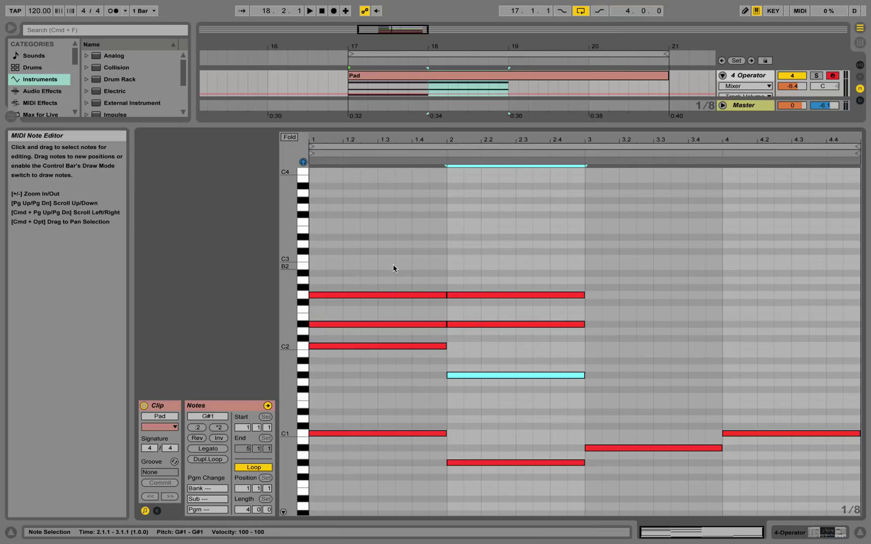
# Copy the bar 1 chord into bar 3 and transpose it down toward A#1.
pyautogui.moveTo(394, 269); pyautogui.dragTo(389, 373)
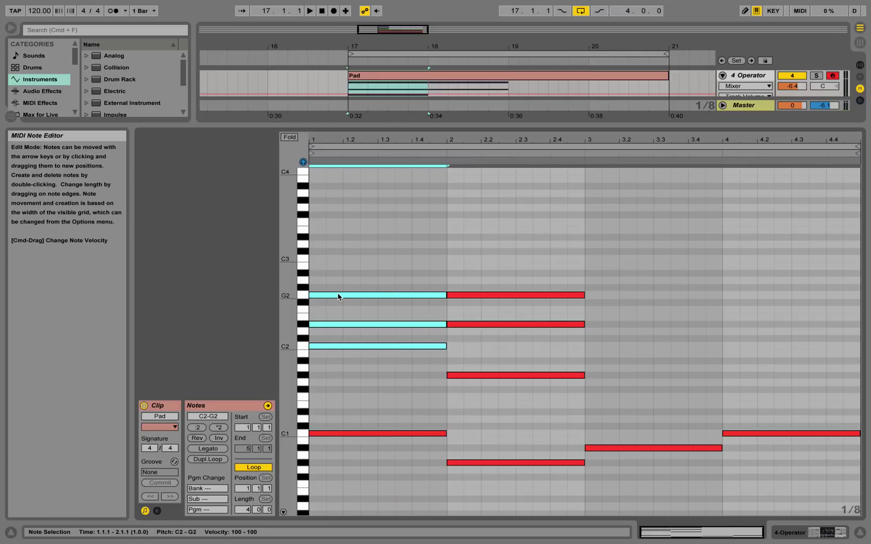
pyautogui.moveTo(338, 297); pyautogui.dragTo(618, 298)
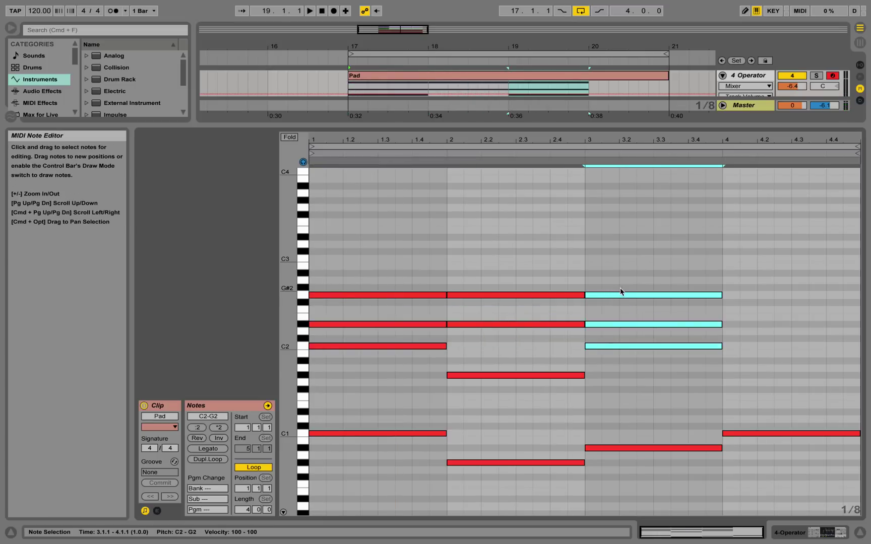
pyautogui.click(625, 297)
pyautogui.click(625, 324)
pyautogui.click(621, 347)
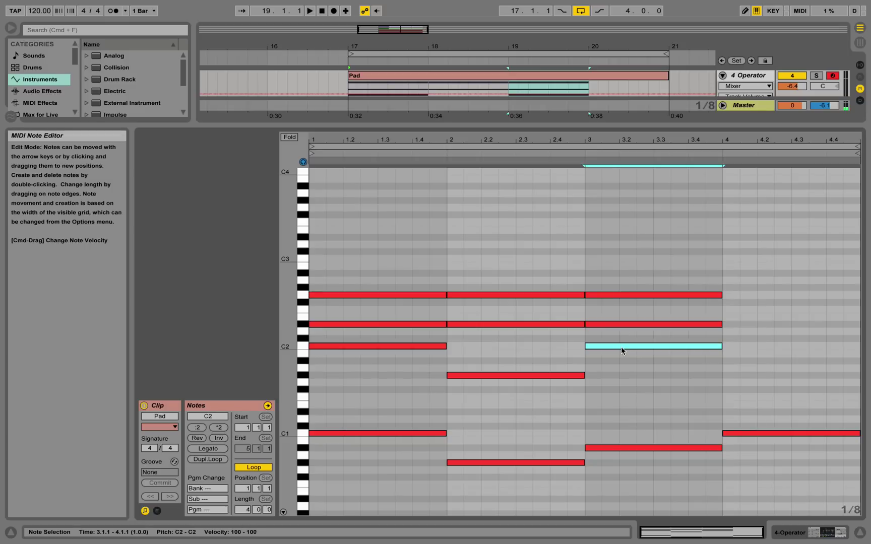
pyautogui.press('Down')
pyautogui.press('Down')
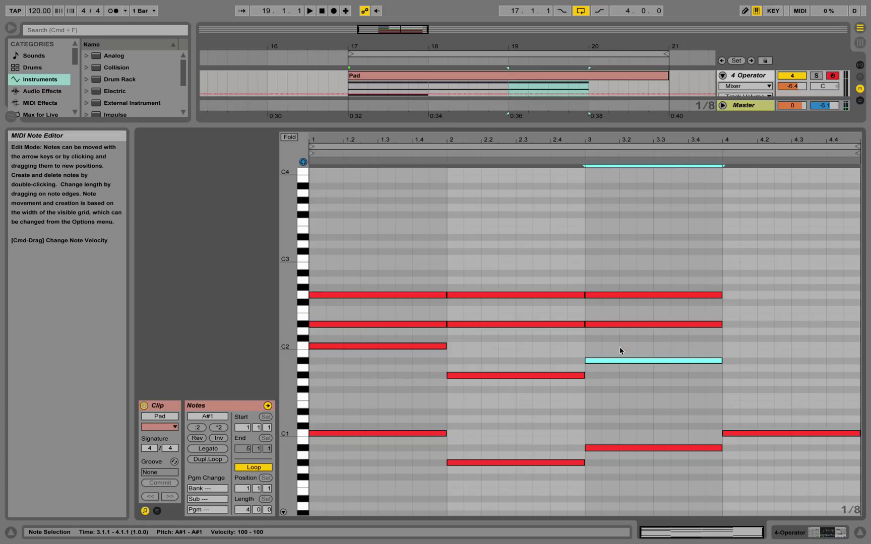
# Repeat the bar 1 chord in bar 4 and drop bar 3's top G2 note lower.
pyautogui.moveTo(387, 273); pyautogui.dragTo(396, 361)
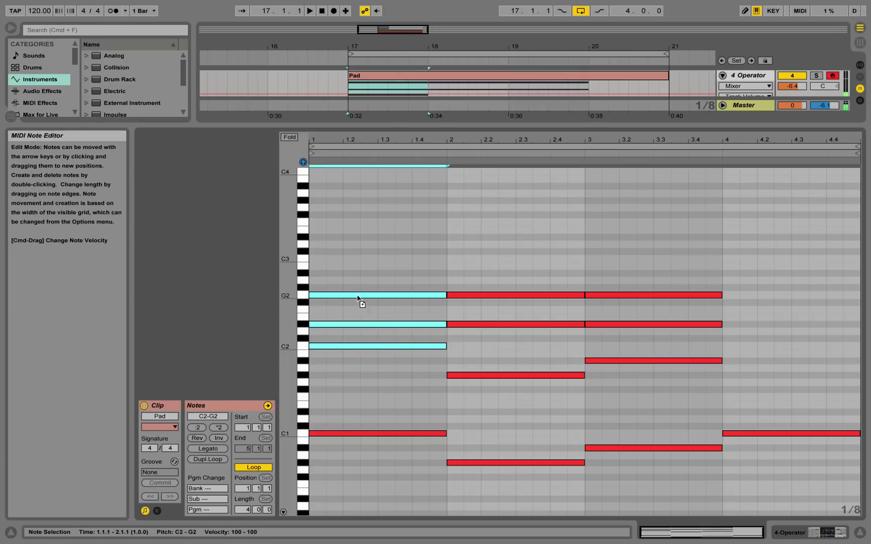
pyautogui.moveTo(358, 298); pyautogui.dragTo(774, 298)
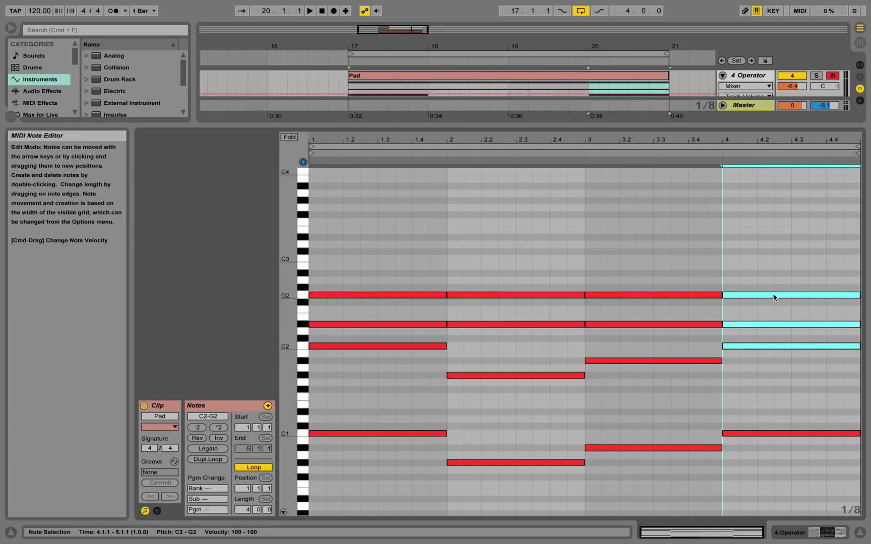
pyautogui.click(621, 296)
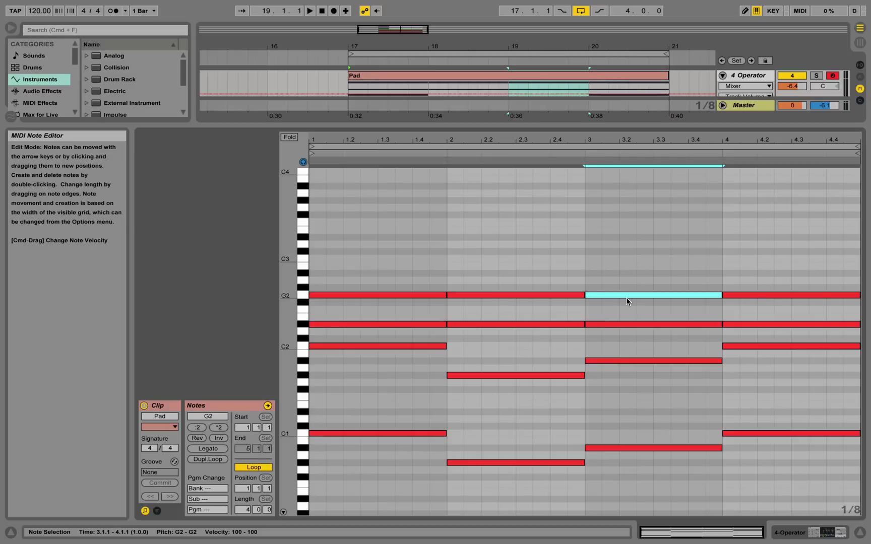
pyautogui.moveTo(626, 297); pyautogui.dragTo(635, 328)
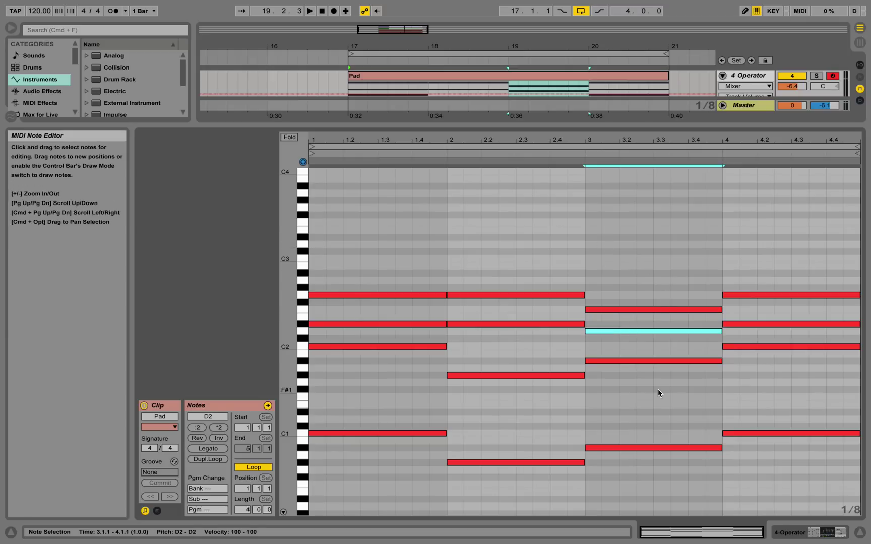
# Select the chord notes in bars 1–4 and bring up Operator's controls.
pyautogui.moveTo(329, 251); pyautogui.dragTo(363, 517)
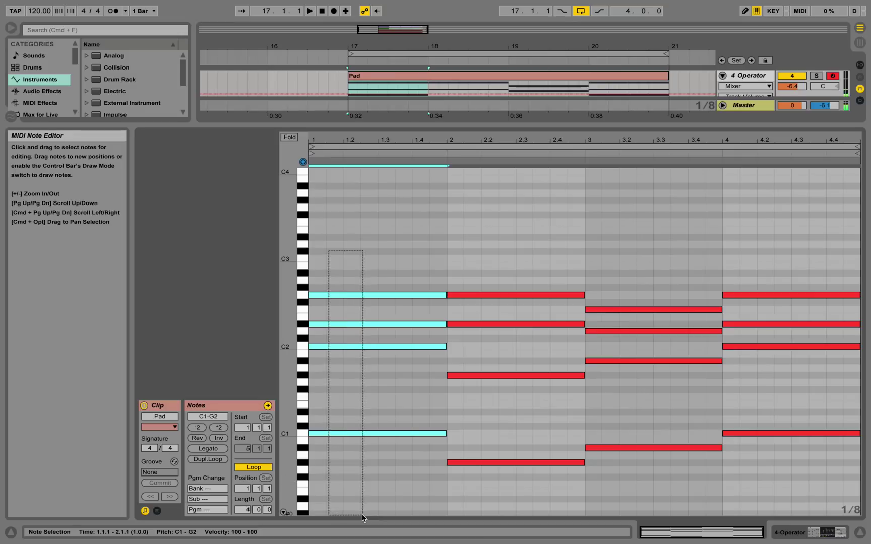
pyautogui.moveTo(515, 248); pyautogui.dragTo(514, 478)
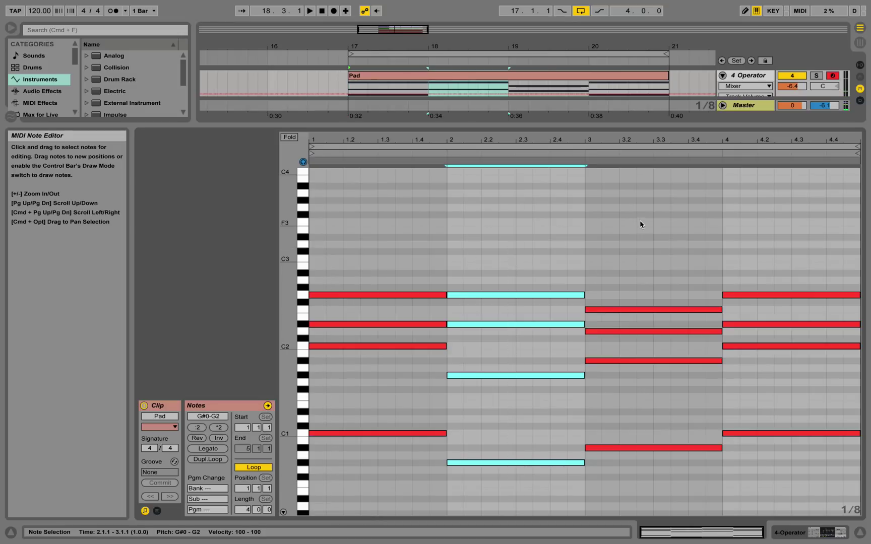
pyautogui.moveTo(644, 220); pyautogui.dragTo(691, 477)
pyautogui.moveTo(796, 253); pyautogui.dragTo(820, 517)
pyautogui.click(823, 539)
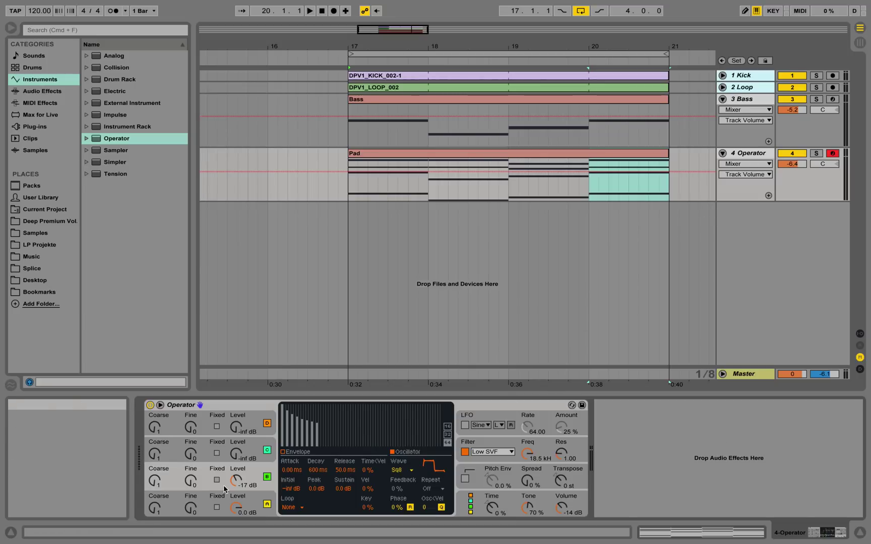
# Turn down oscillator B, trim the track to -7.2 dB, and colour the Pad clip blue.
pyautogui.moveTo(235, 481); pyautogui.dragTo(235, 496)
pyautogui.moveTo(792, 163); pyautogui.dragTo(792, 167)
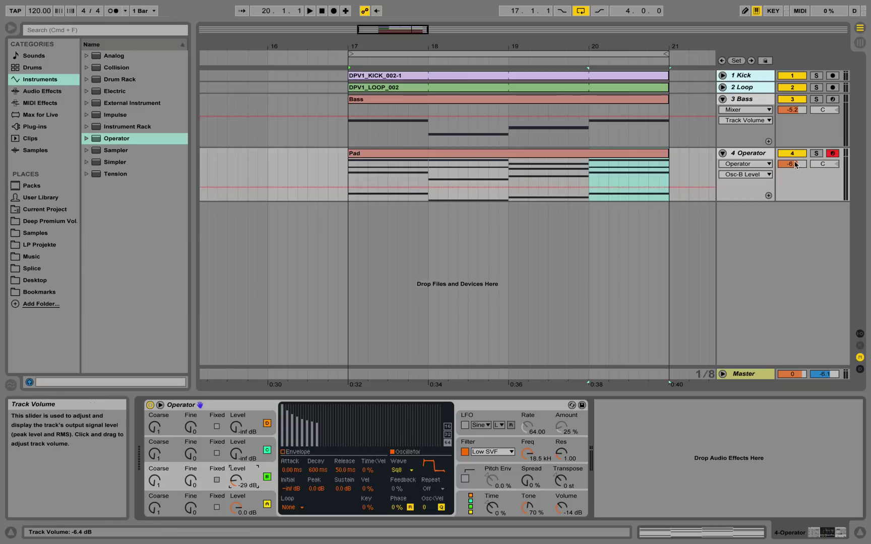
pyautogui.click(449, 155)
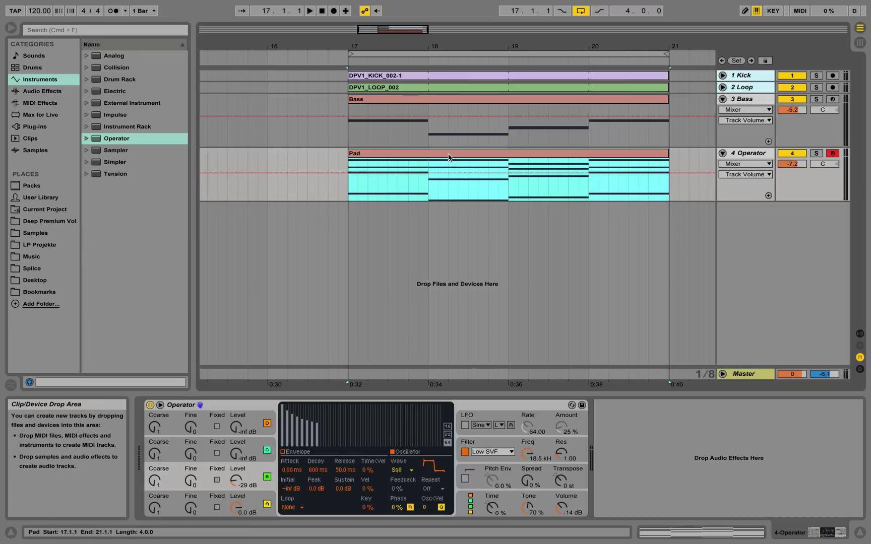
pyautogui.rightClick(448, 157)
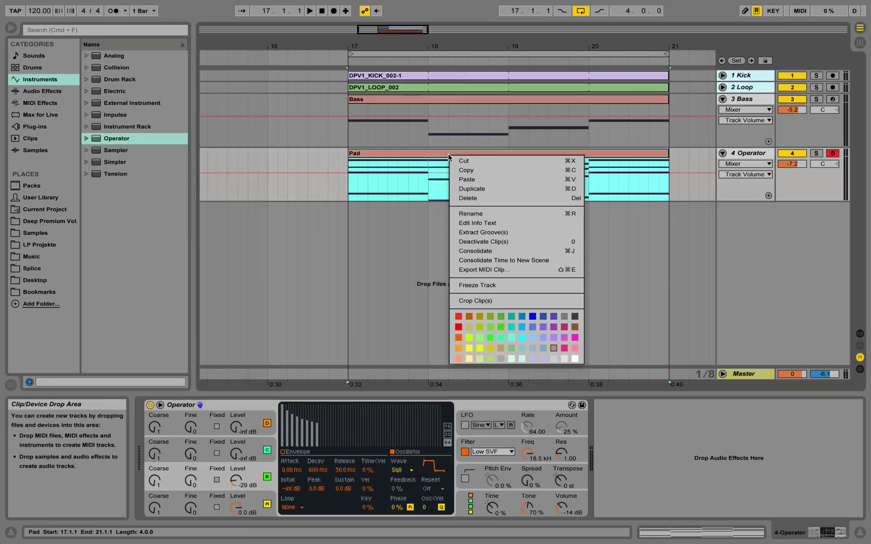
pyautogui.click(524, 327)
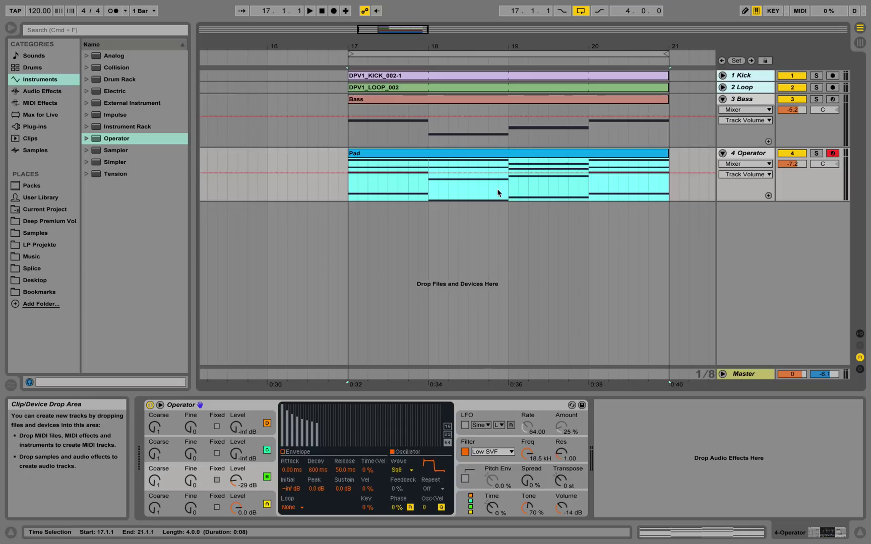
# Play the looped bars 17–21, then lower the Operator track to -8.5 dB.
pyautogui.click(446, 52)
pyautogui.press('space')
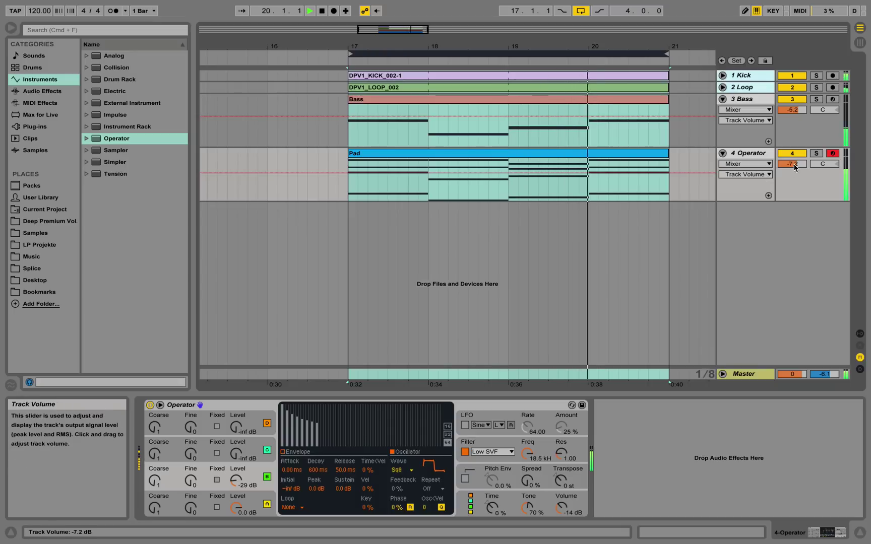
pyautogui.press('space')
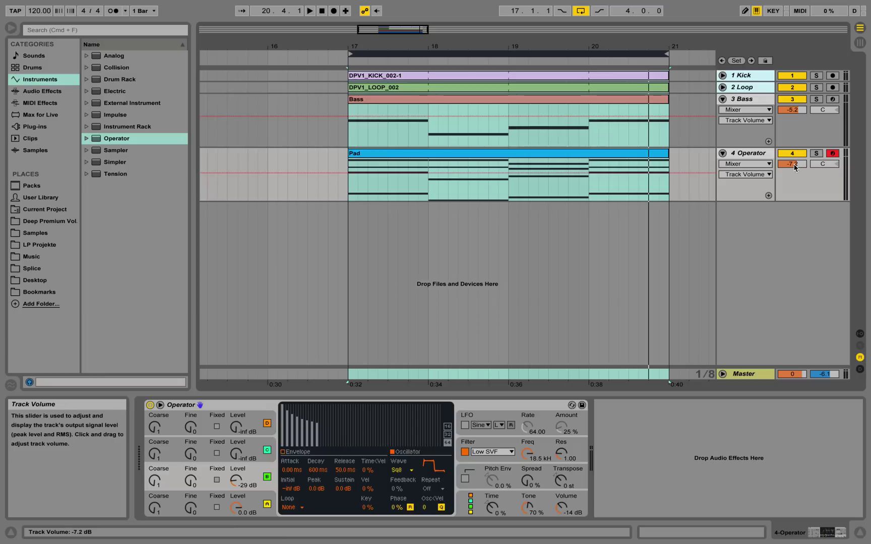
pyautogui.moveTo(794, 167); pyautogui.dragTo(794, 170)
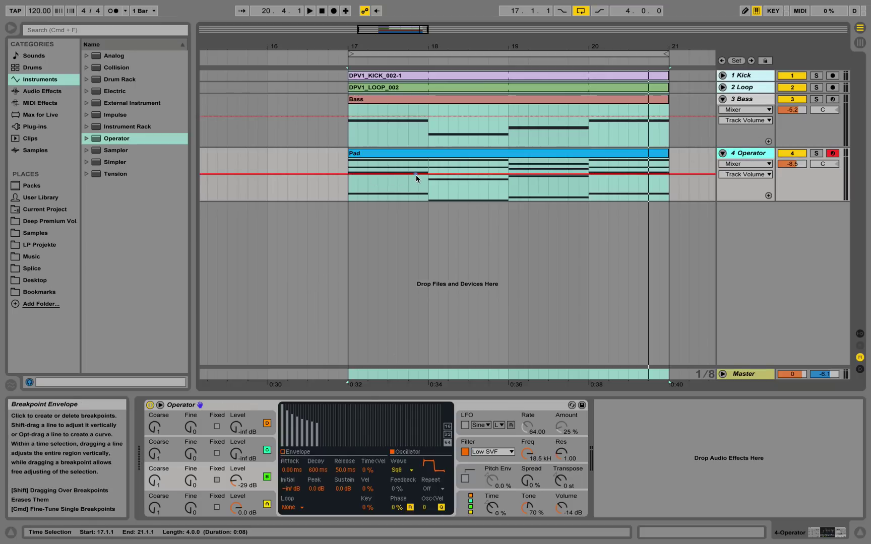
# Drag Reverb from Audio Effects onto the Operator track, placing it after Operator.
pyautogui.click(49, 93)
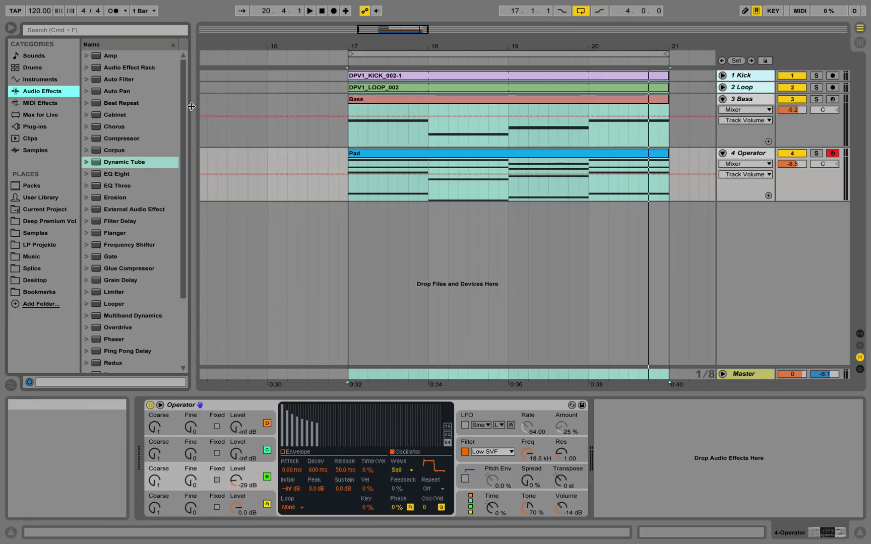
pyautogui.moveTo(184, 108); pyautogui.dragTo(192, 176)
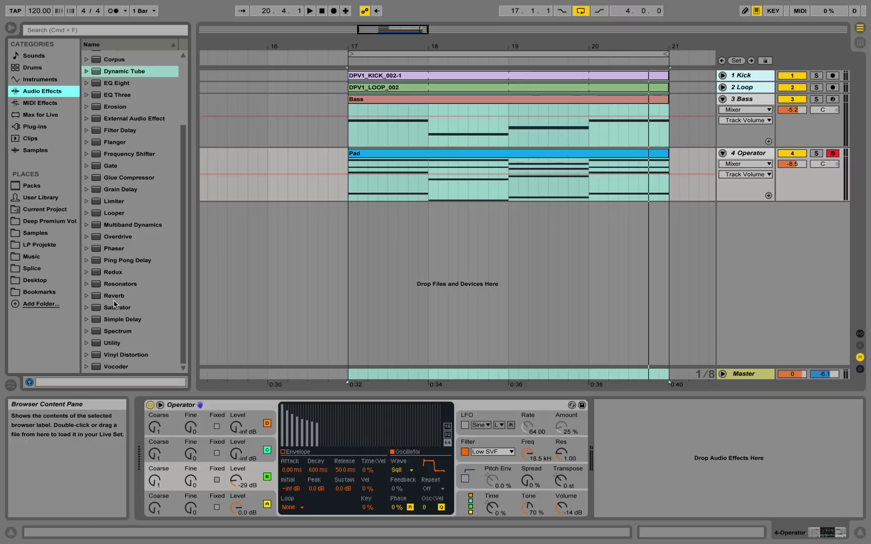
pyautogui.click(86, 297)
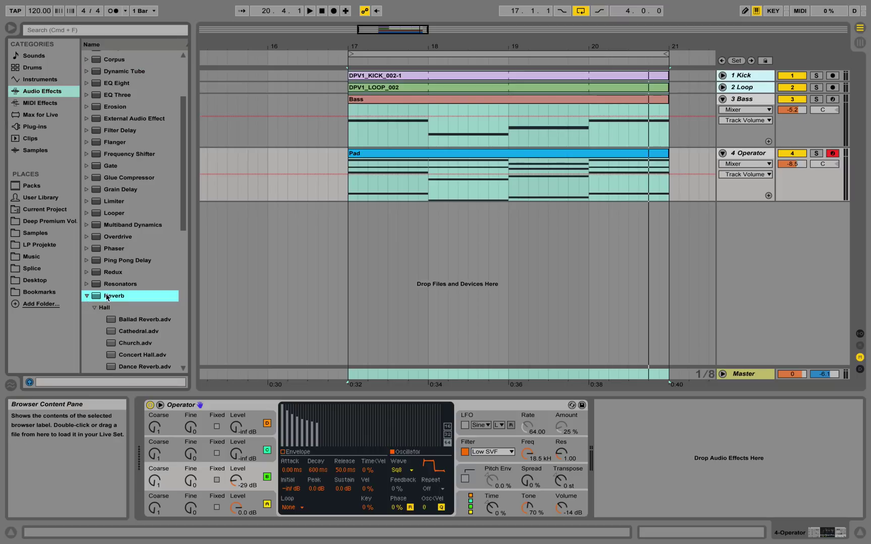
pyautogui.moveTo(111, 298); pyautogui.dragTo(627, 417)
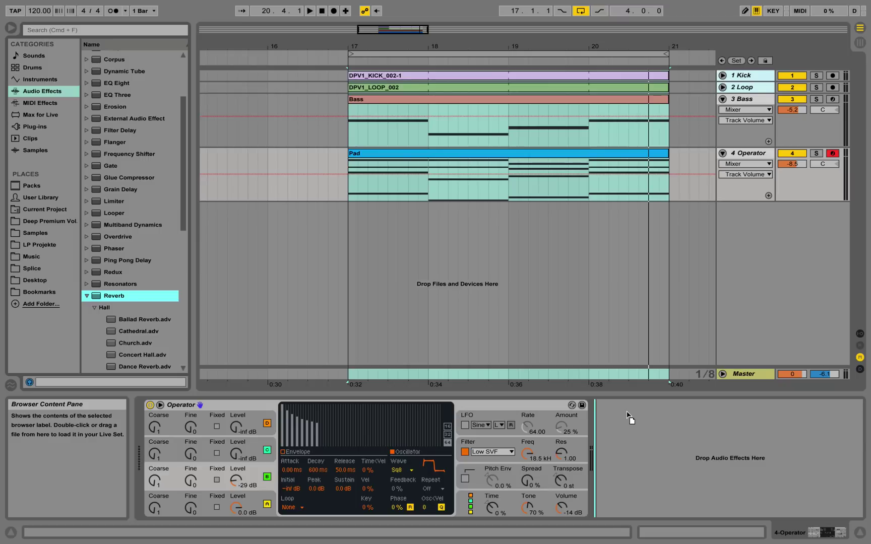
pyautogui.moveTo(628, 413); pyautogui.dragTo(627, 412)
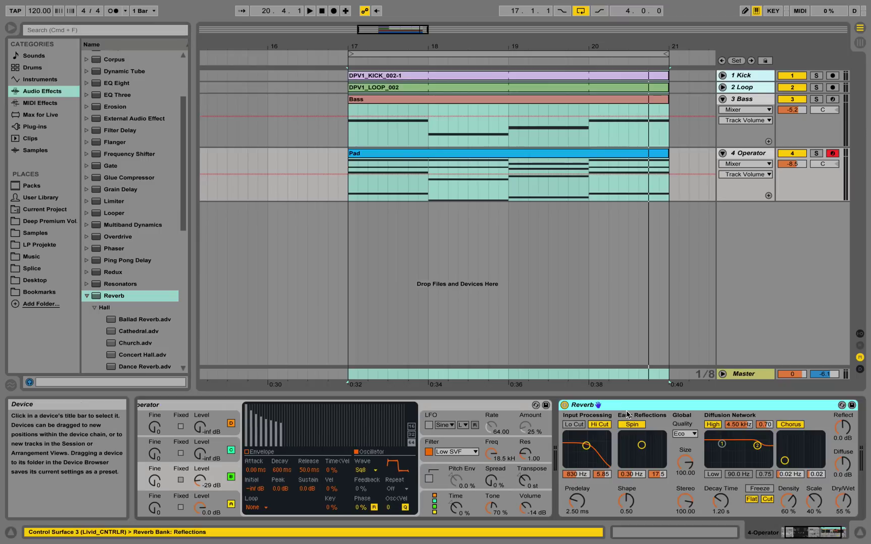
# Lengthen the Reverb decay time from 1.20 s to 3.62 s.
pyautogui.click(812, 533)
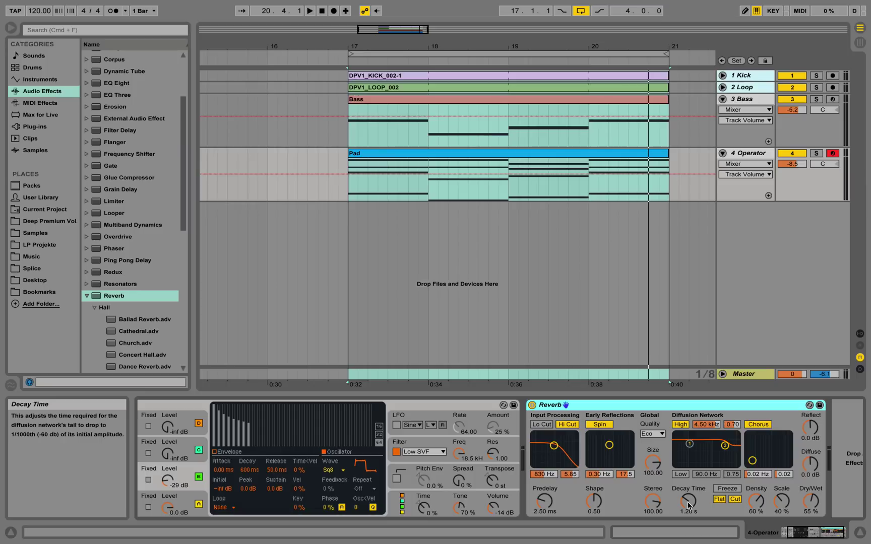
pyautogui.moveTo(690, 507); pyautogui.dragTo(690, 478)
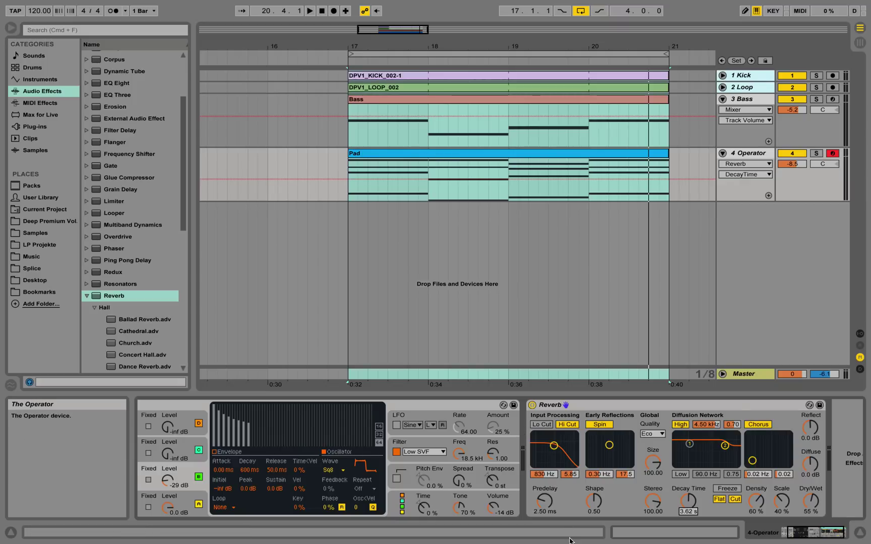
pyautogui.click(492, 168)
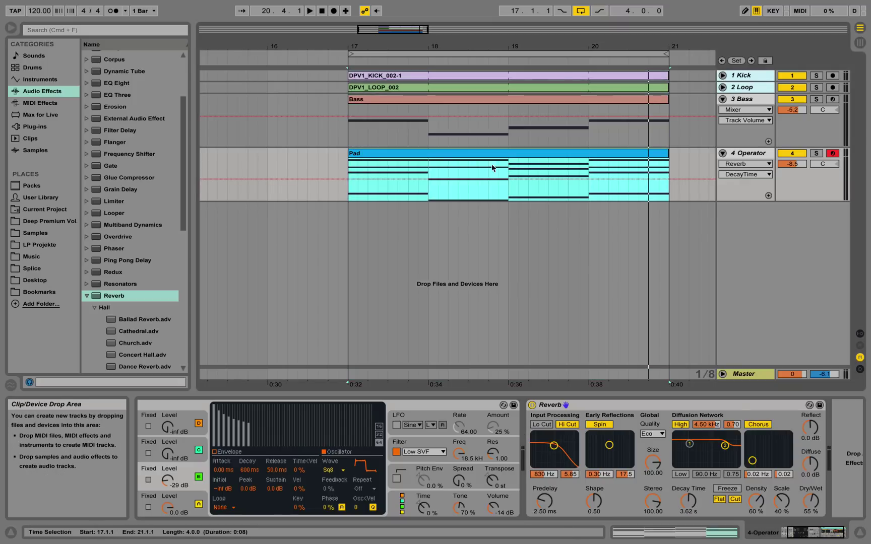
pyautogui.press('space')
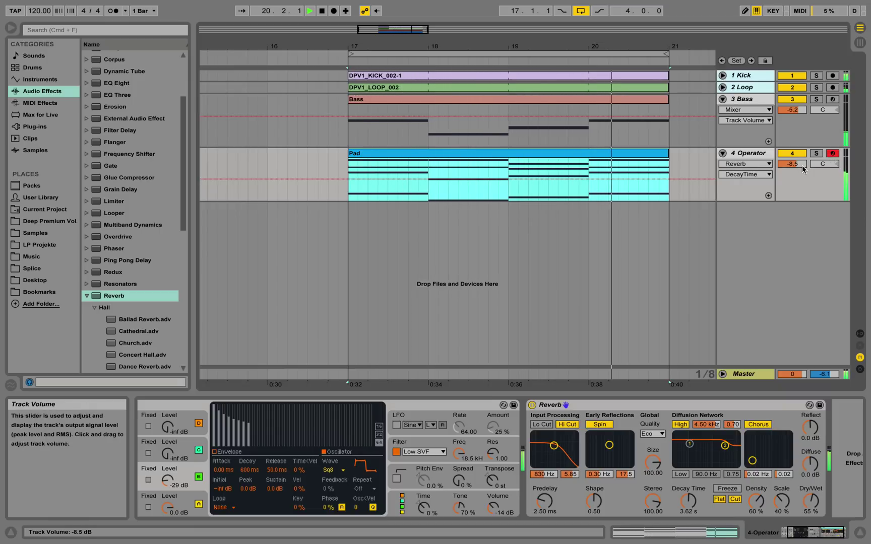
pyautogui.press('space')
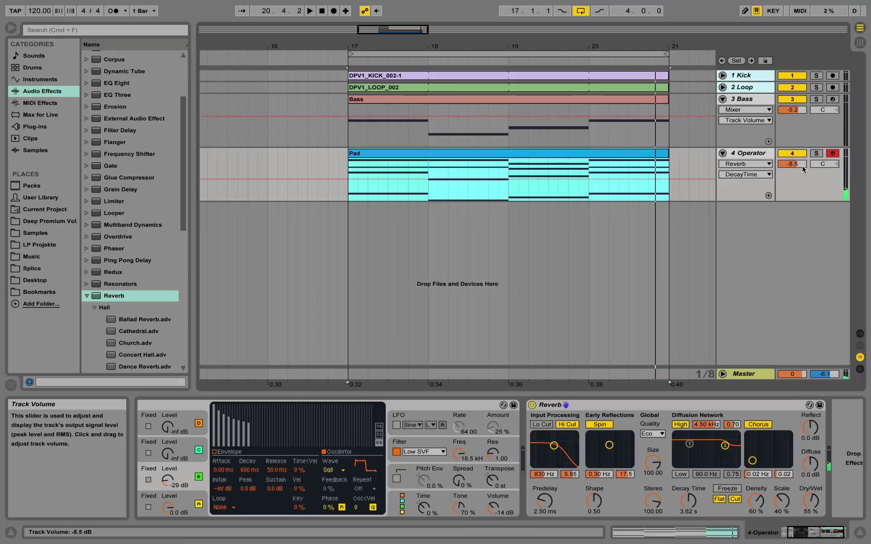